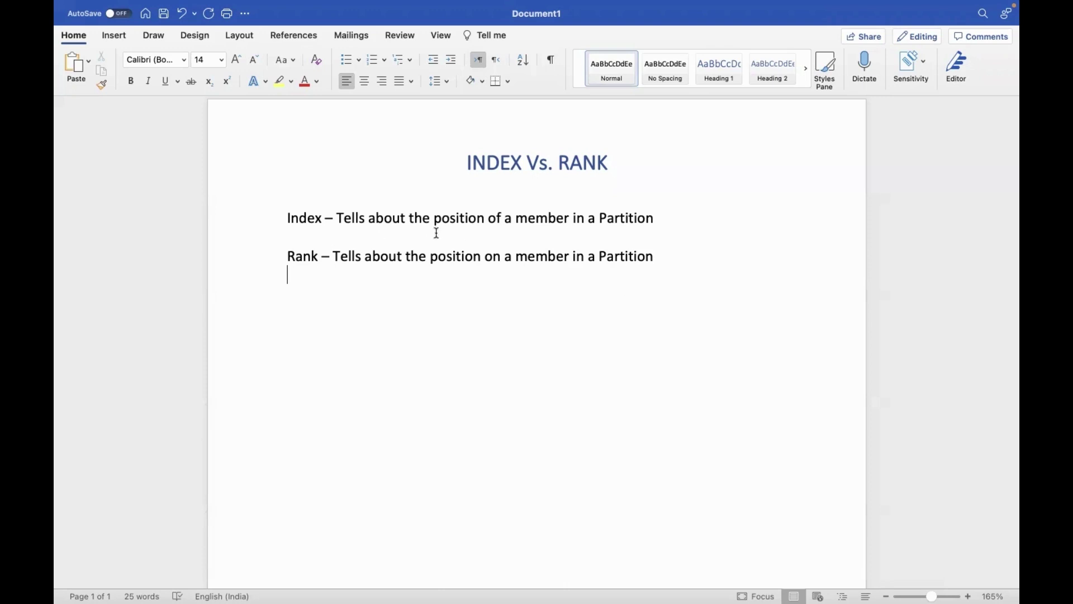
Step: Paste 'based on the measure values (like Profit, Sales etc.)' after Word's Rank definition, then return to Tableau
left_click(660, 218)
left_click(663, 256)
left_click_drag(340, 215, 627, 218)
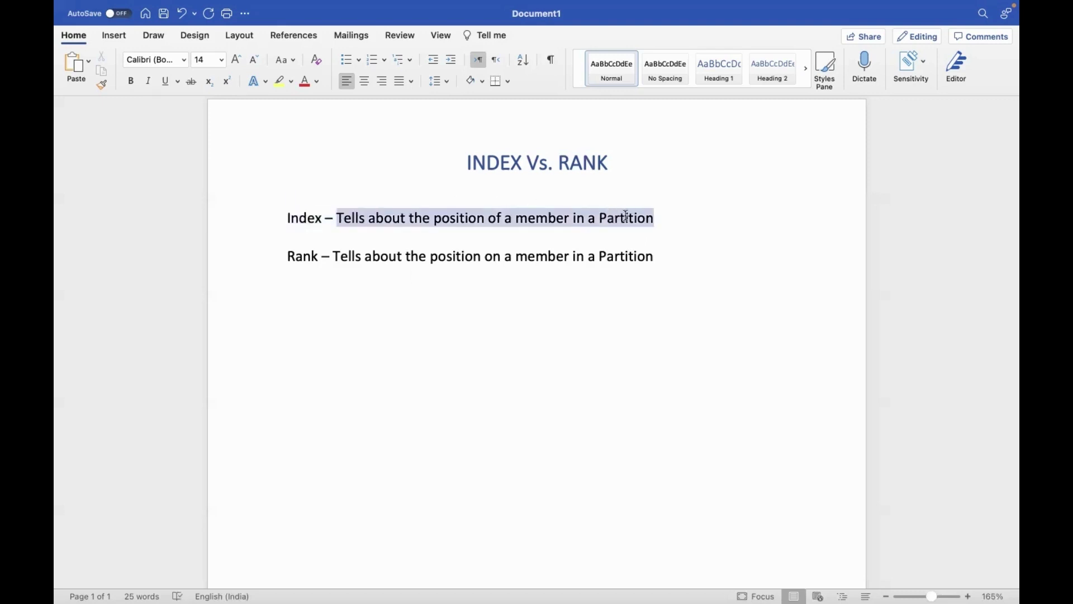
left_click(657, 253)
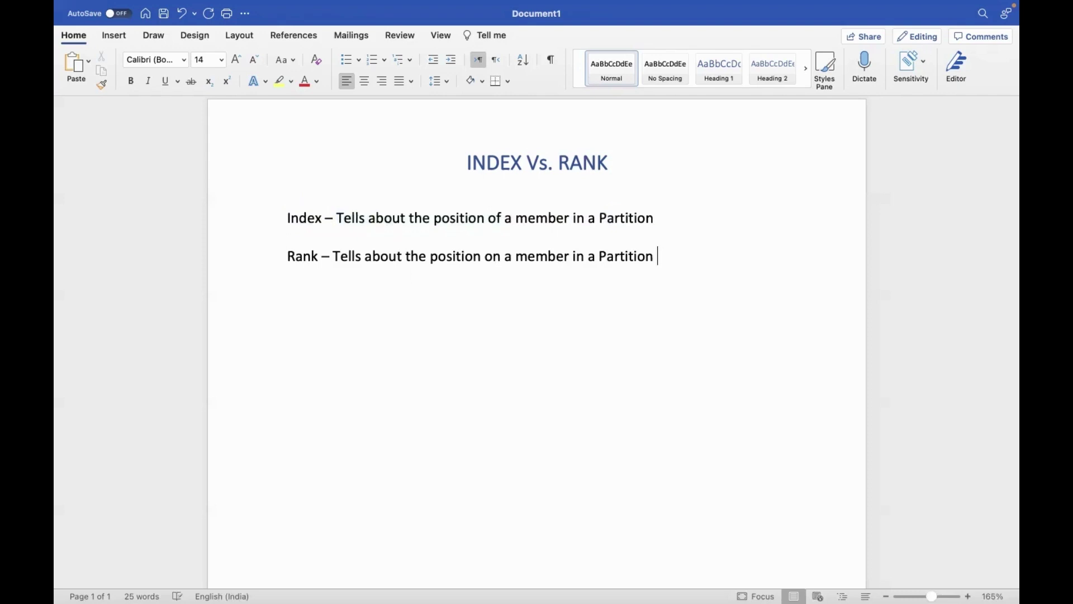
type("based on the performance, based on the measure values (like Profit, Sales etc.)")
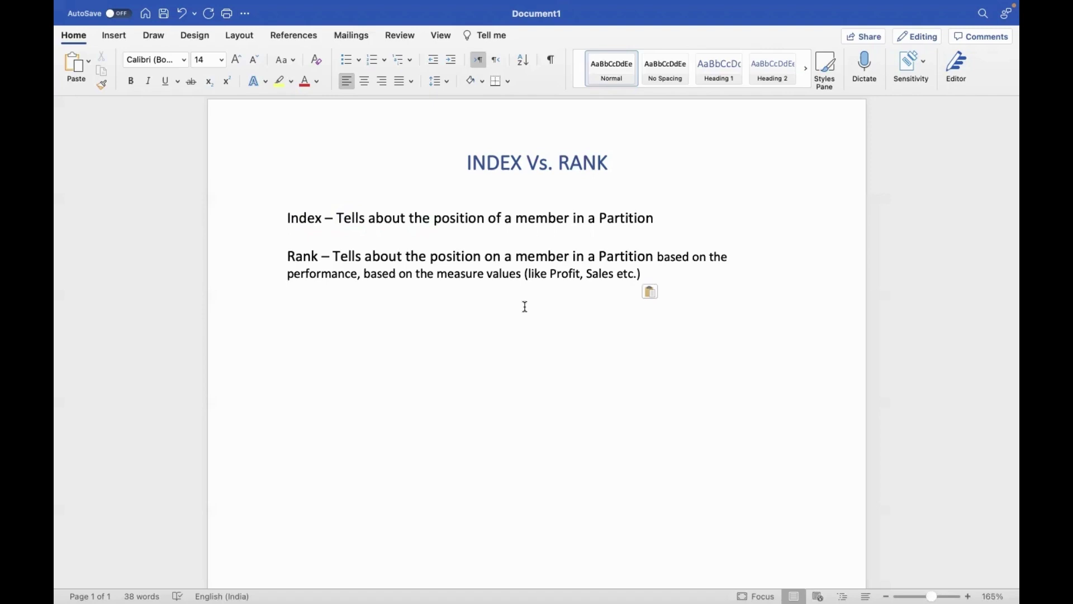
key("super+Tab")
key("super+Tab")
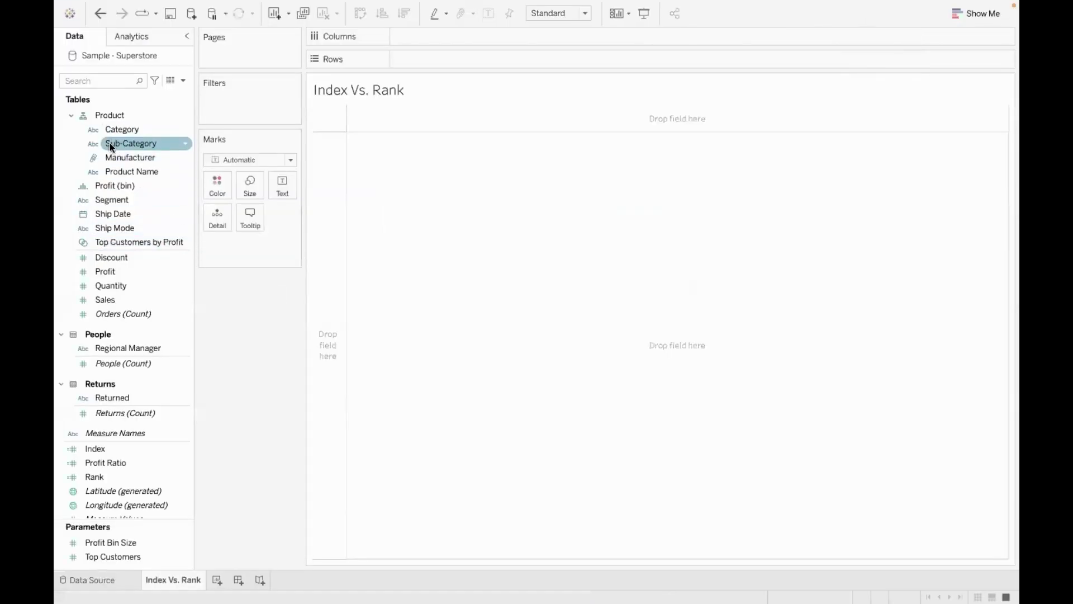
Step: Build a SUM(Profit) crosstab with Sub-Category rows and Region columns, then check the Accessories row
left_click_drag(110, 142, 406, 59)
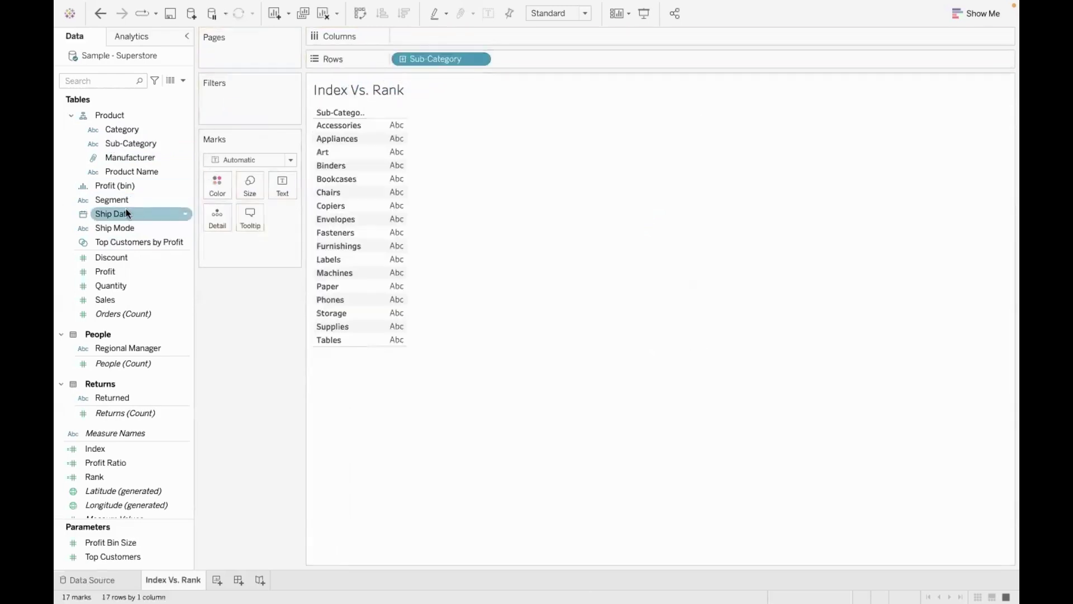
scroll(126, 208, "up", 5)
left_click_drag(133, 169, 418, 31)
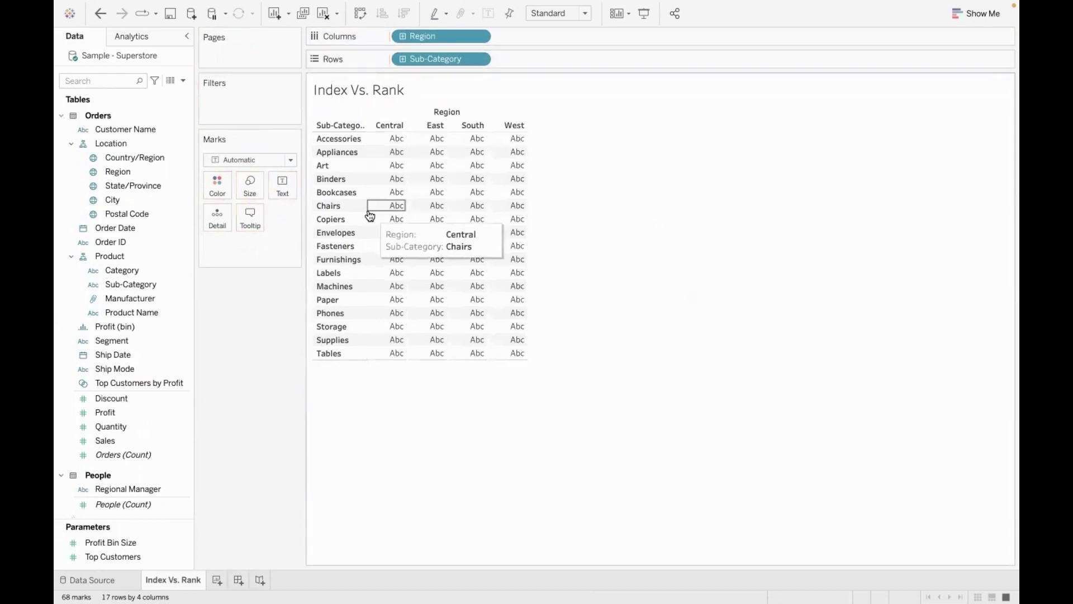
left_click(164, 401)
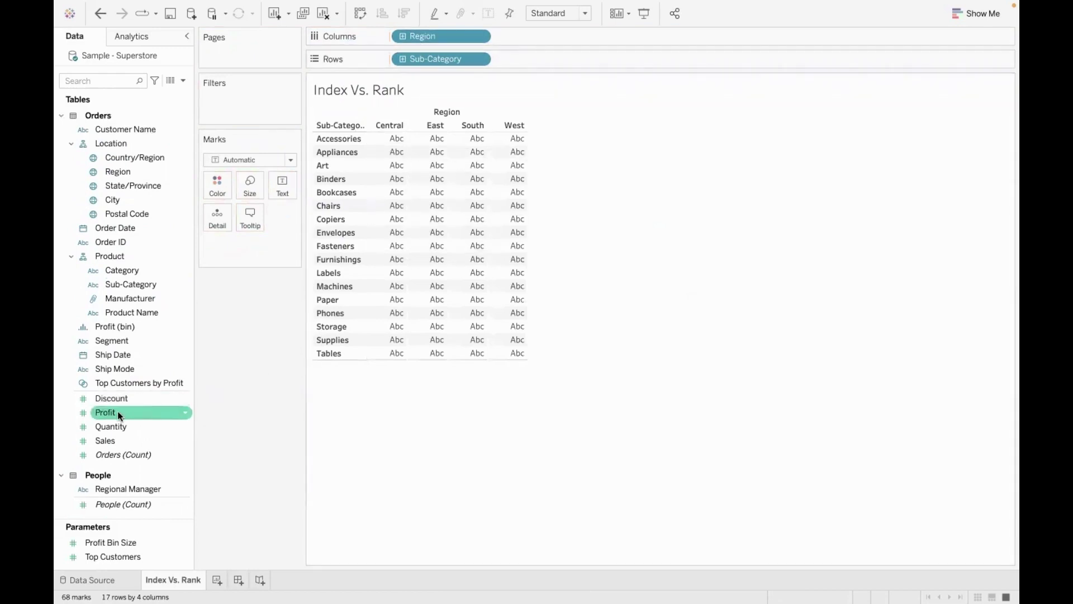
left_click_drag(117, 412, 418, 205)
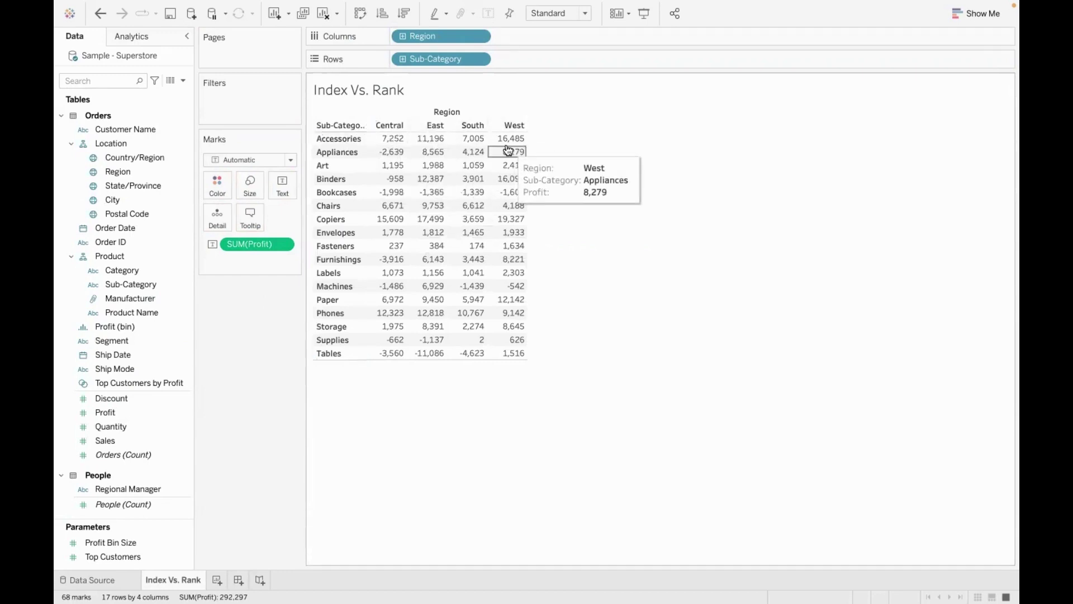
left_click(335, 139)
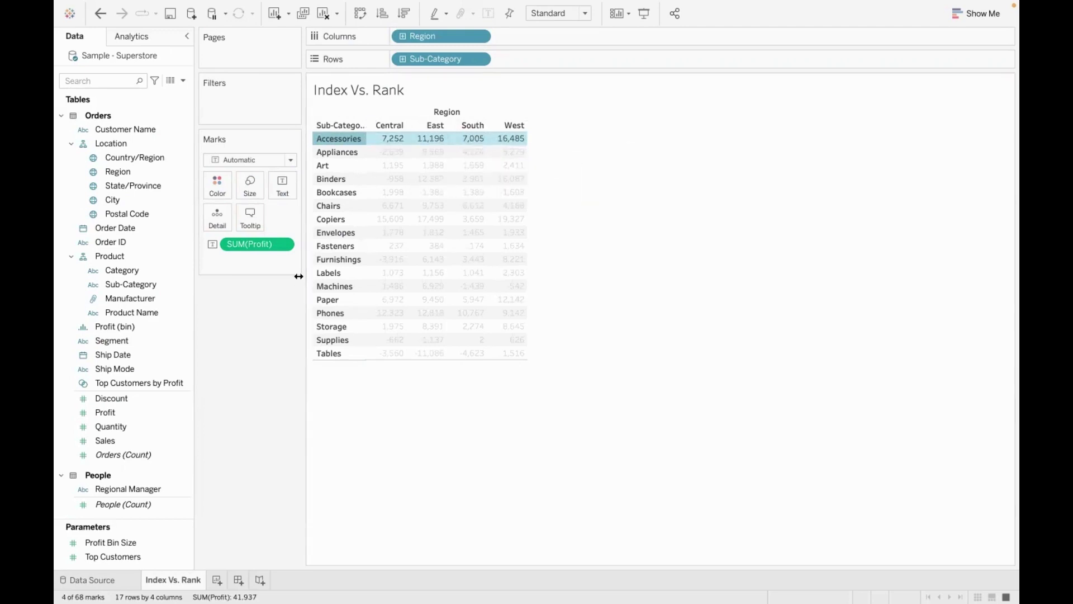
left_click(280, 306)
mouse_move(393, 7)
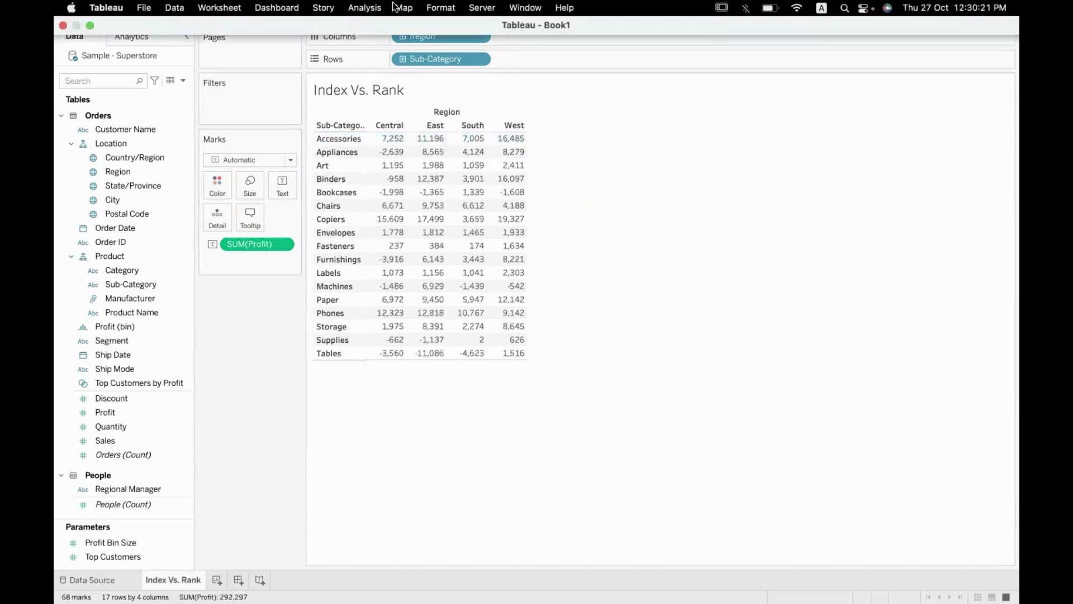
scroll(124, 318, "down", 5)
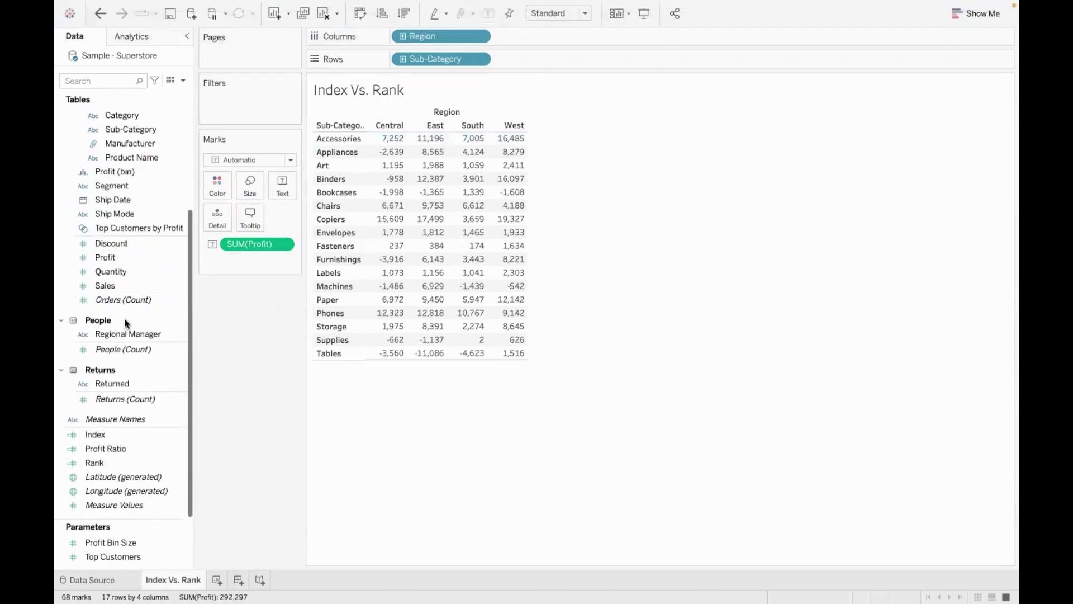
left_click(184, 462)
left_click(234, 259)
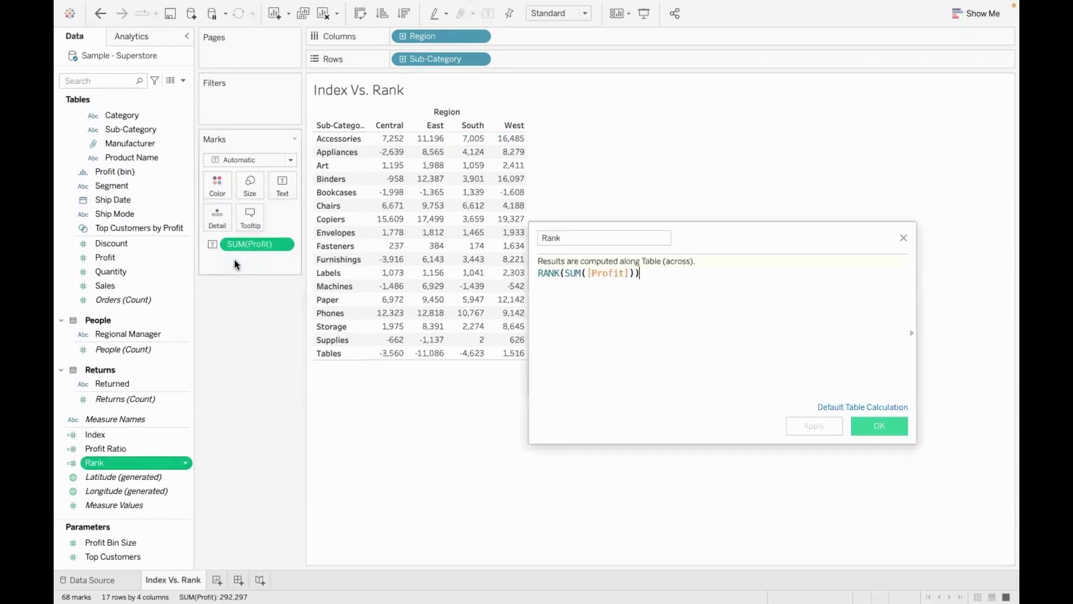
left_click_drag(654, 274, 535, 273)
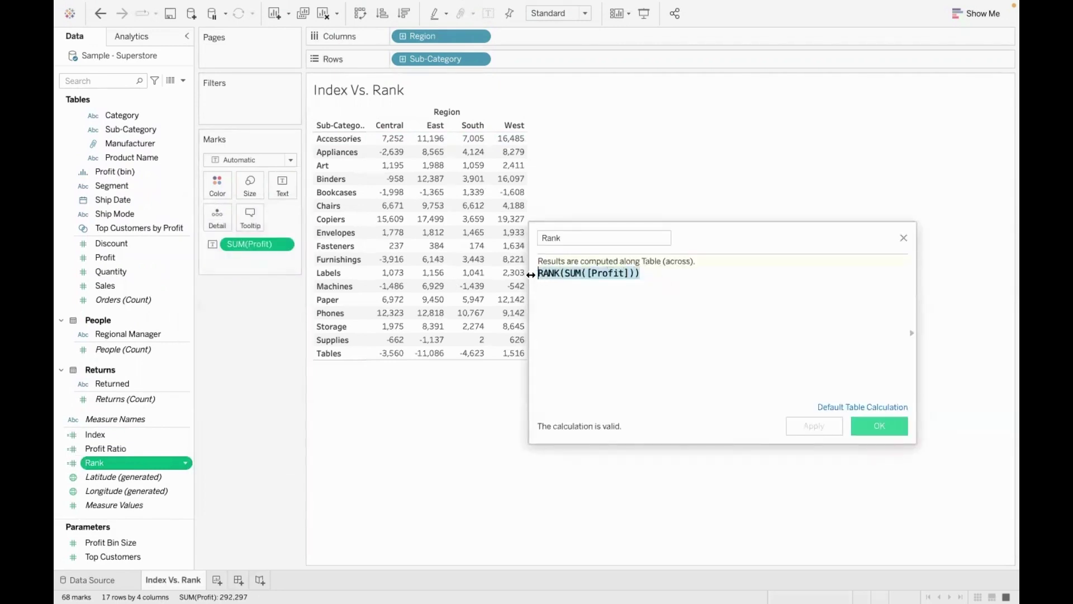
type("rank")
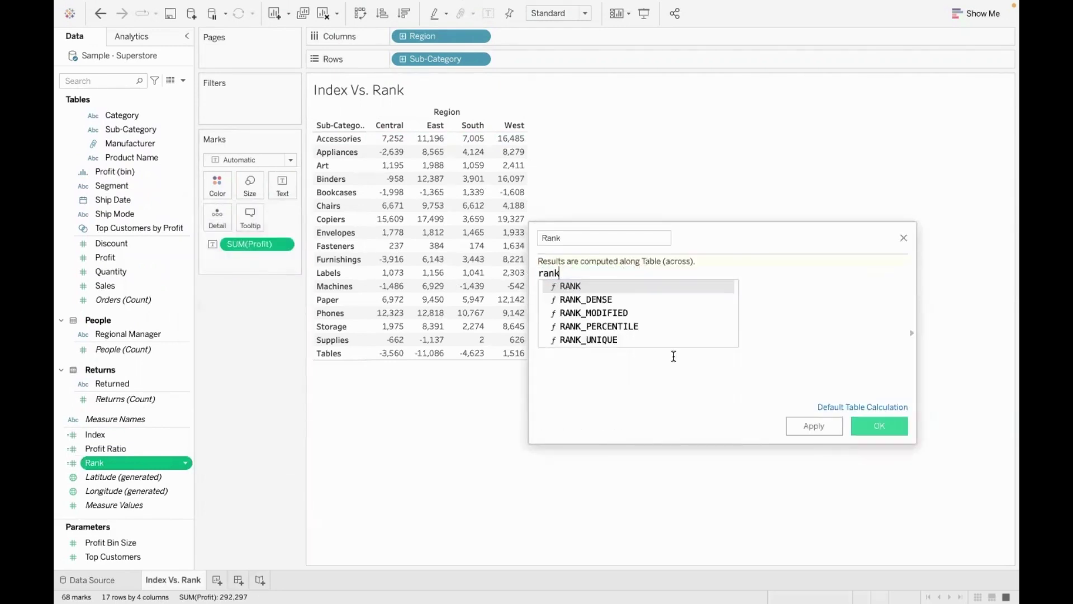
key("Return")
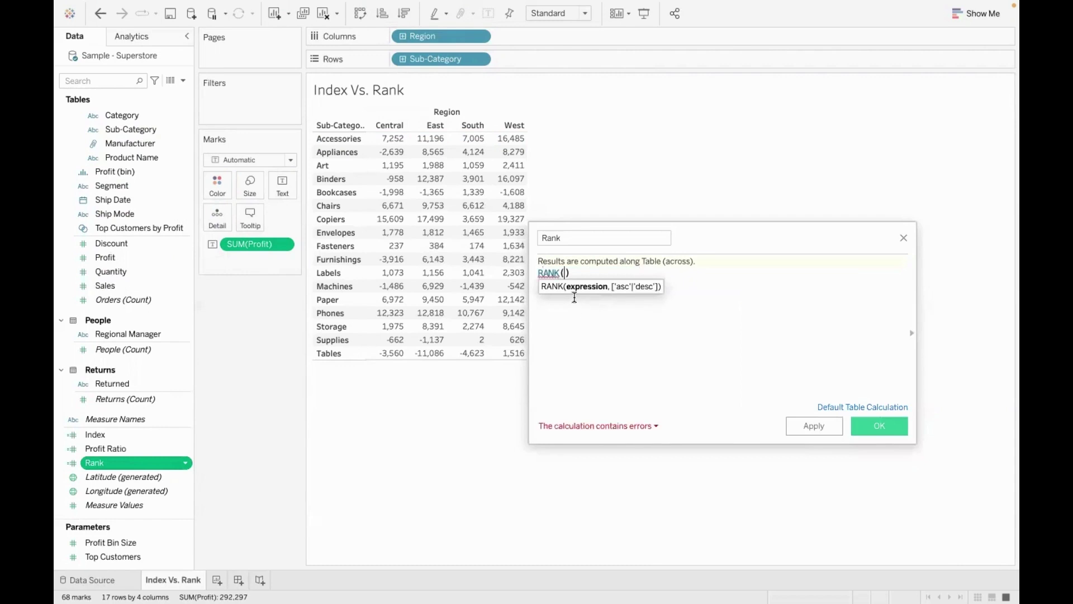
type("sum")
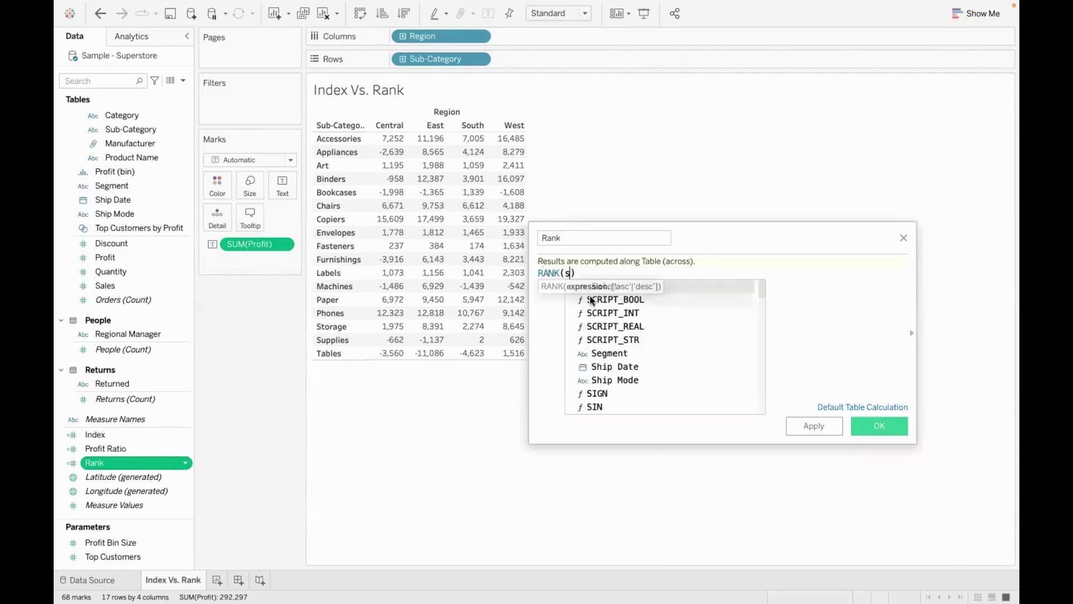
key("Return")
type("profi")
key("Return")
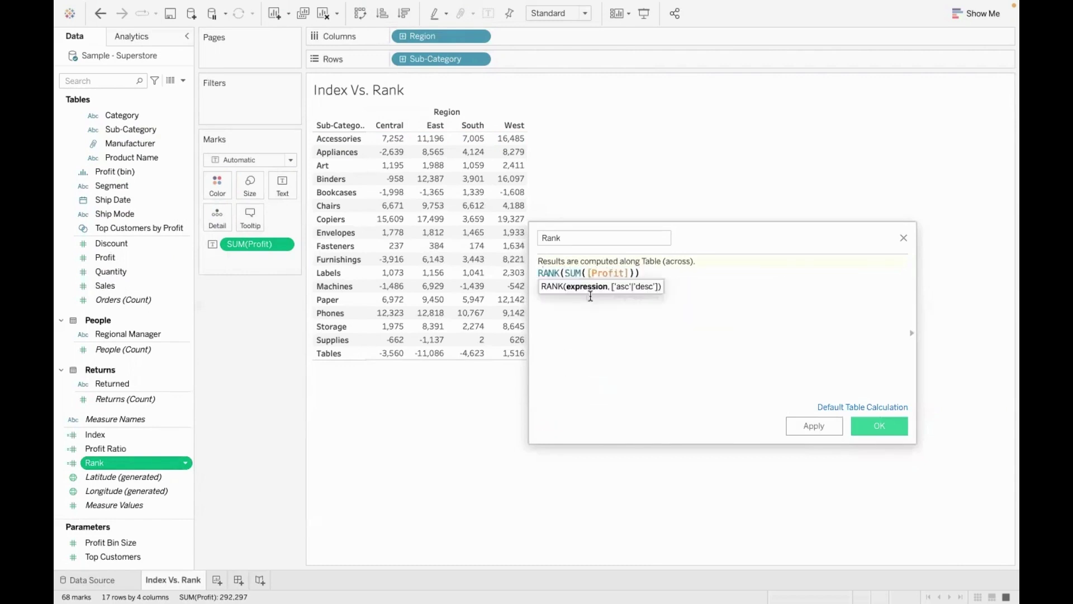
left_click(674, 356)
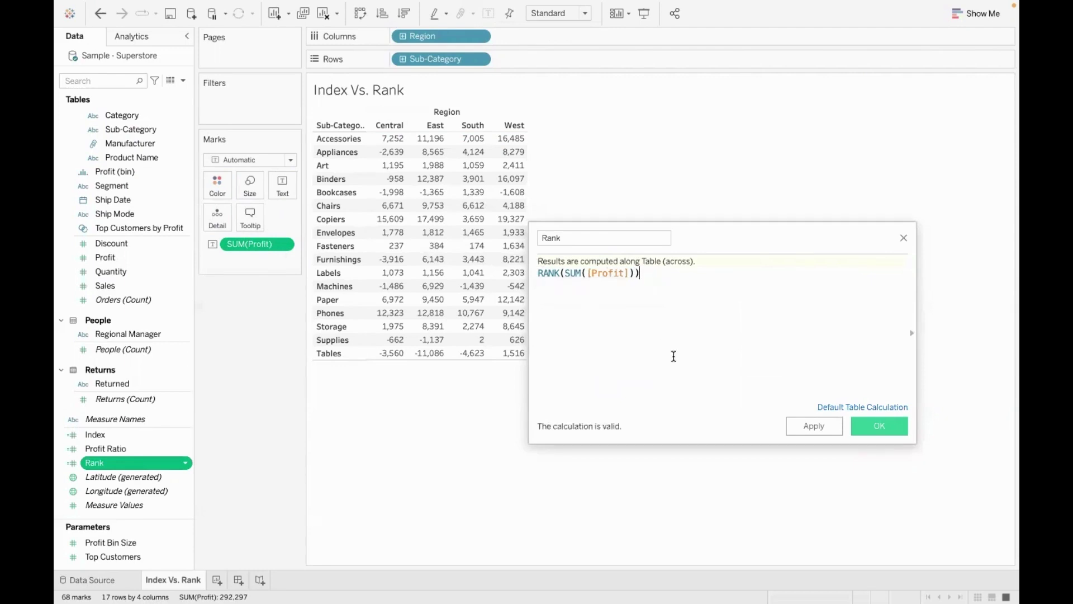
left_click_drag(643, 273, 530, 272)
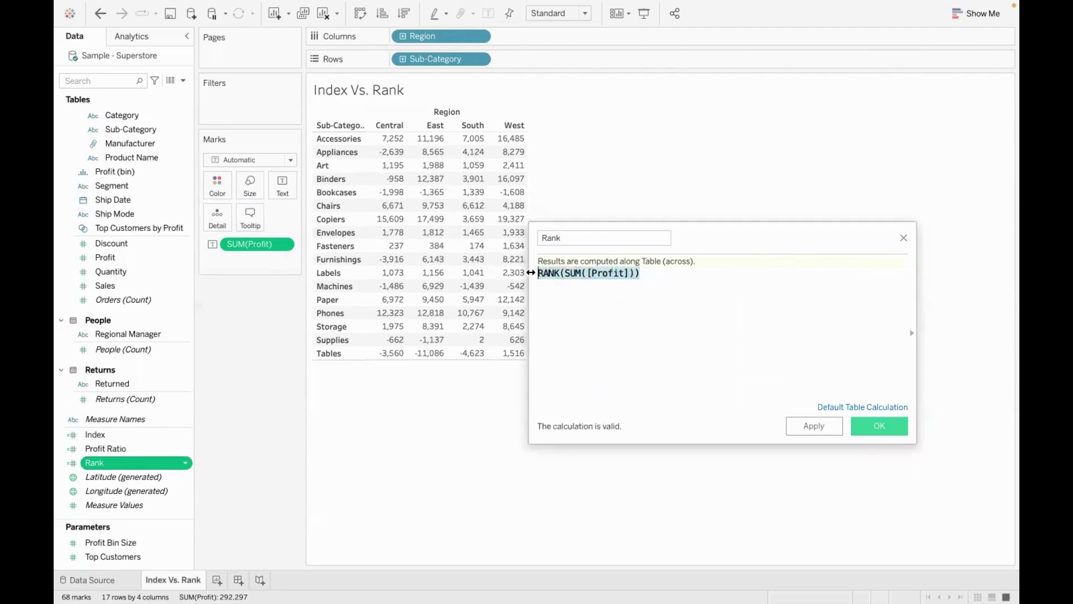
left_click(863, 429)
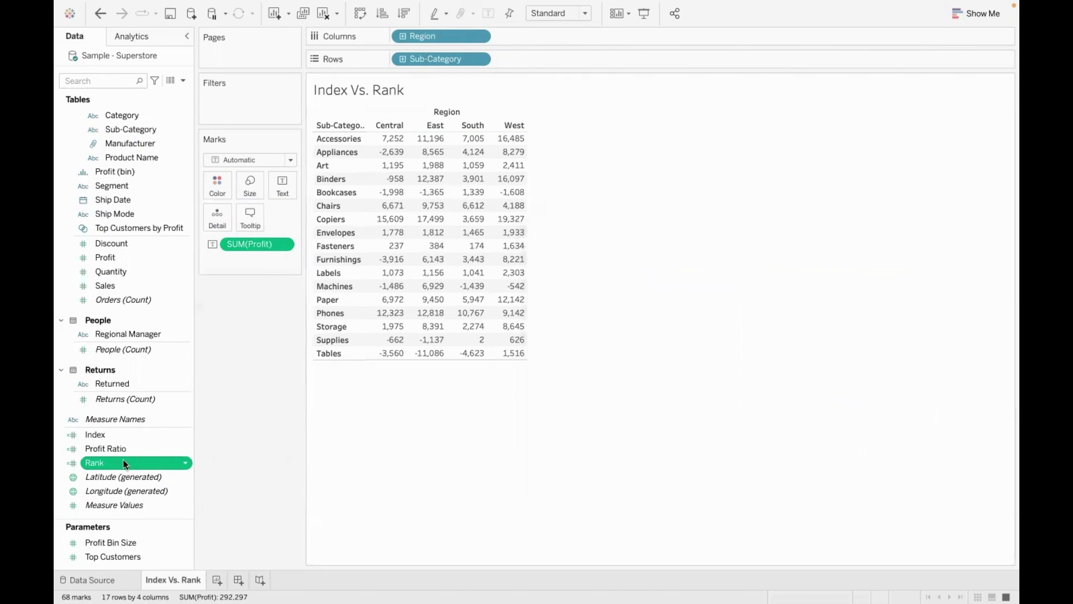
Step: Add Rank beneath Profit in the crosstab, then inspect the Accessories and Appliances rows
left_click_drag(126, 463, 419, 212)
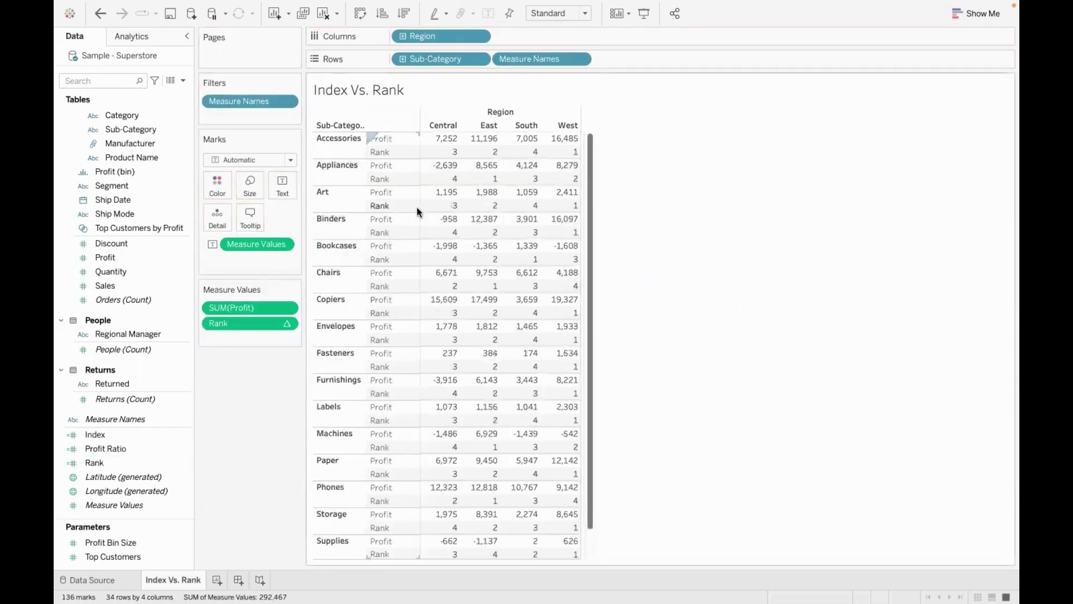
mouse_move(580, 158)
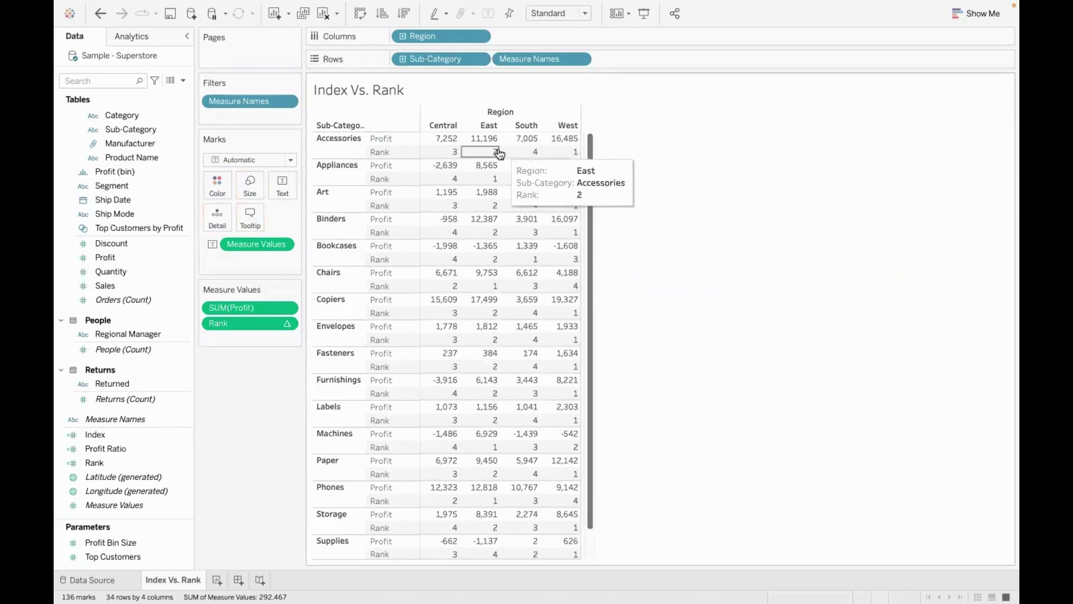
mouse_move(444, 161)
mouse_move(513, 157)
left_click(325, 147)
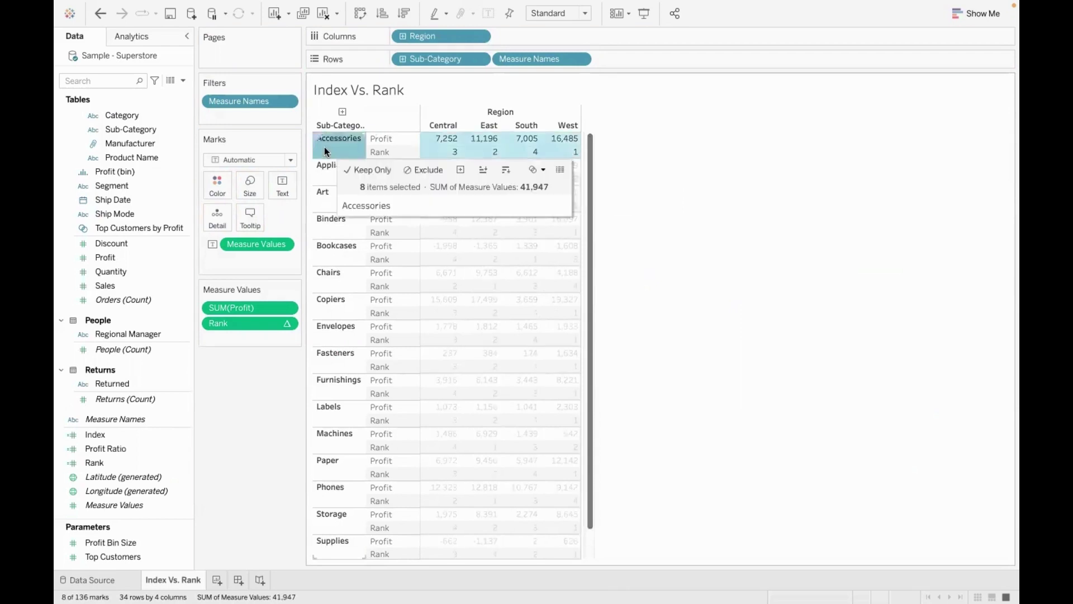
left_click(323, 175)
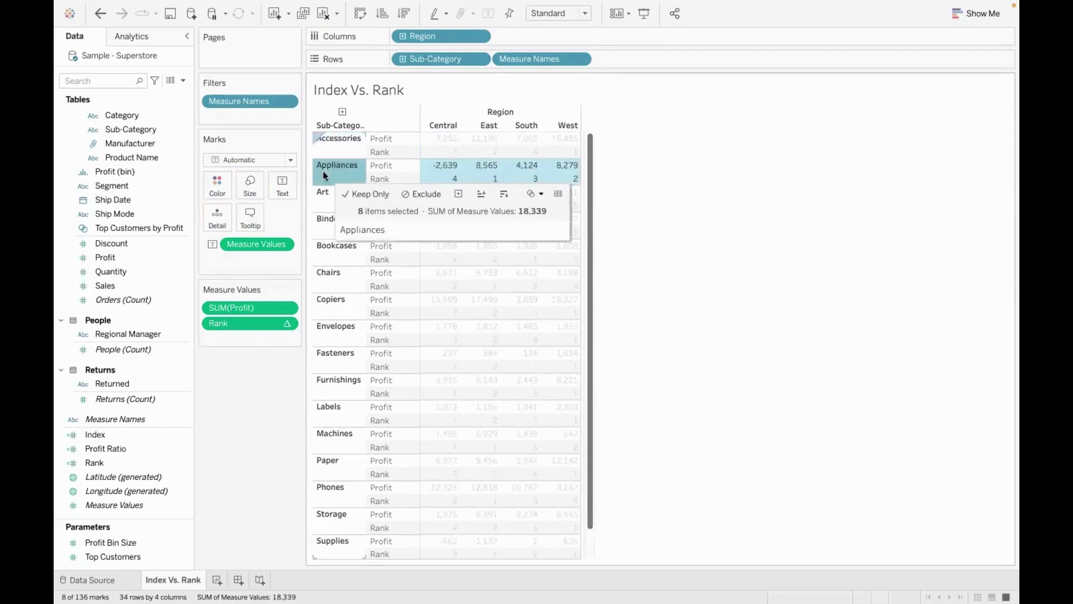
mouse_move(521, 184)
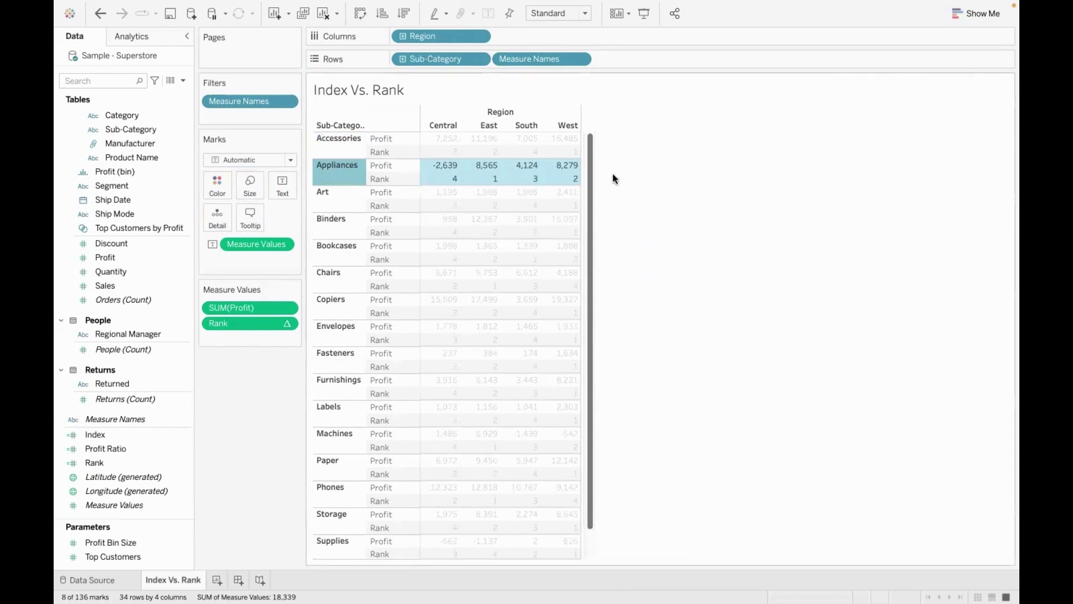
left_click(629, 224)
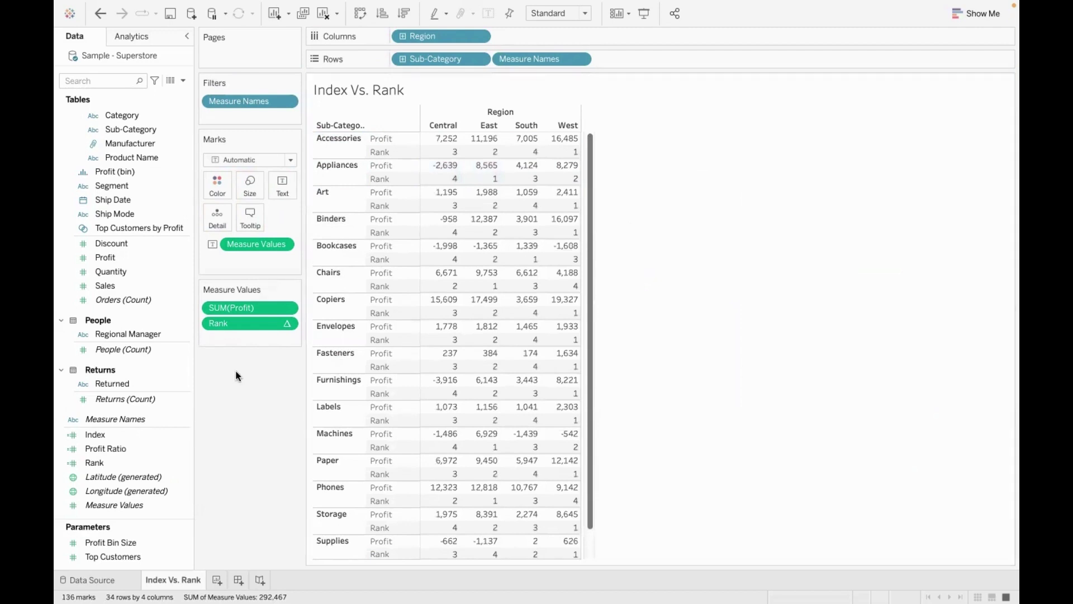
Step: Re-enter the Index calculated field's formula as INDEX() using autocomplete and save it
left_click(184, 435)
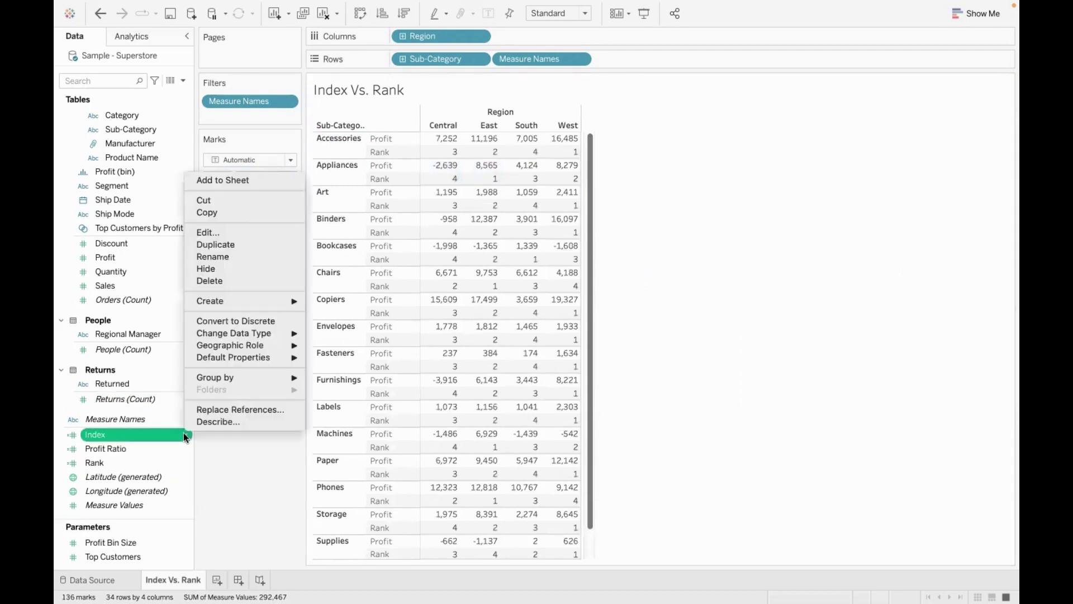
left_click(233, 239)
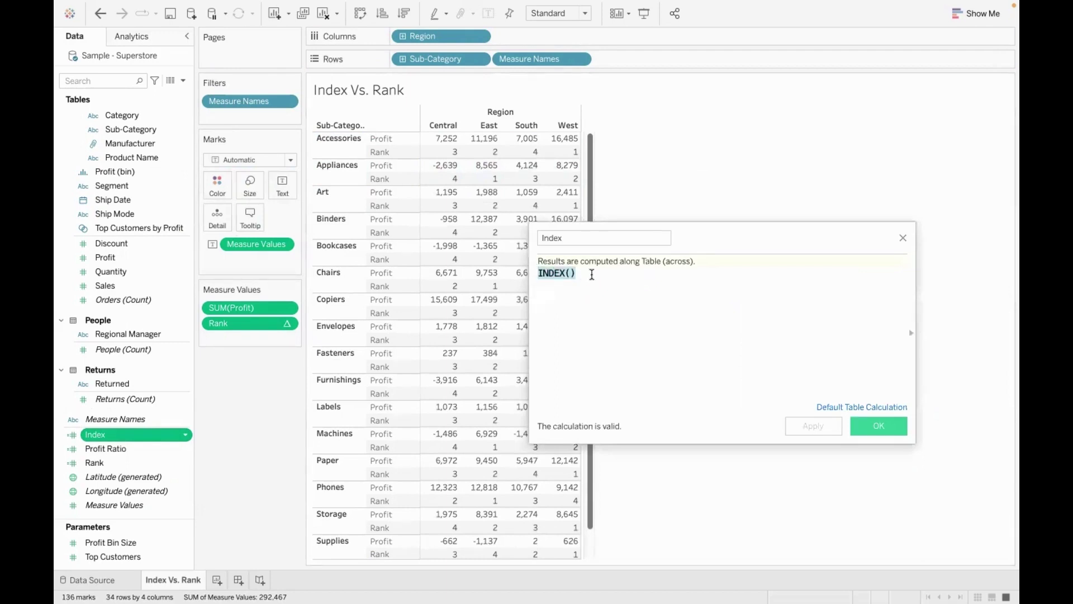
left_click(584, 279)
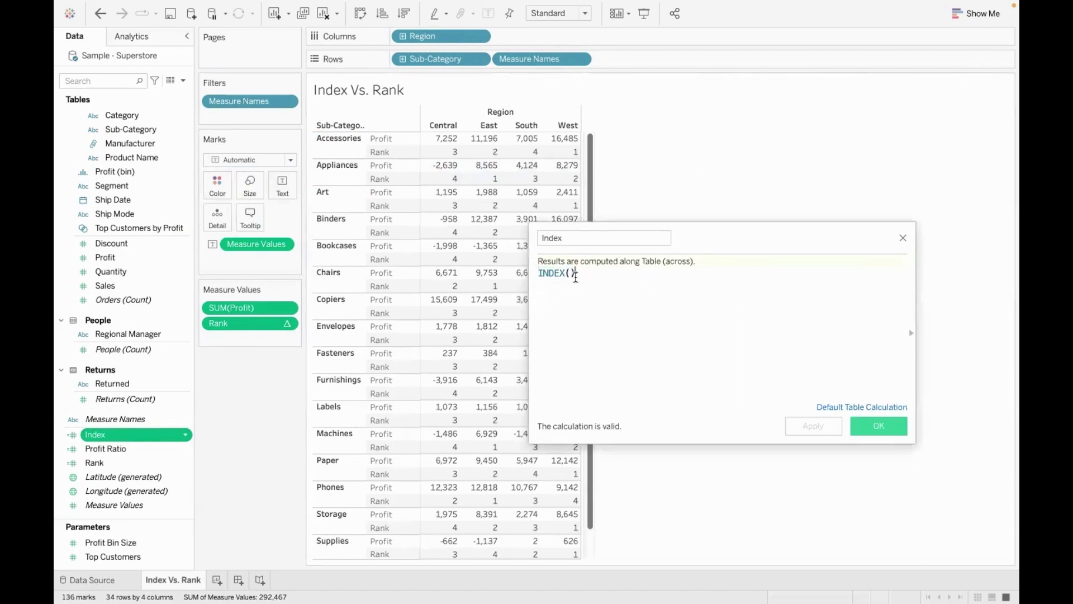
left_click_drag(576, 273, 542, 275)
left_click(591, 277)
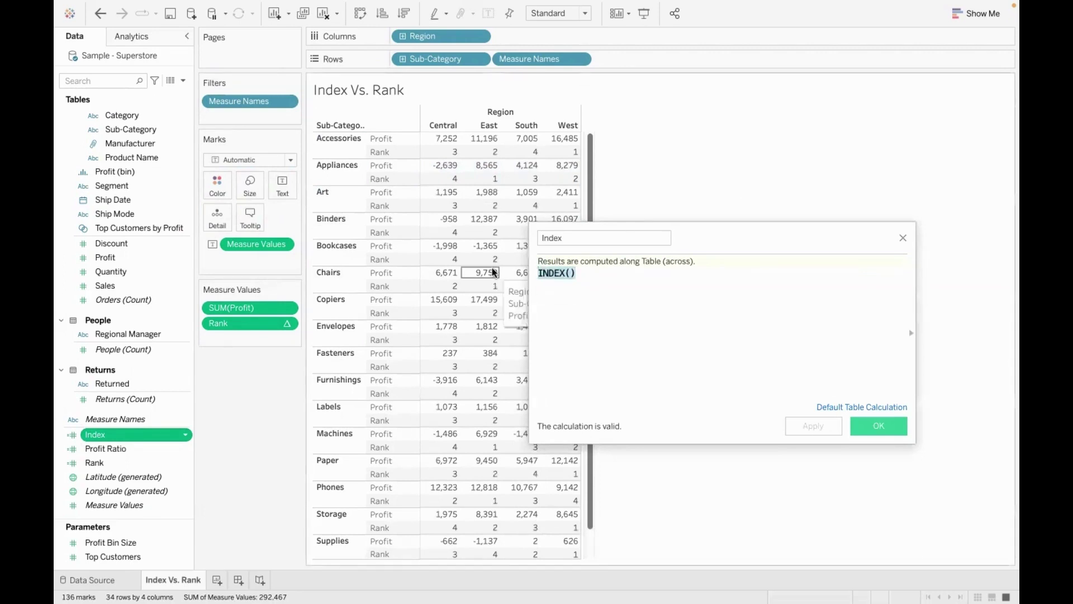
type("inde")
key("Return")
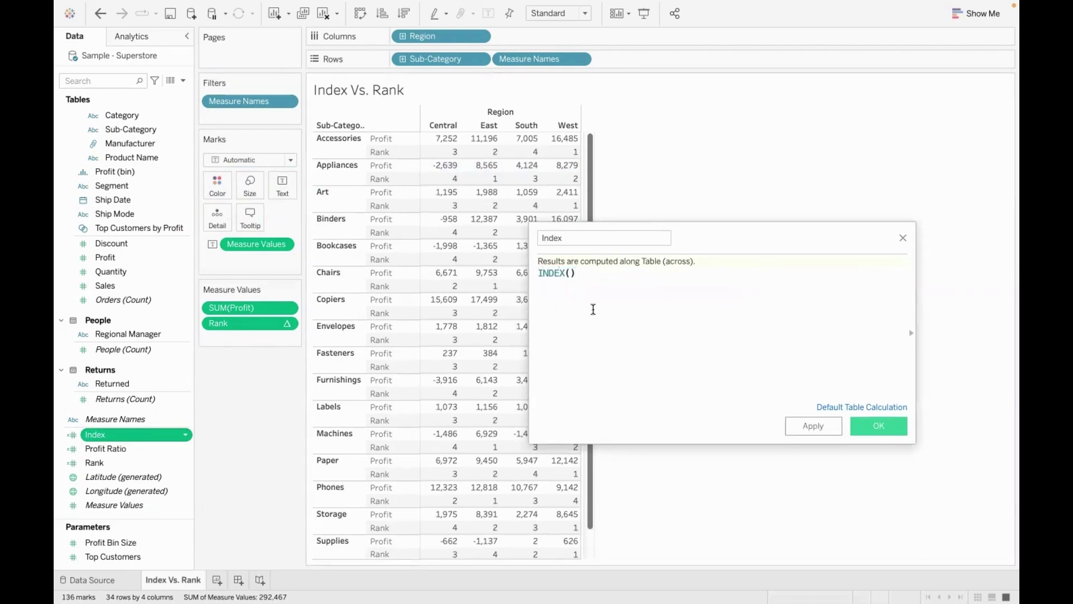
left_click(883, 426)
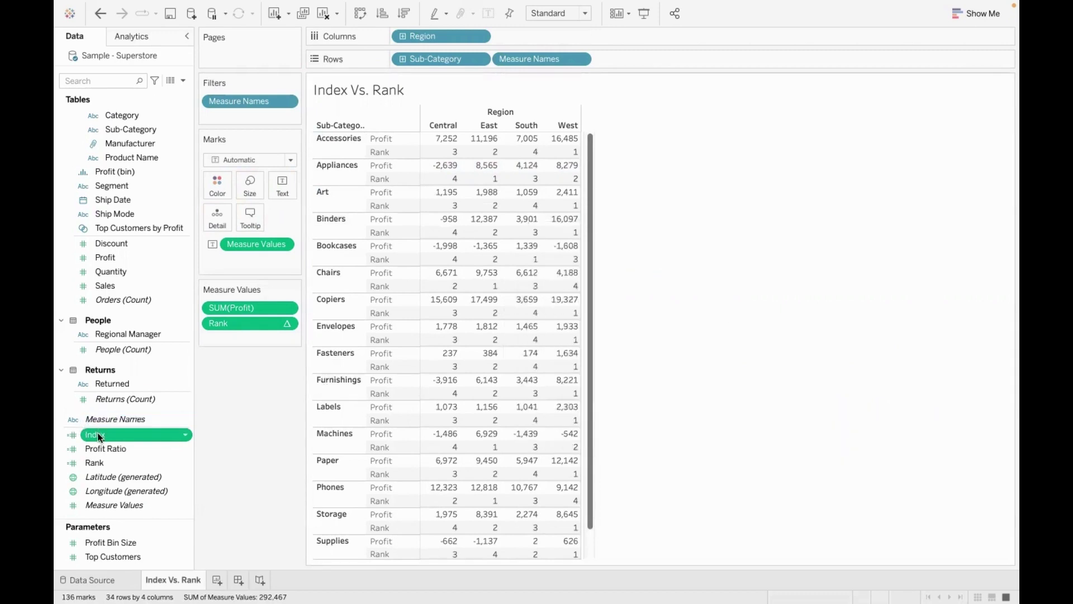
Step: Add the Index measure to the crosstab above Profit and Rank
left_click_drag(99, 436, 458, 203)
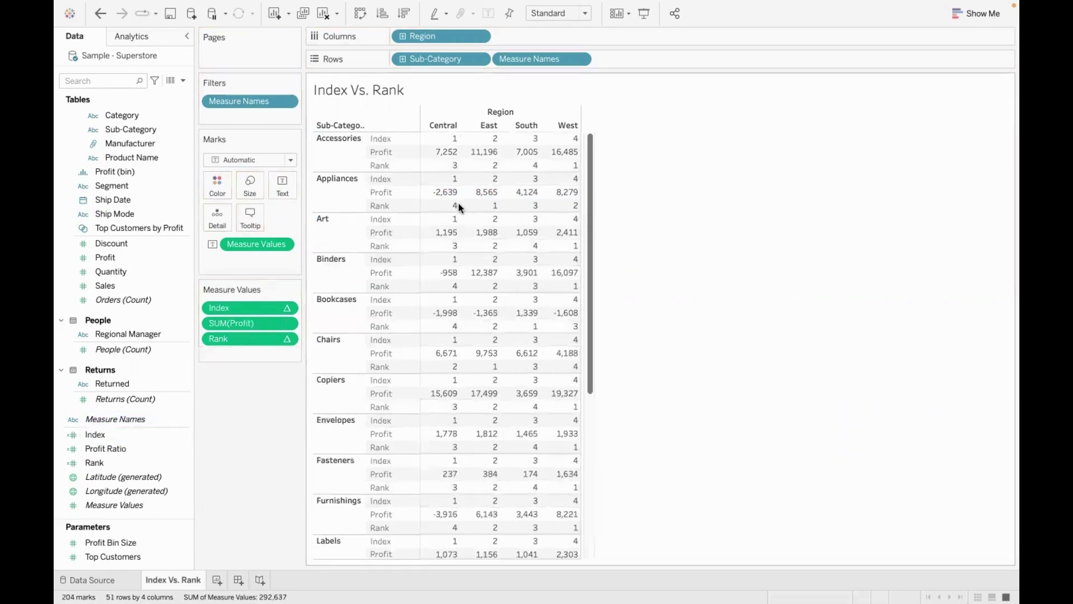
mouse_move(434, 143)
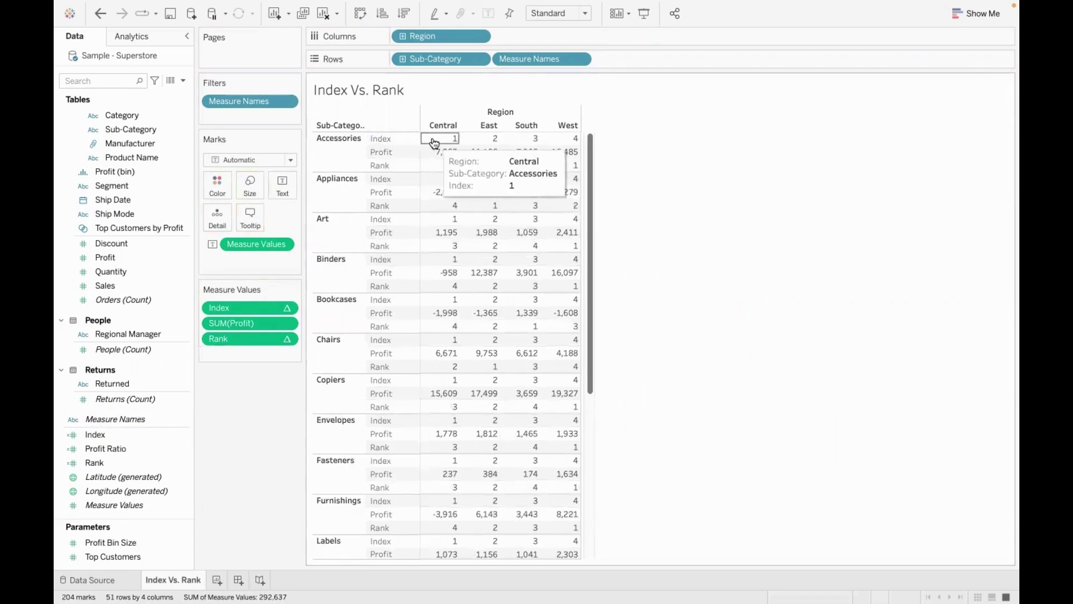
mouse_move(528, 140)
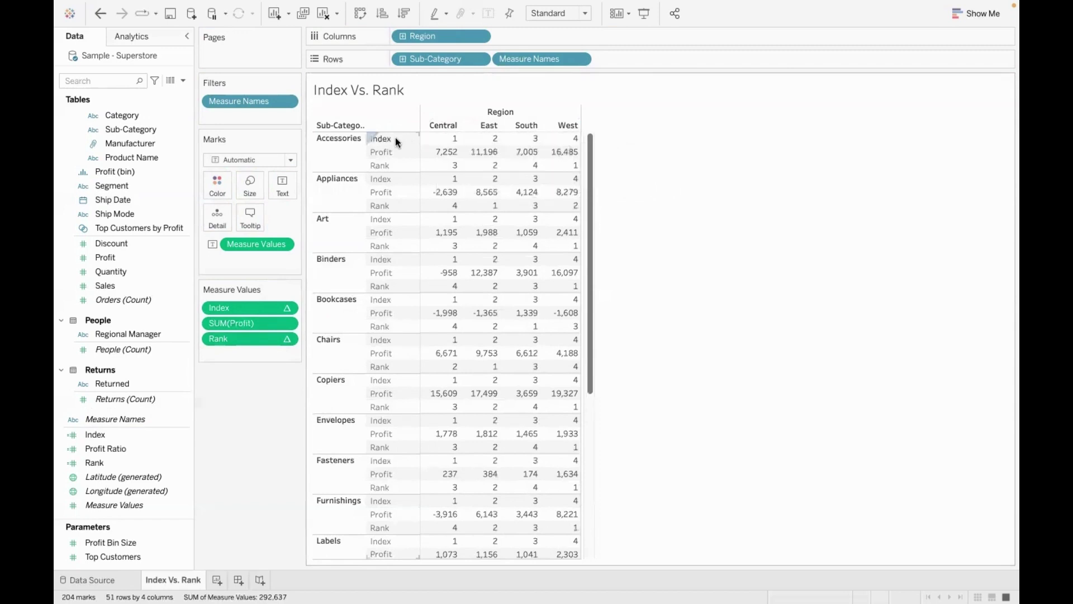
Step: Keep Index computed using Table (across), numbering regions 1 to 4, and inspect the Accessories row
left_click(287, 308)
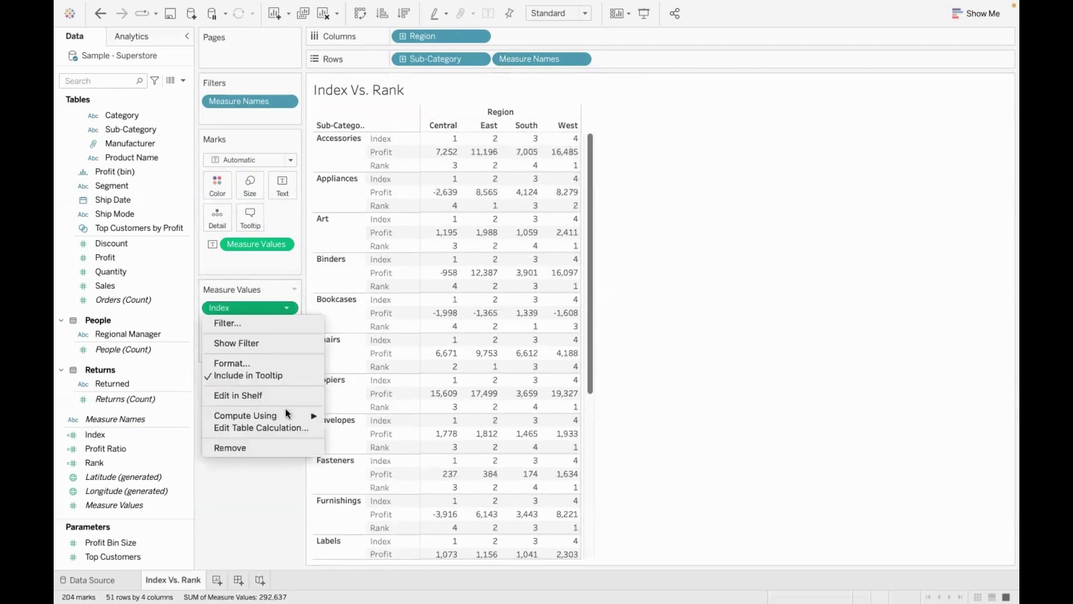
mouse_move(285, 417)
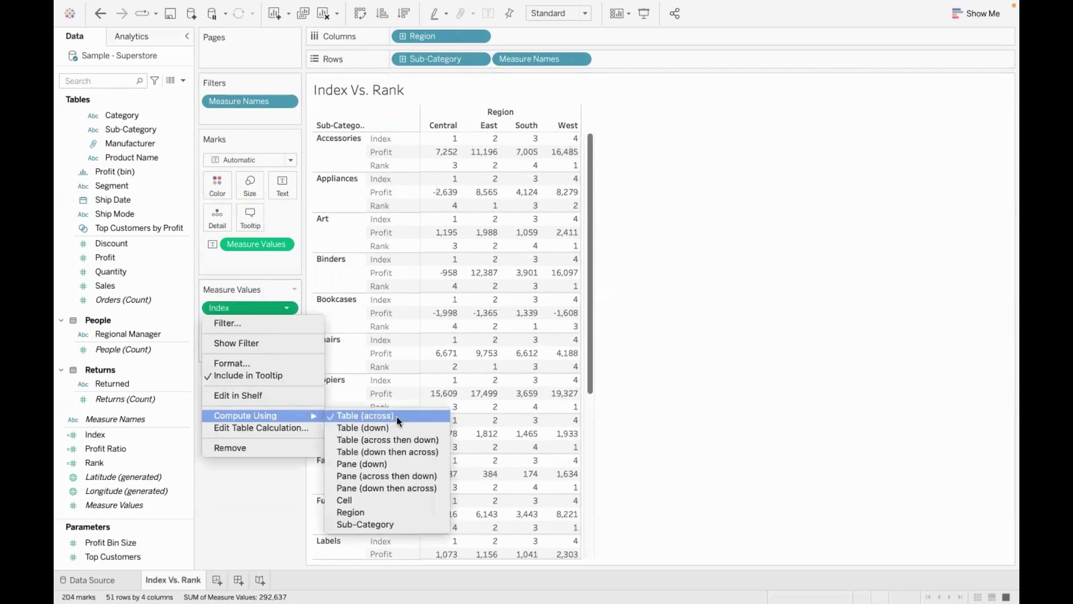
left_click(391, 143)
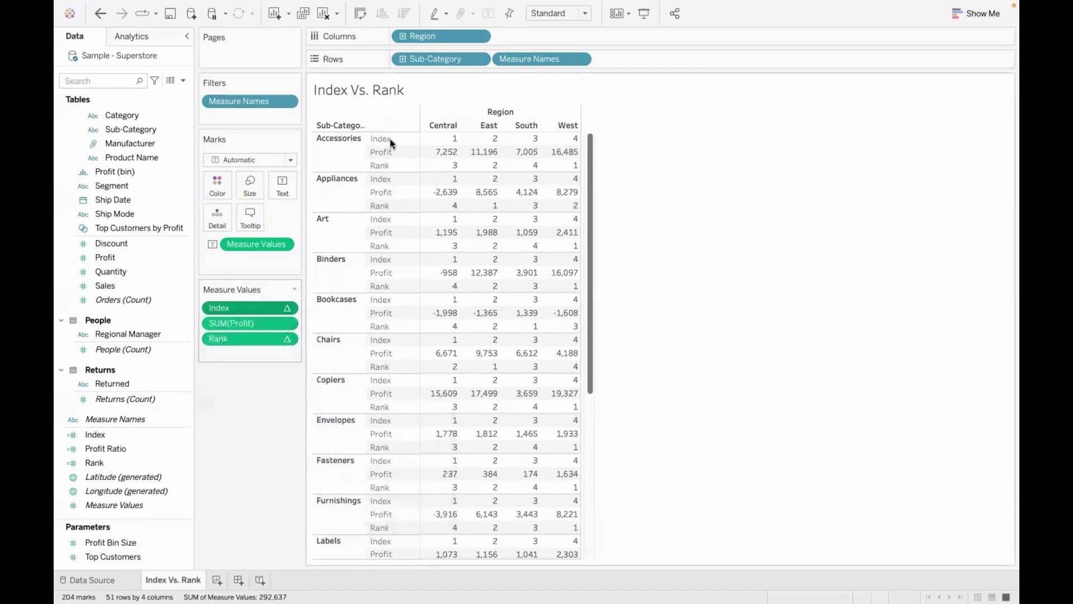
left_click(391, 141)
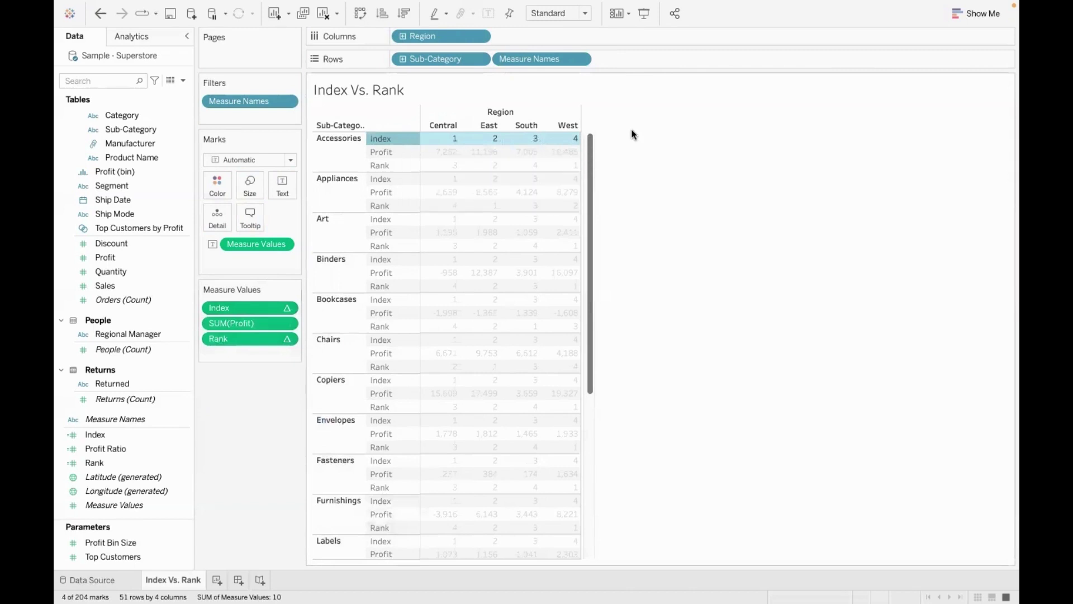
left_click(639, 179)
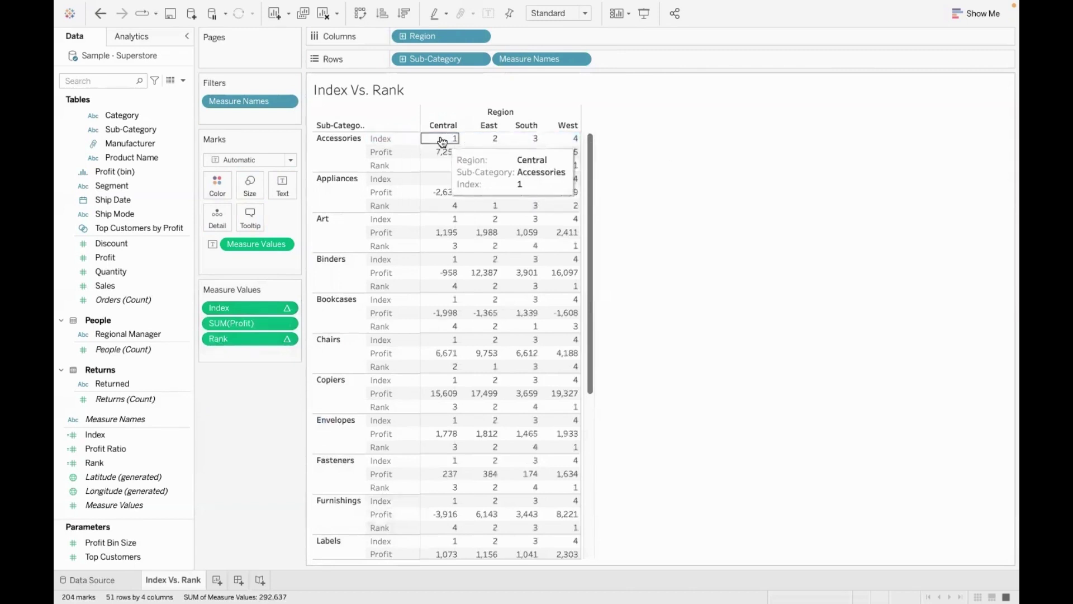
mouse_move(441, 184)
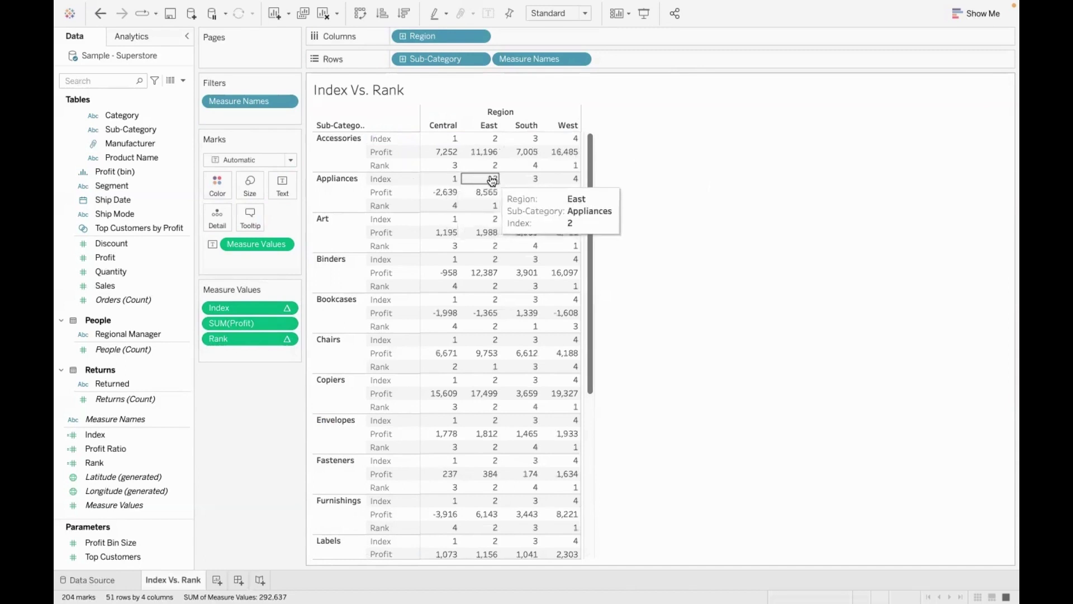
mouse_move(532, 230)
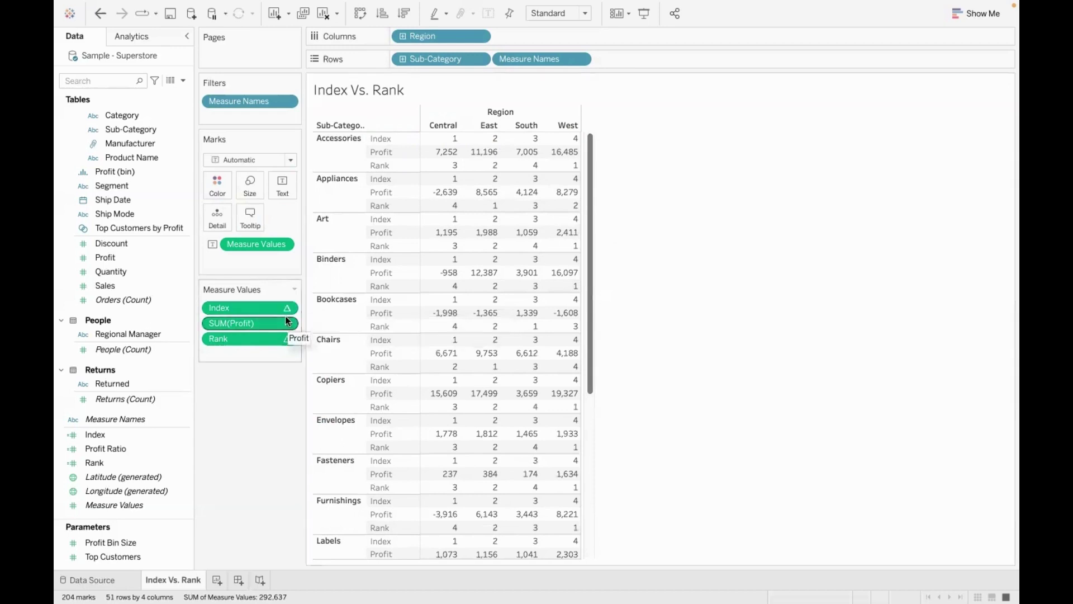
mouse_move(286, 312)
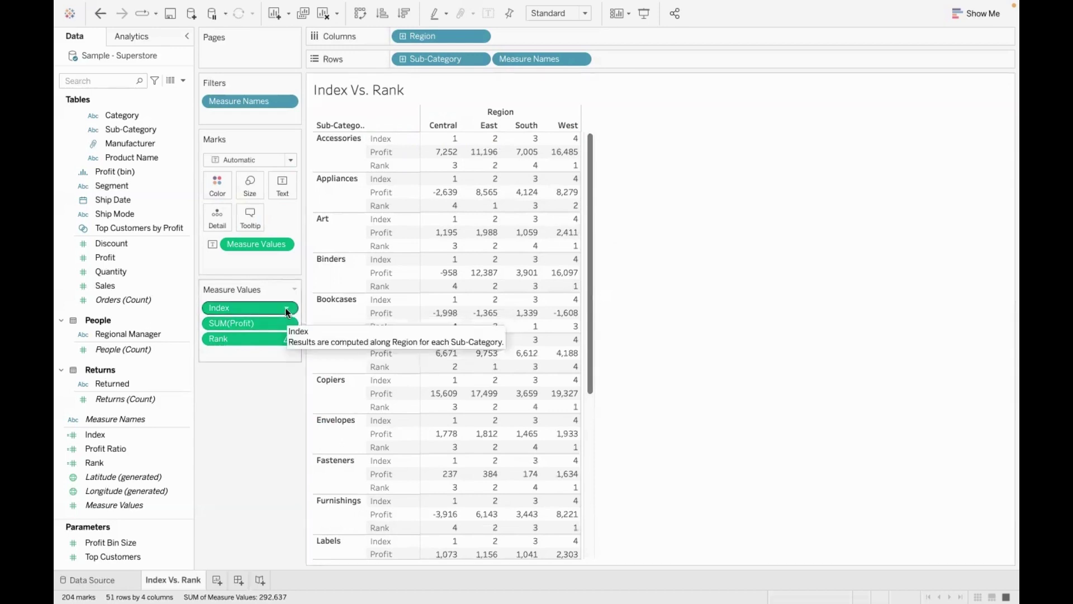
Step: Compute Index using Table (down) and remove Profit and Rank from Measure Values
left_click(286, 309)
mouse_move(286, 416)
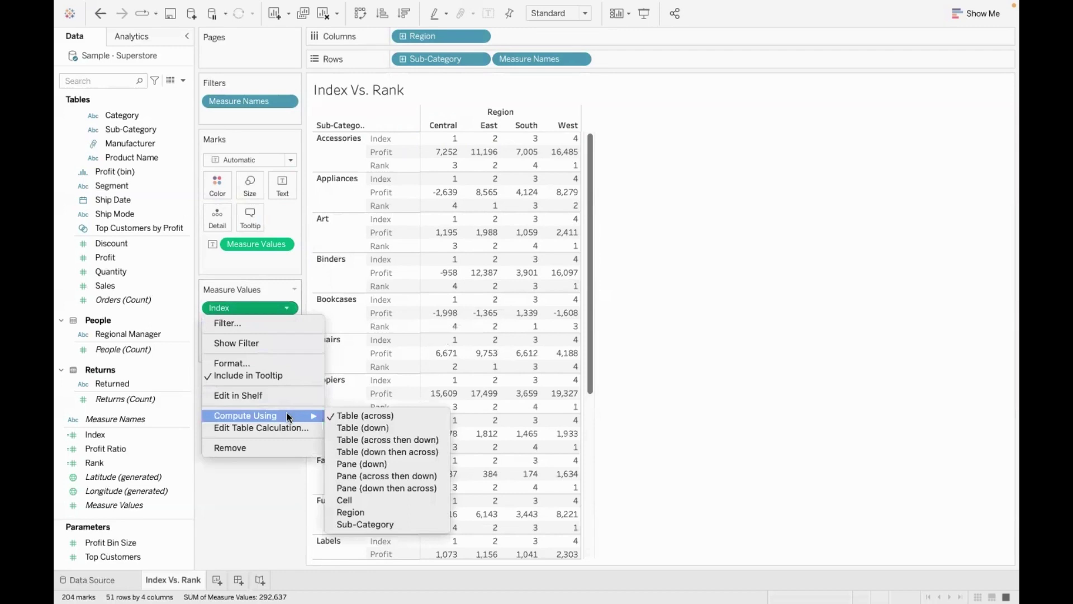
left_click(412, 426)
left_click_drag(261, 323, 244, 418)
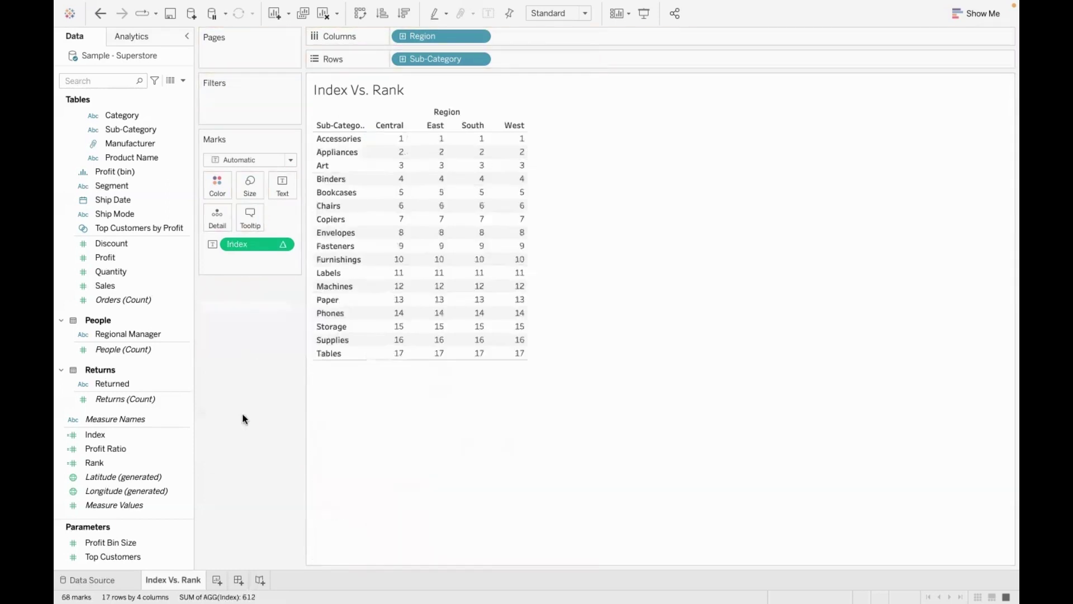
mouse_move(387, 179)
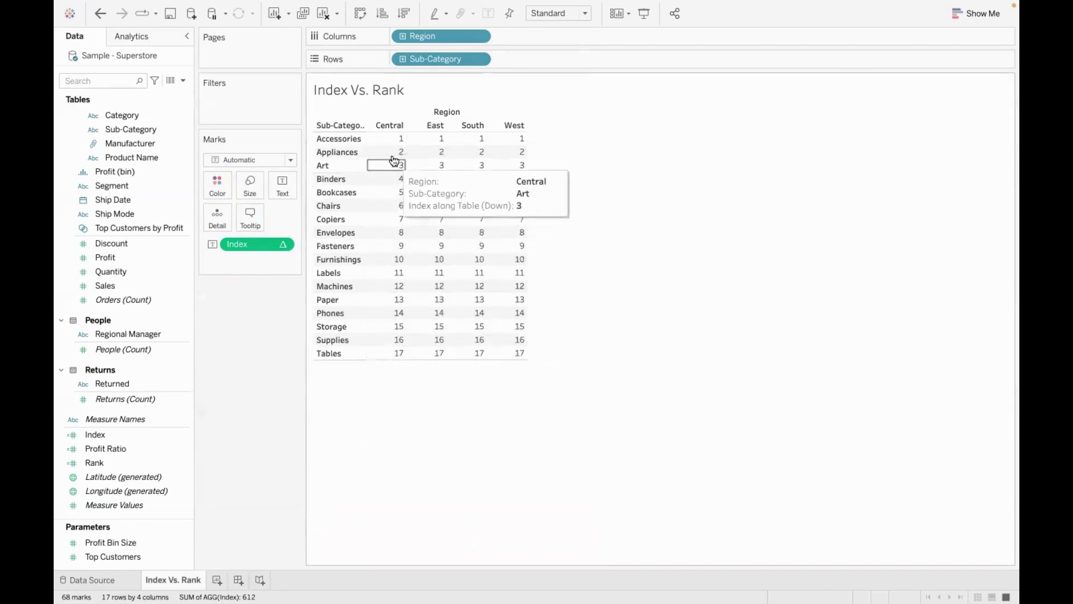
mouse_move(396, 145)
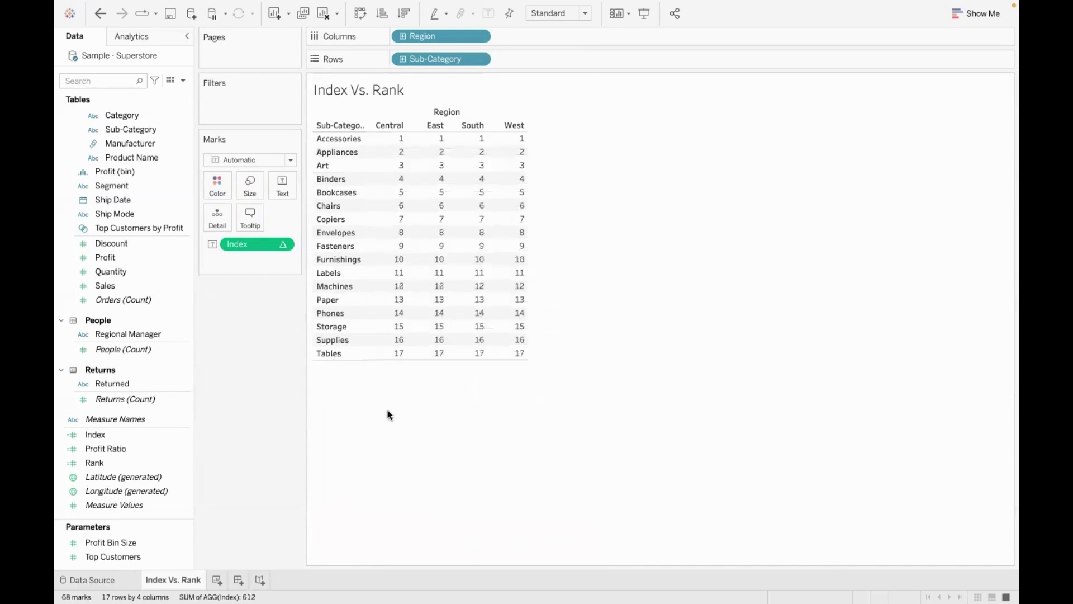
Step: Undo twice to restore Rank and Profit, set Rank to Table (down), then select the Central column
key("ctrl+y")
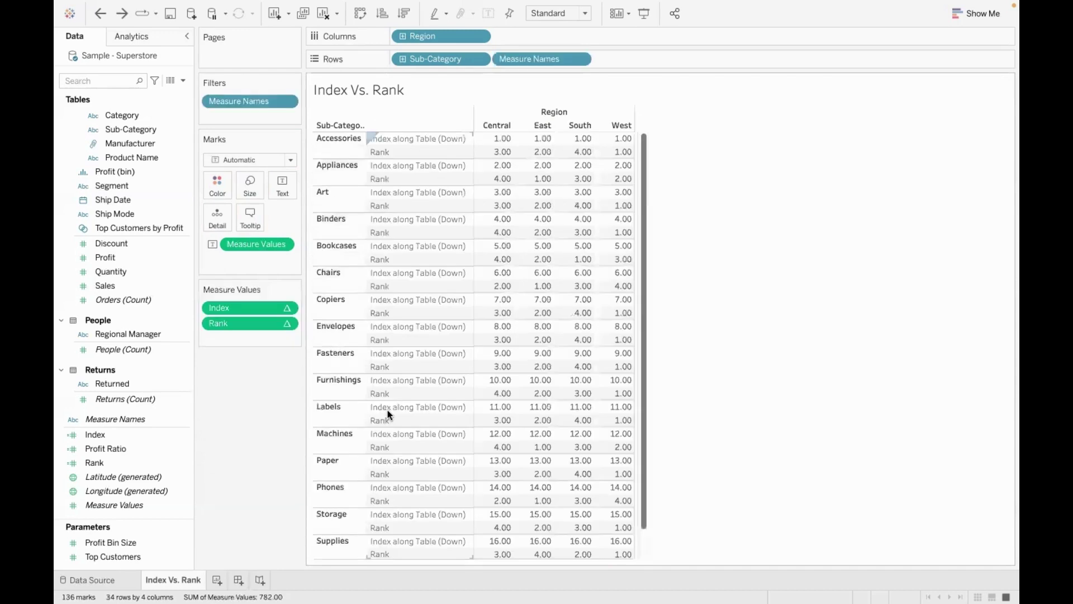
key("ctrl+y")
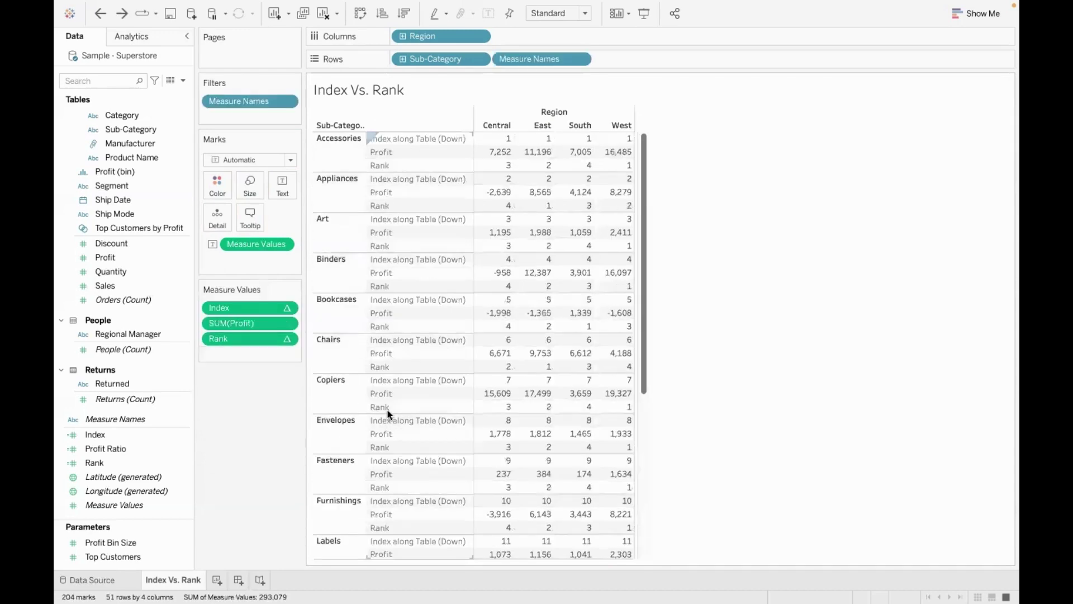
left_click(287, 339)
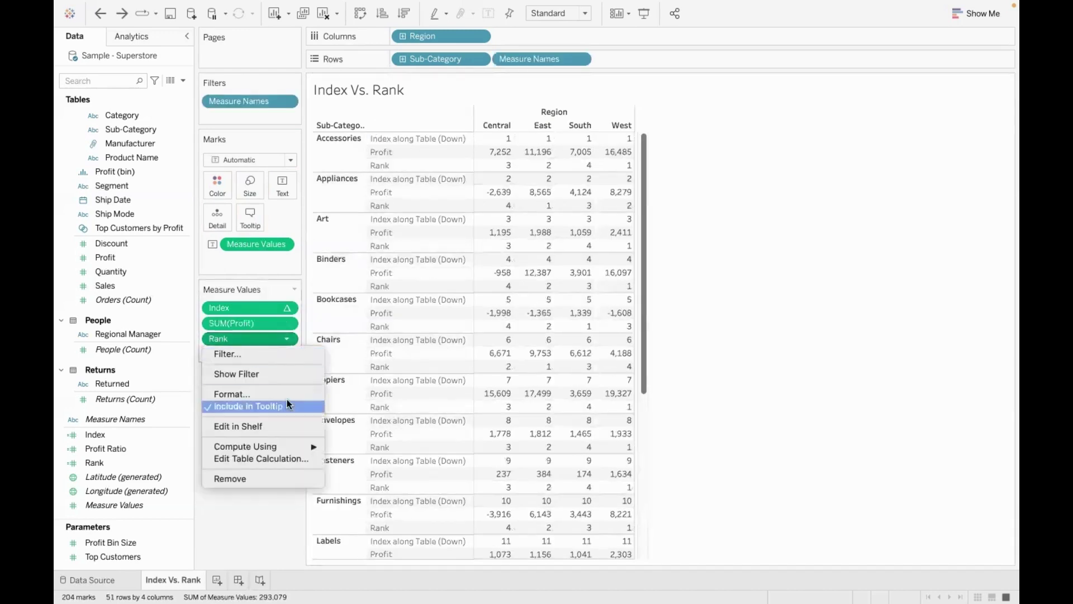
mouse_move(290, 448)
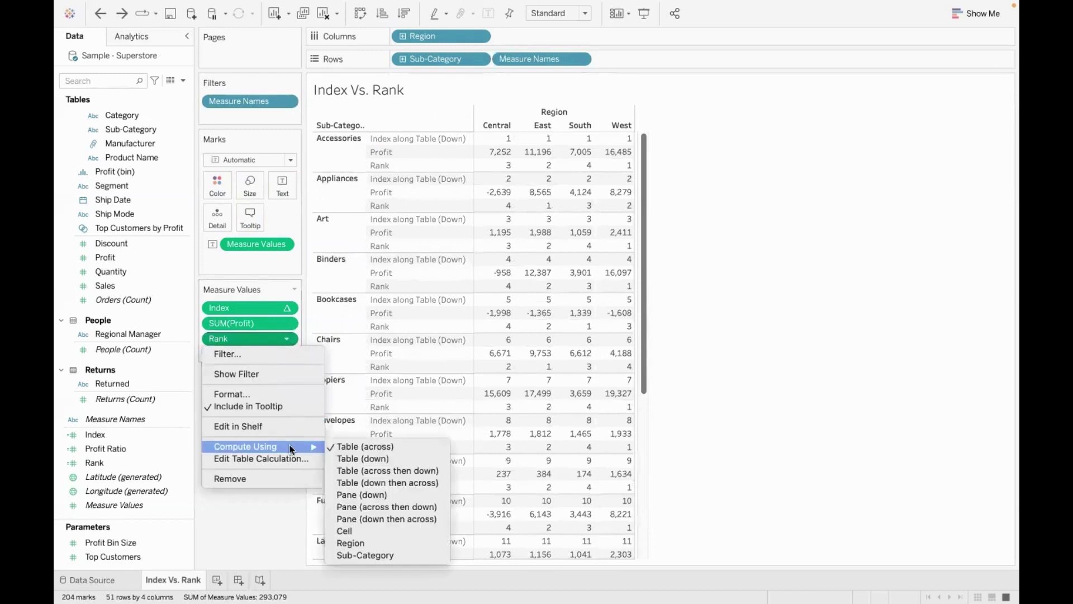
left_click(395, 458)
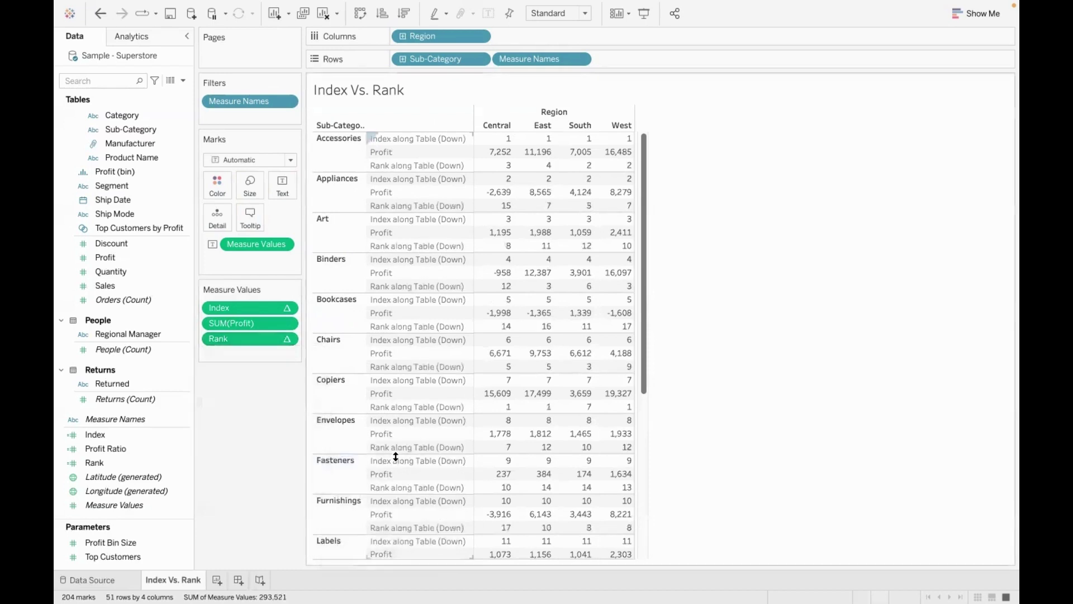
left_click(495, 126)
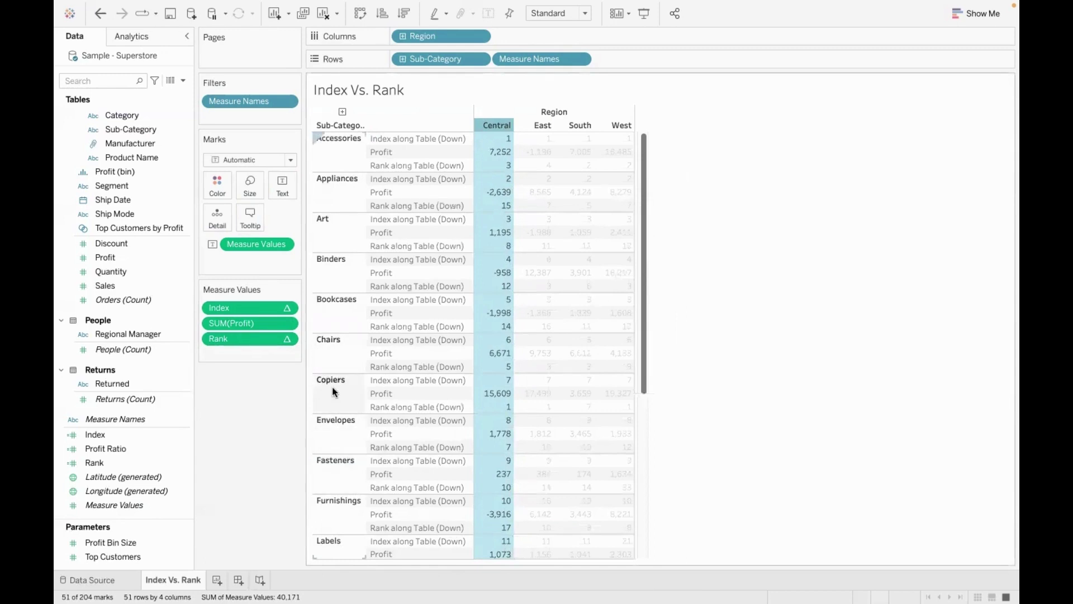
mouse_move(480, 398)
left_click_drag(643, 273, 642, 426)
mouse_move(497, 459)
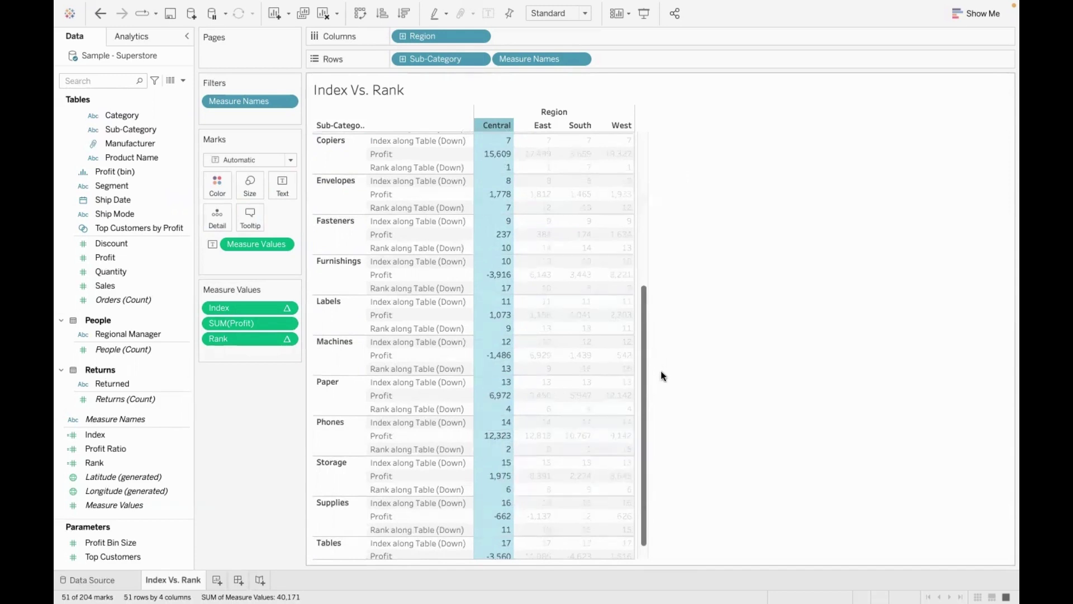
left_click_drag(646, 377, 643, 179)
mouse_move(491, 167)
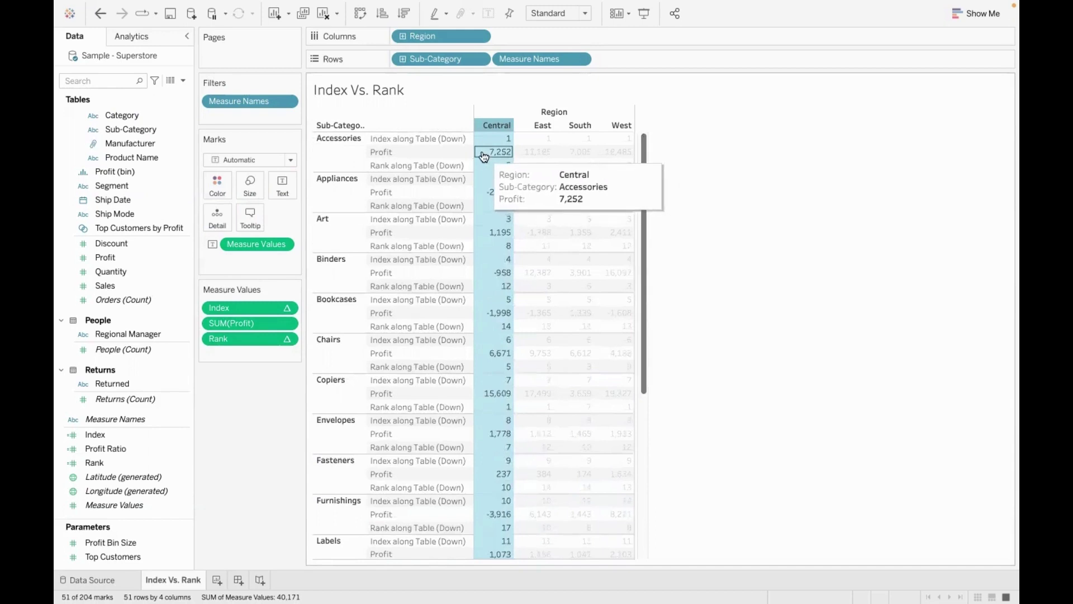
left_click_drag(643, 146, 628, 366)
mouse_move(526, 399)
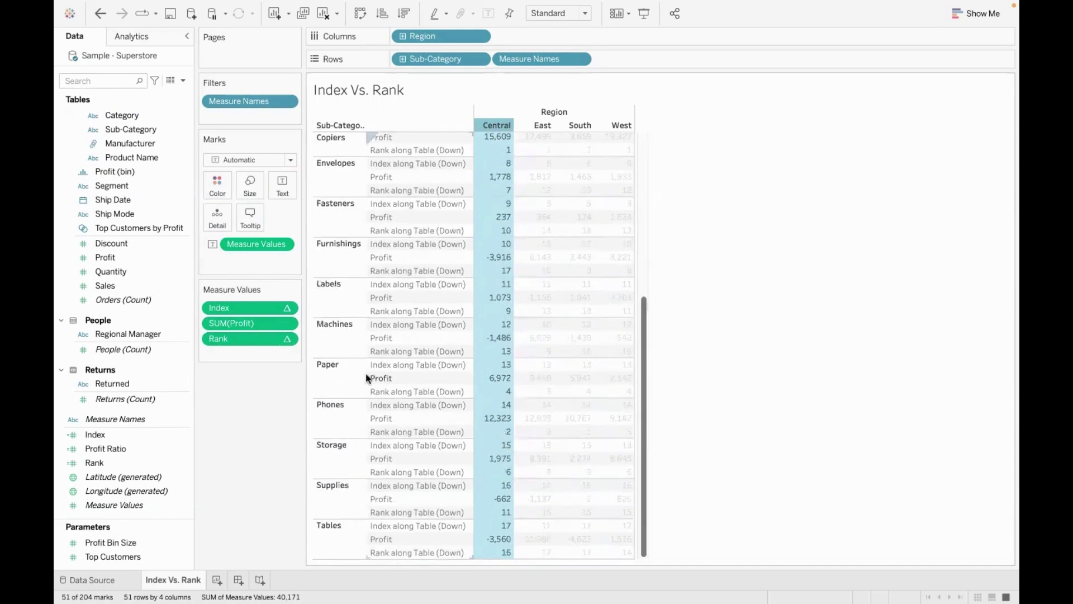
mouse_move(484, 397)
left_click_drag(646, 365, 648, 176)
left_click(703, 257)
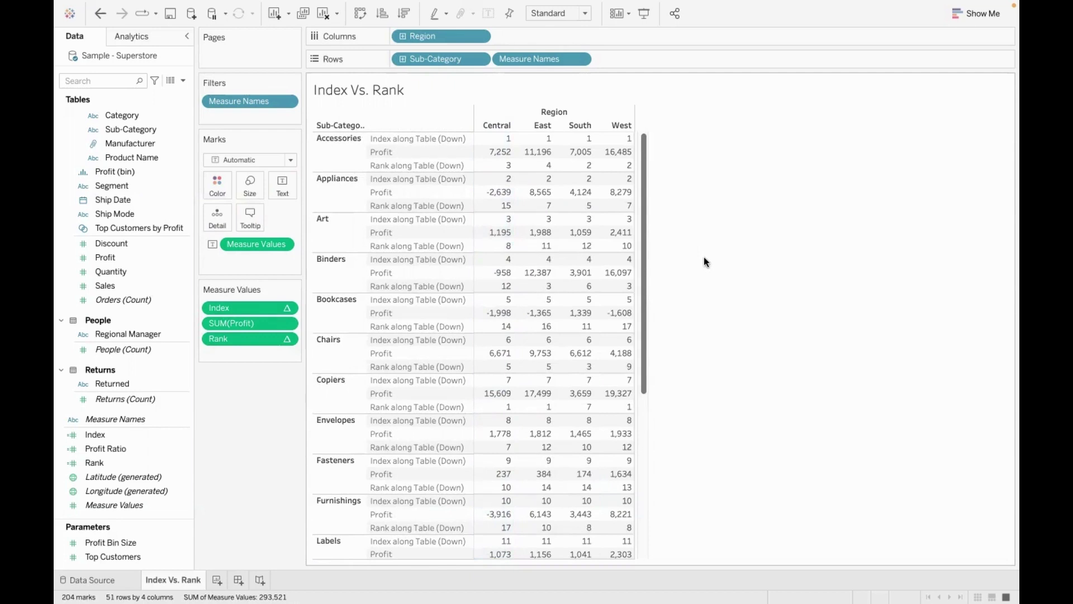
Step: On a new worksheet, place Order Date years broken into quarters across the columns
left_click(217, 581)
left_click(159, 285)
scroll(159, 279, "up", 4)
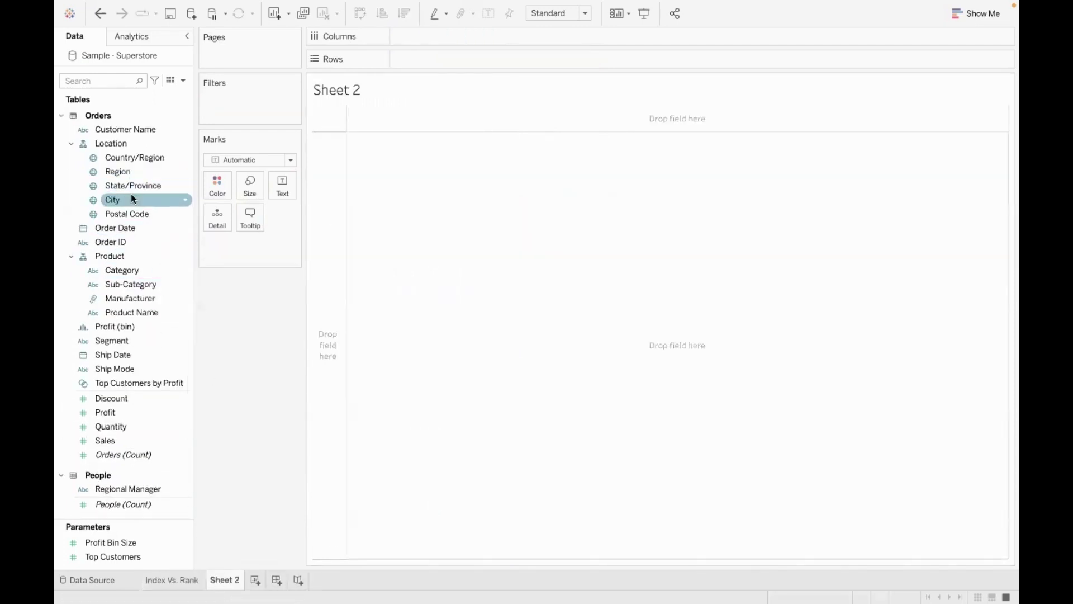
left_click_drag(109, 229, 412, 41)
left_click(402, 36)
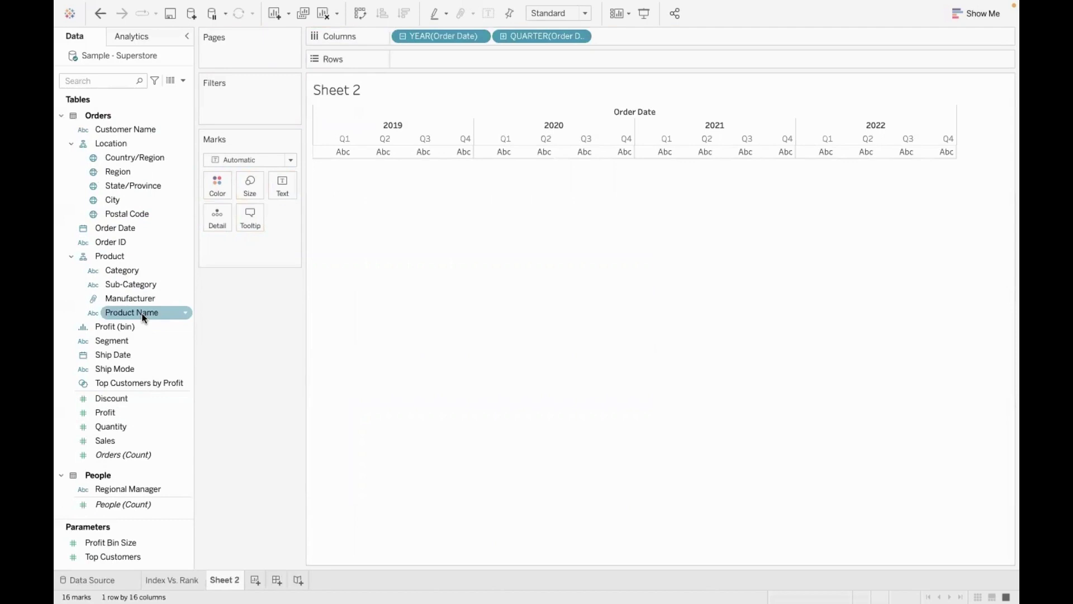
Step: Add Region then Category as rows and set the view fit to Entire View
left_click_drag(124, 270, 415, 61)
left_click(137, 171)
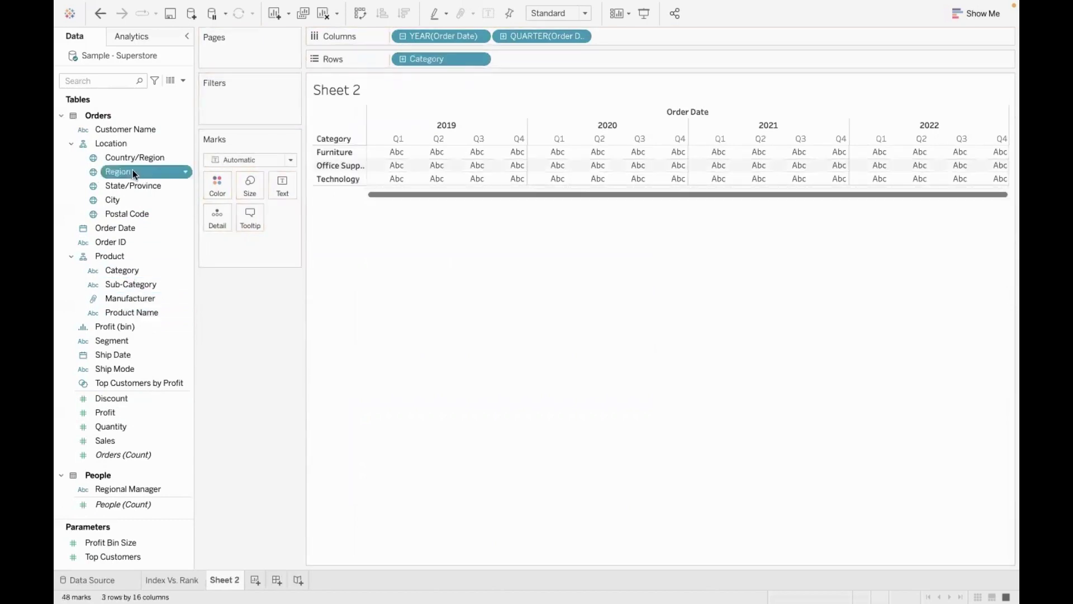
left_click_drag(151, 159, 403, 60)
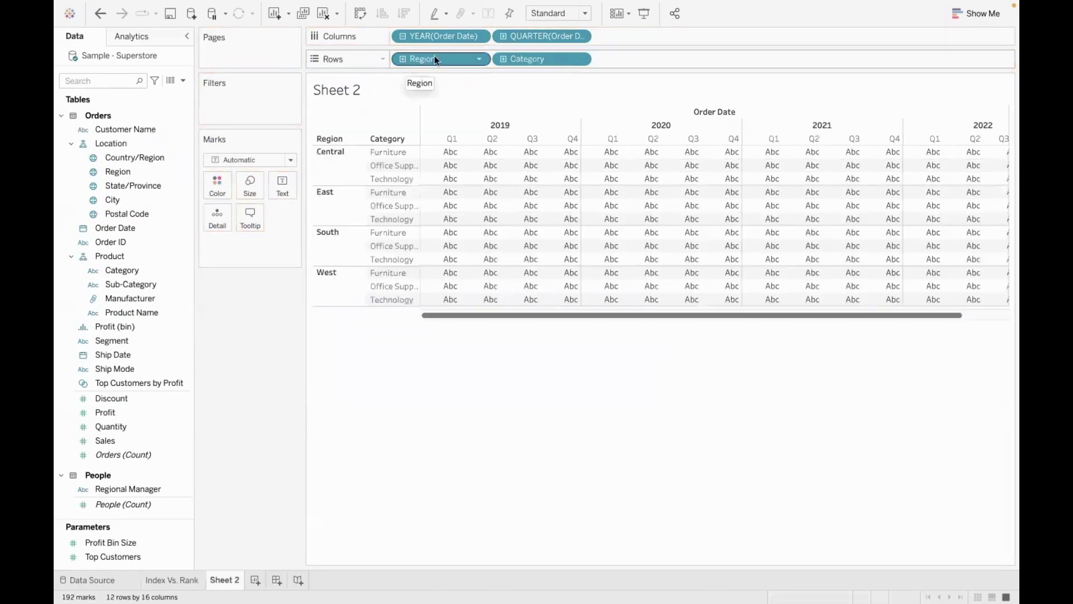
left_click(553, 18)
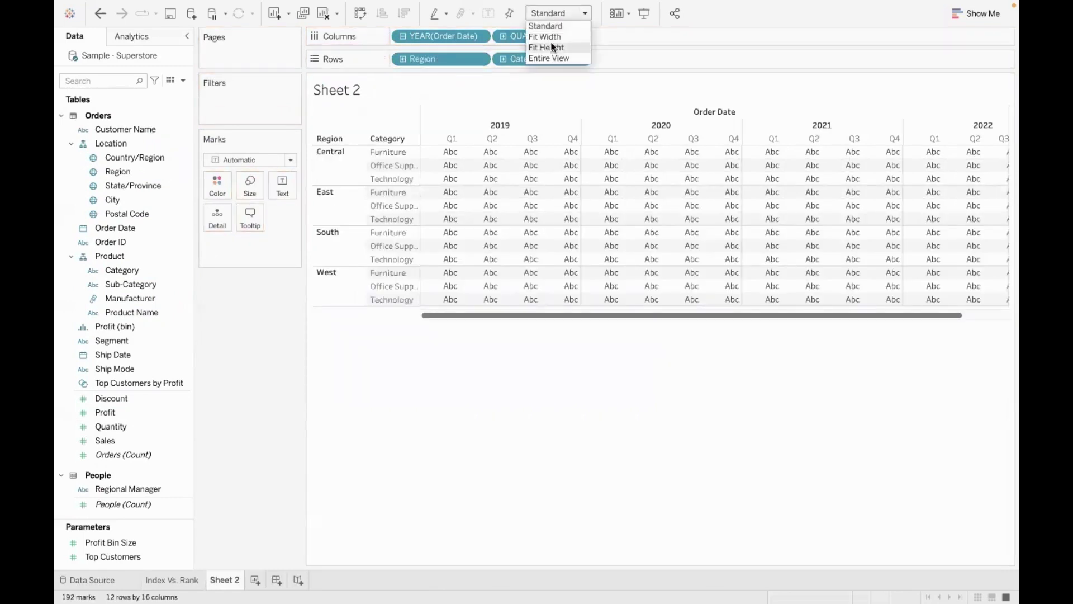
left_click(549, 58)
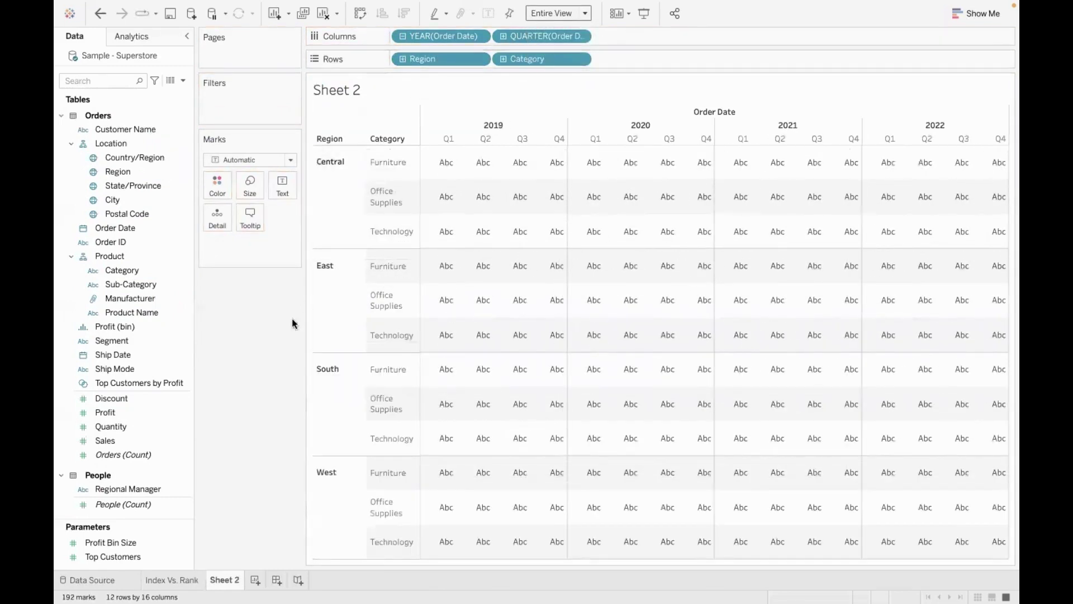
Step: Rename Sheet 2 to 'Quick Tip on Addressing / Compute Using'
double_click(226, 580)
type("Quick Tip on Ad")
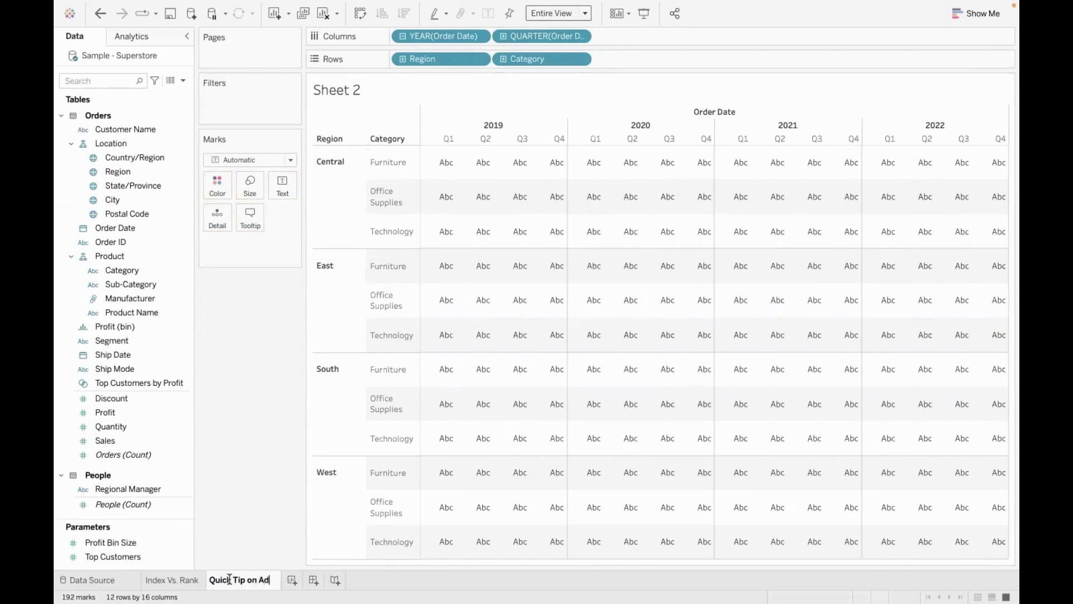
type("dressing ")
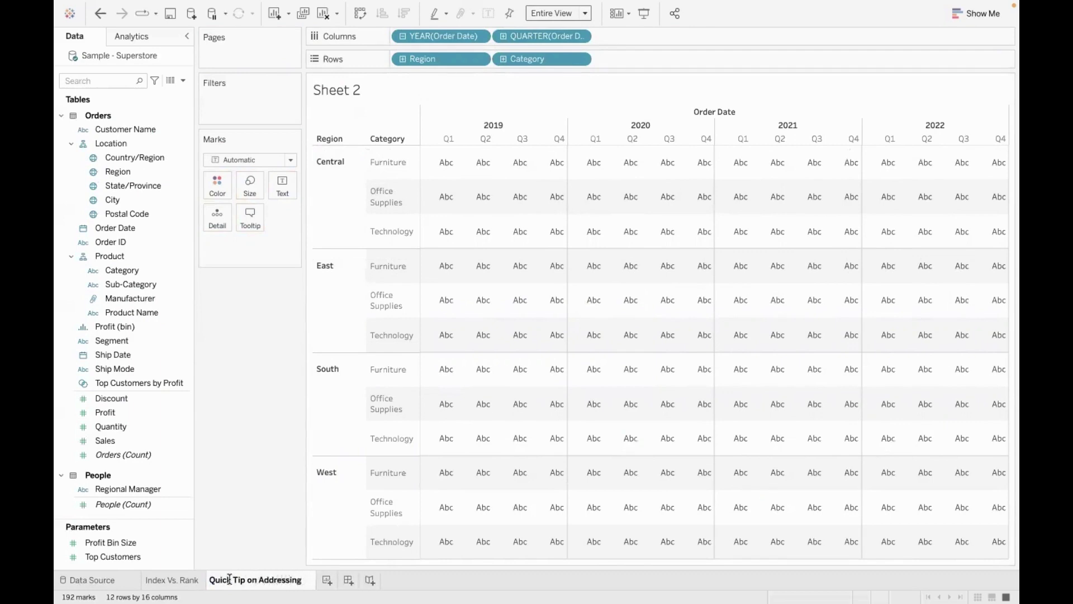
type("/ Compute U")
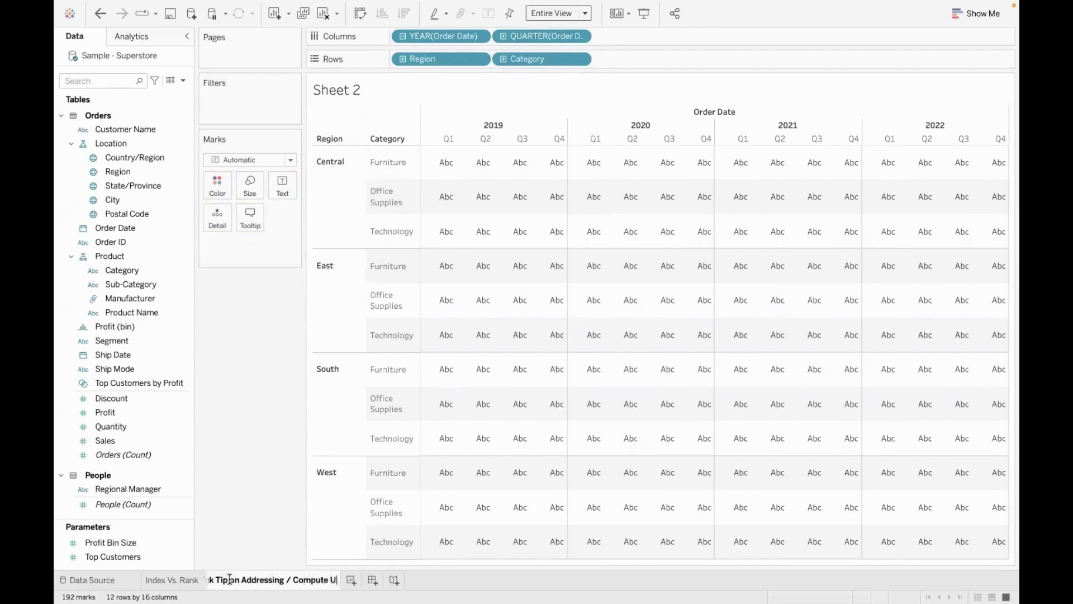
type("sing")
left_click(243, 433)
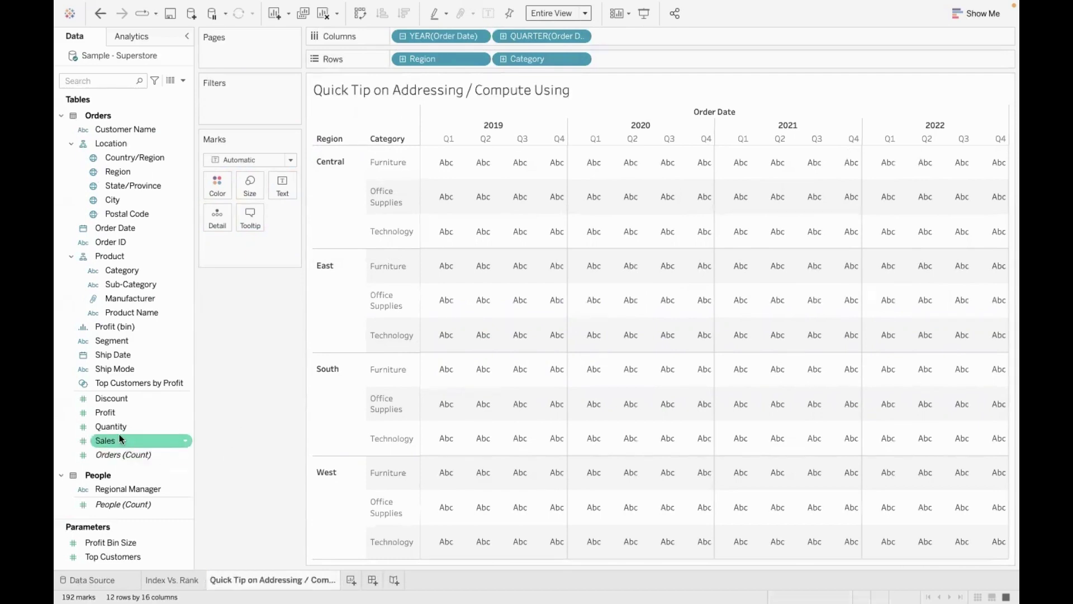
scroll(117, 435, "down", 3)
Step: Add Index as cell values and open its table calculation settings, showing Table (across)
left_click_drag(109, 437, 522, 242)
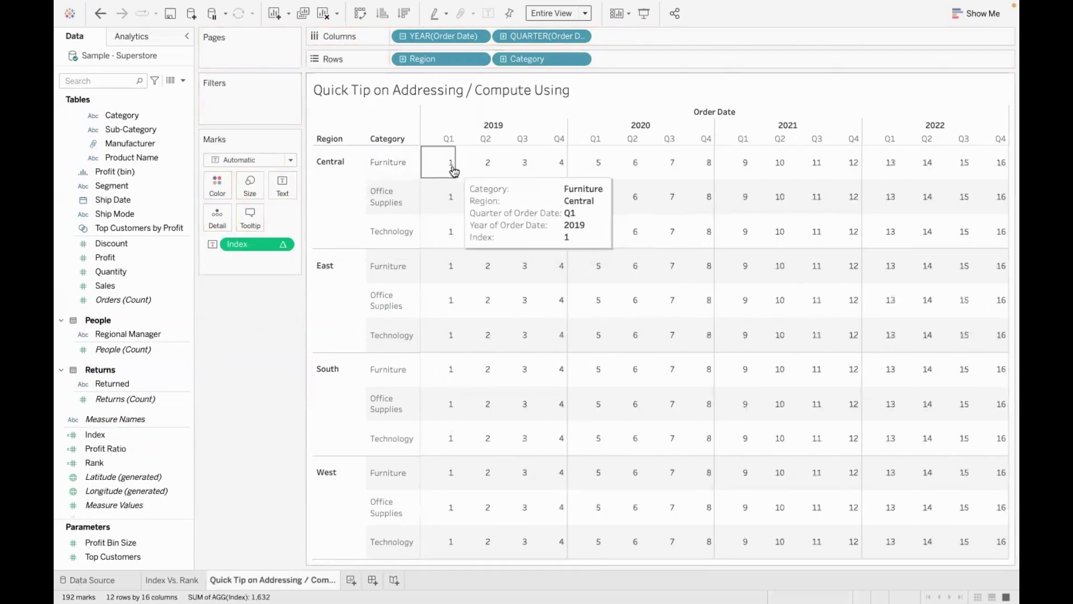
left_click(283, 246)
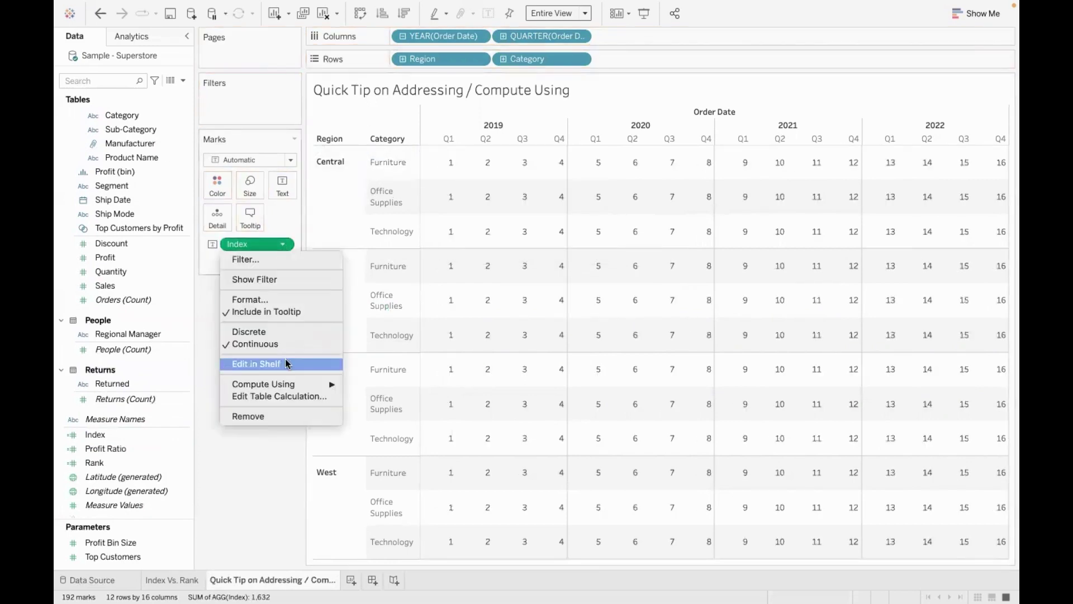
left_click(279, 396)
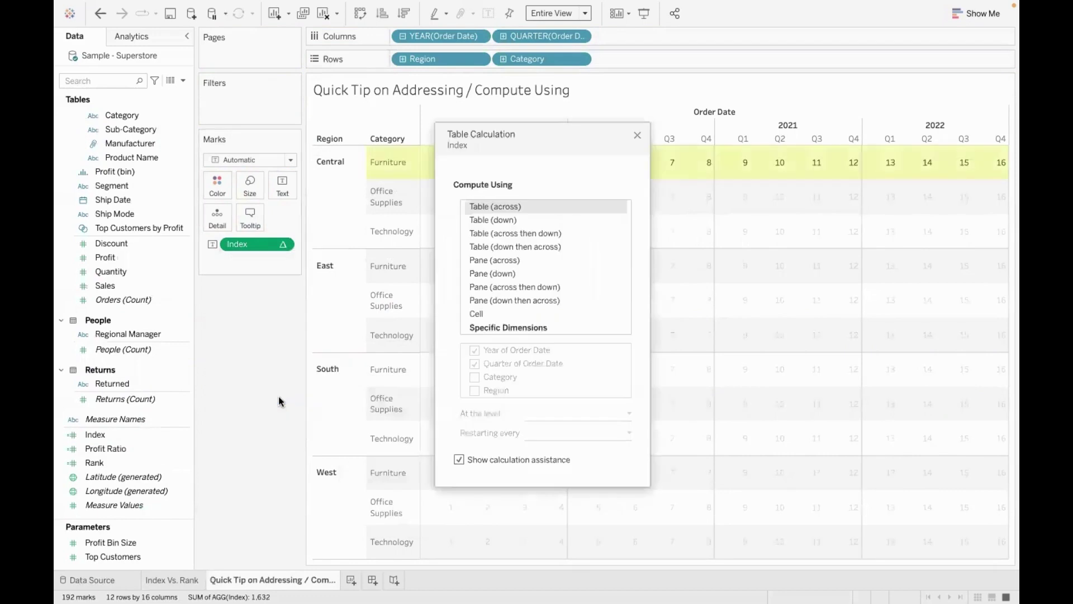
left_click_drag(523, 144, 858, 226)
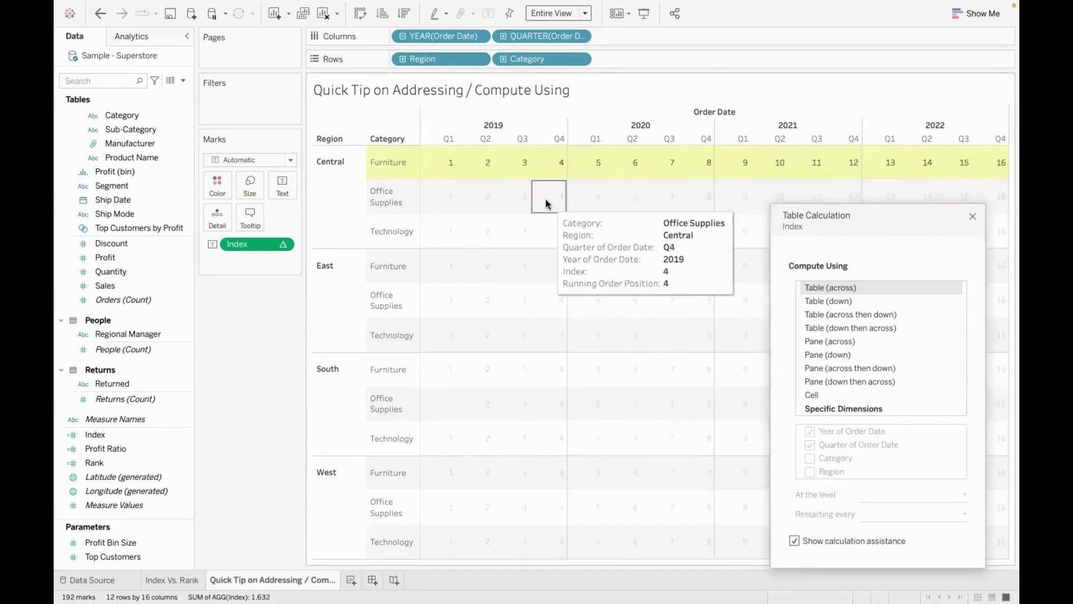
Step: Cycle the Index through Table (down), Table (across then down) and Table (down then across)
left_click(864, 299)
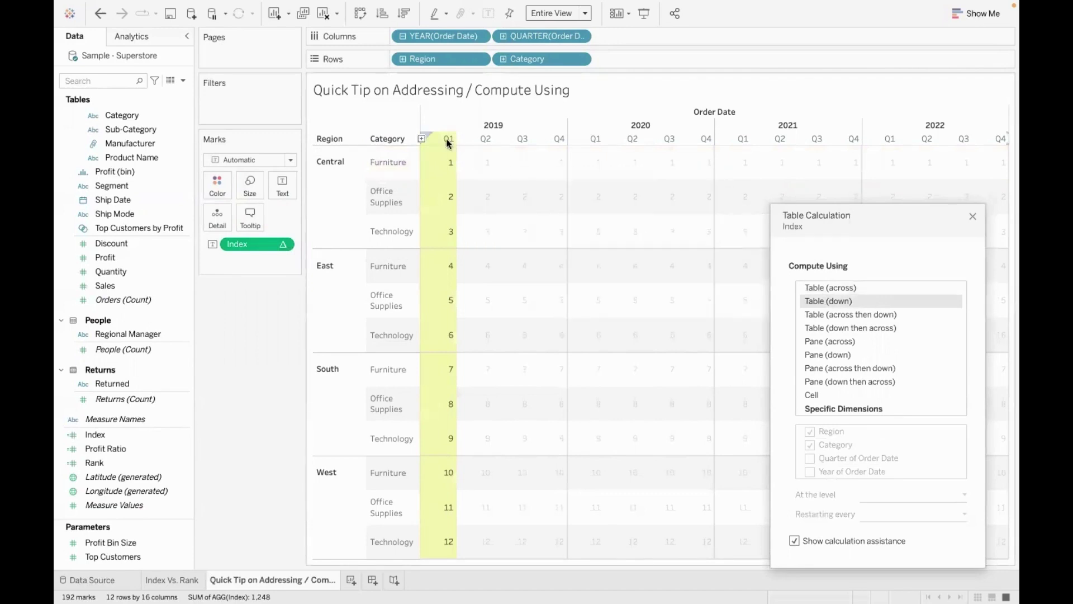
mouse_move(450, 291)
left_click(895, 314)
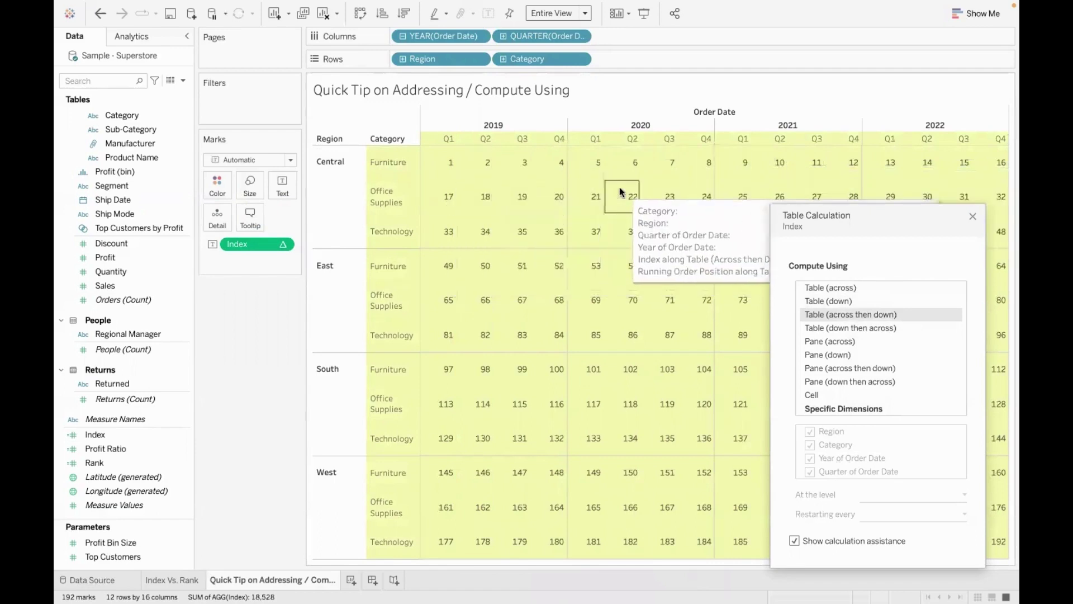
left_click(861, 329)
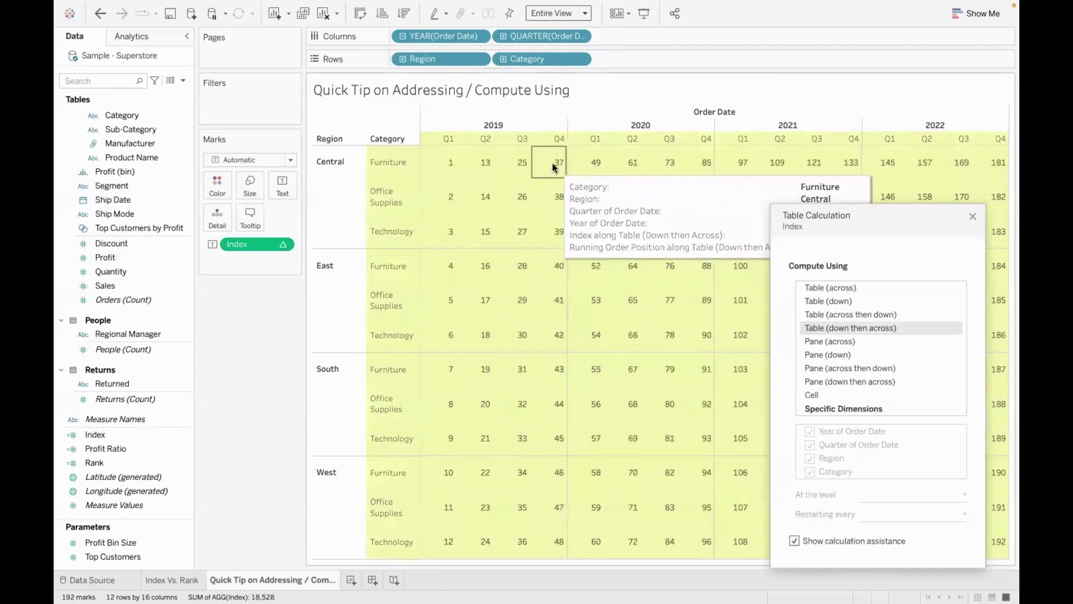
Step: Try Pane (across), Pane (down) and Pane (across then down), ending on Pane (down then across)
left_click(855, 340)
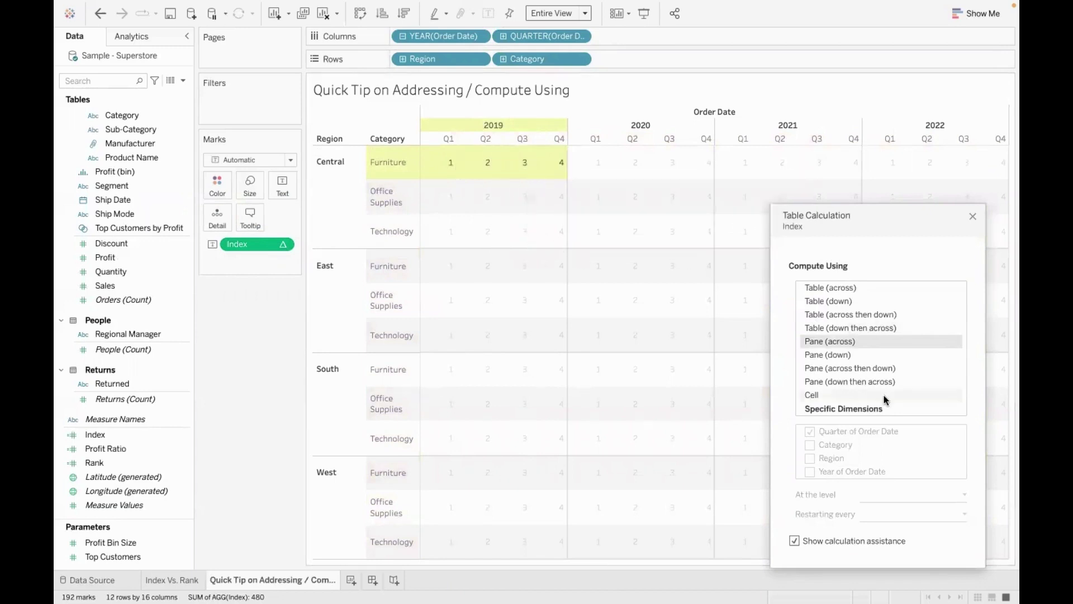
left_click(889, 354)
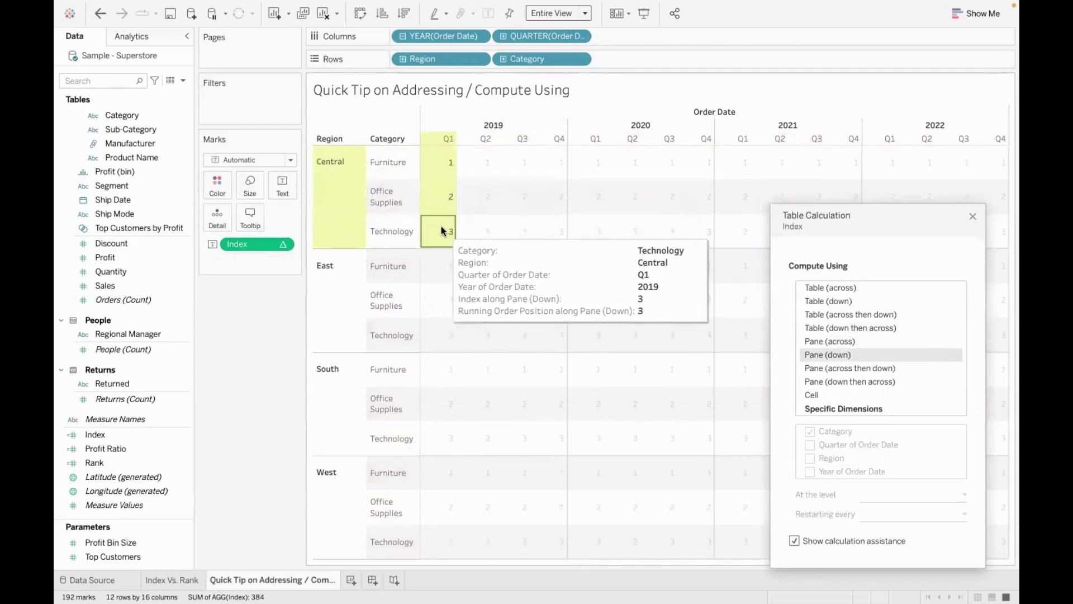
left_click(336, 270)
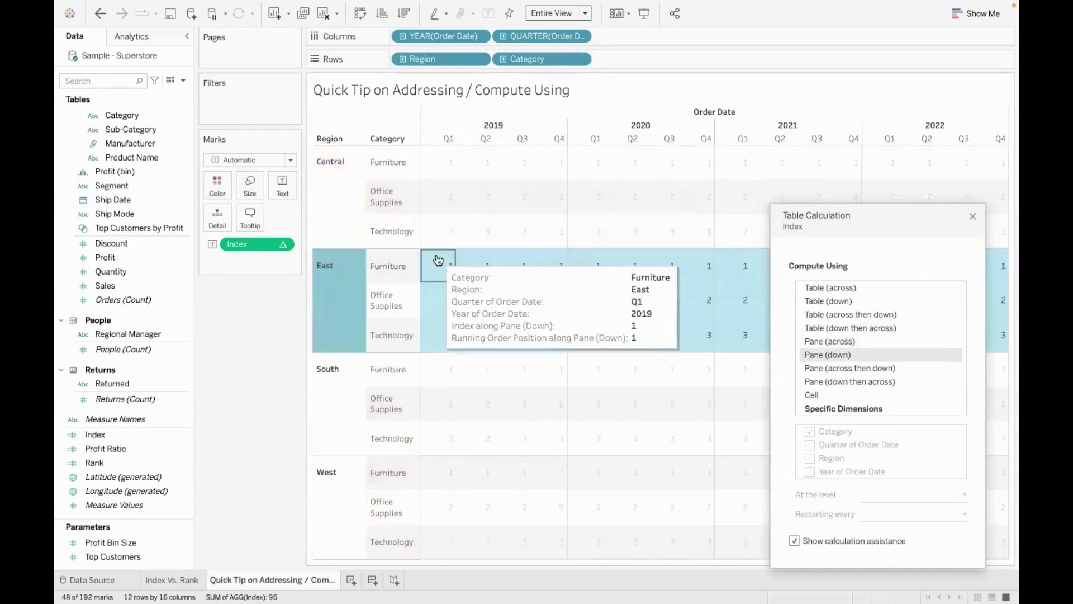
left_click(253, 348)
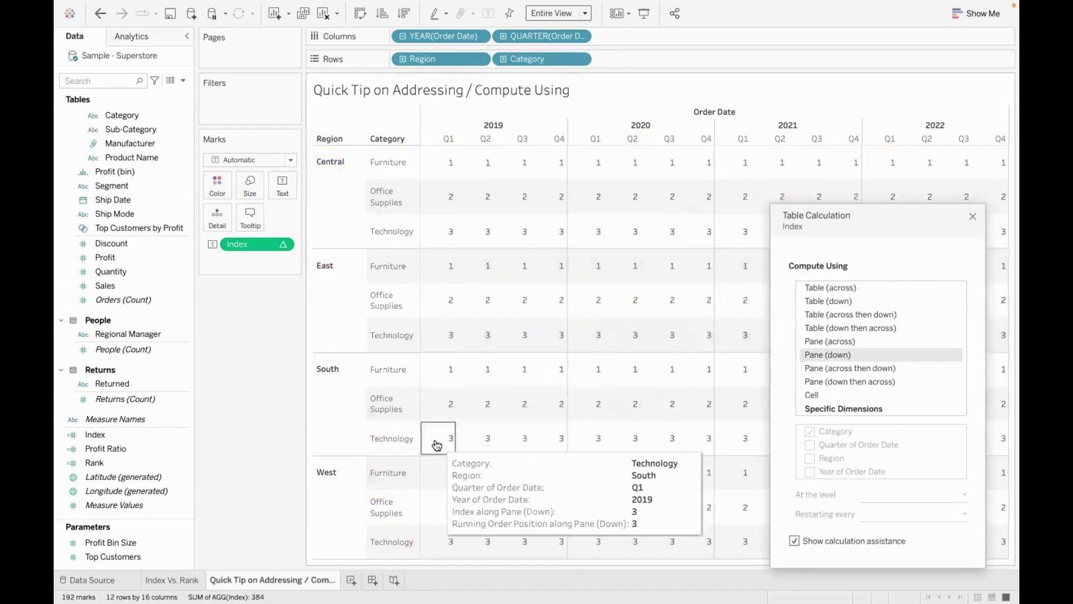
left_click(857, 370)
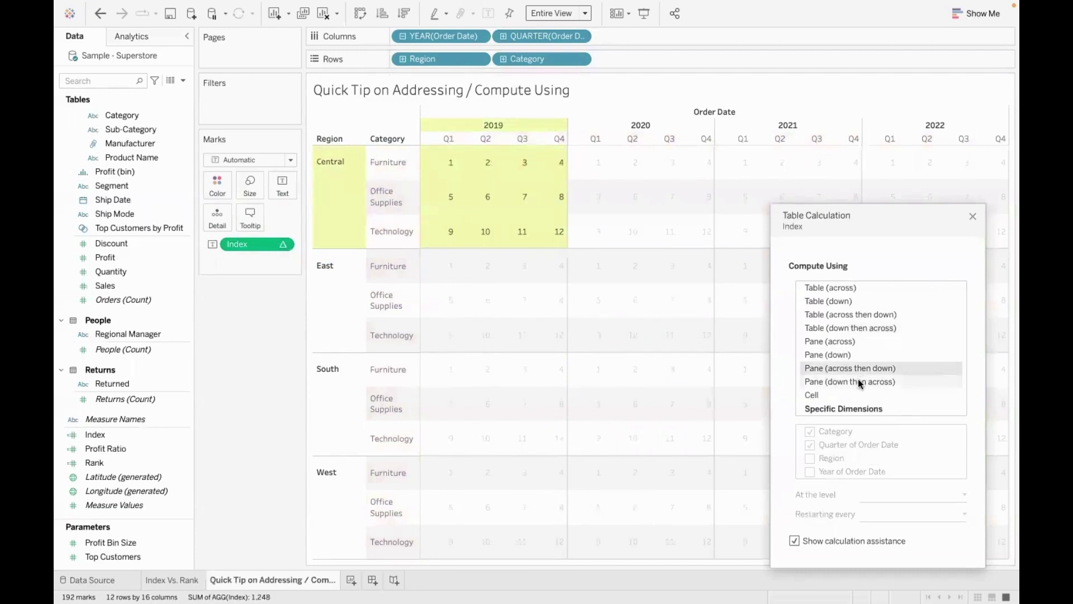
left_click(858, 380)
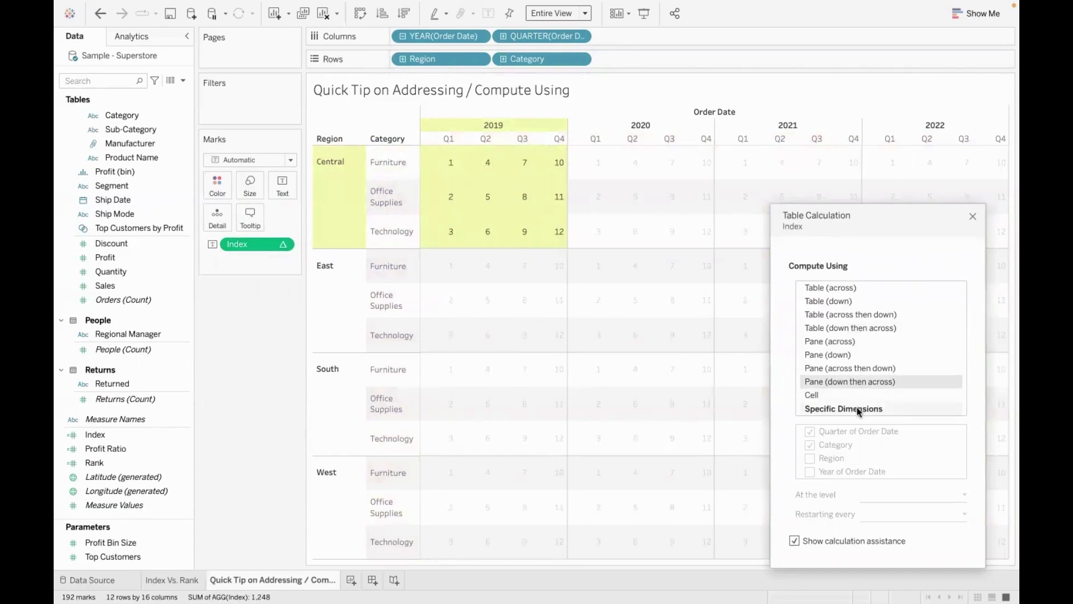
Step: Compute the Index by Specific Dimensions with only Year of Order Date ticked, numbering years 1–4
left_click(859, 409)
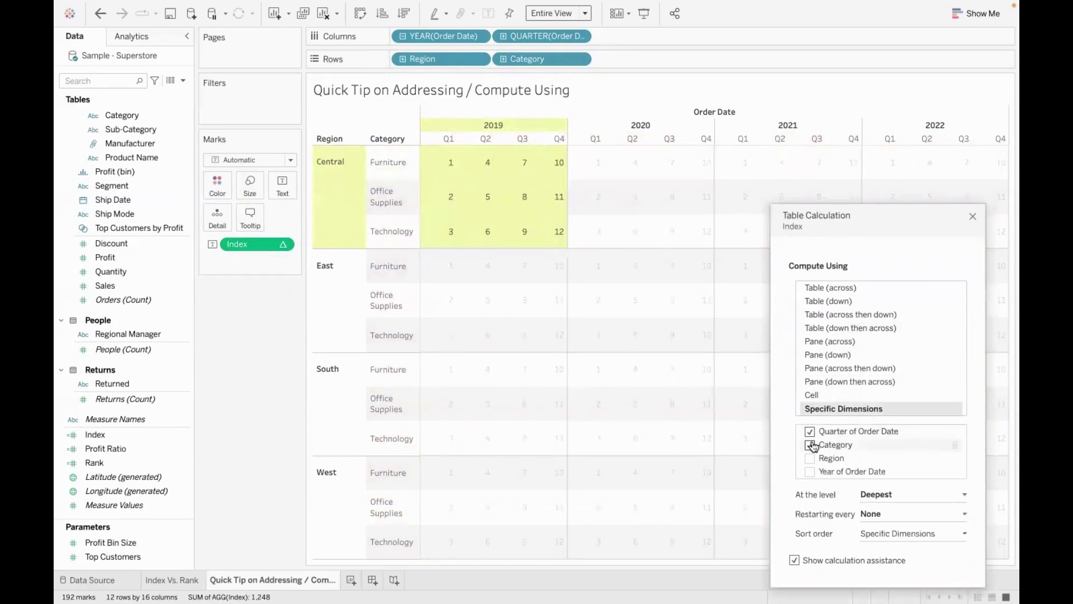
left_click(810, 471)
left_click(811, 446)
left_click(813, 434)
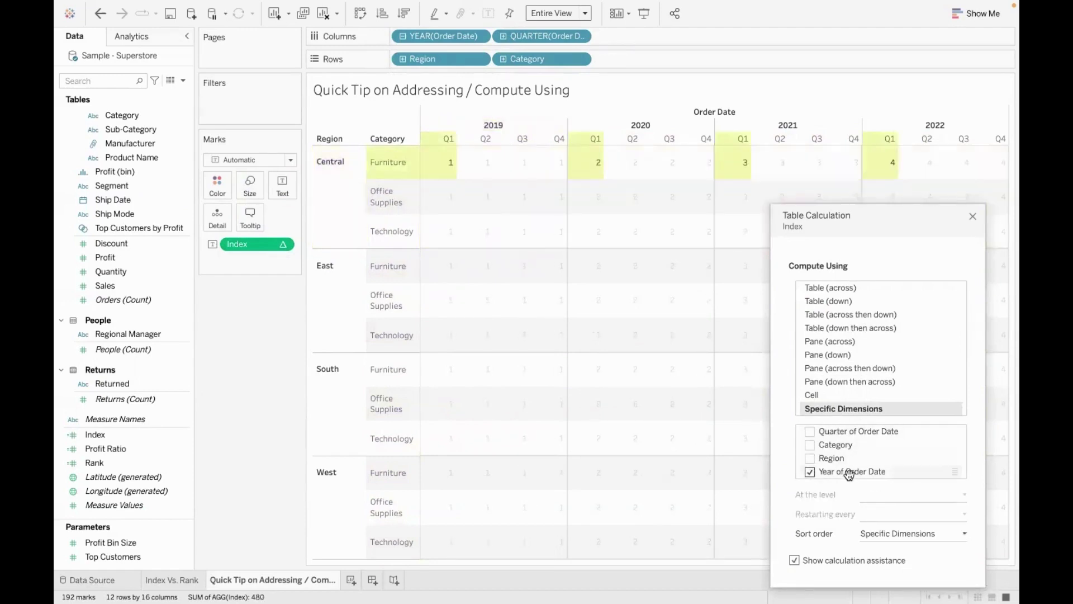
mouse_move(439, 161)
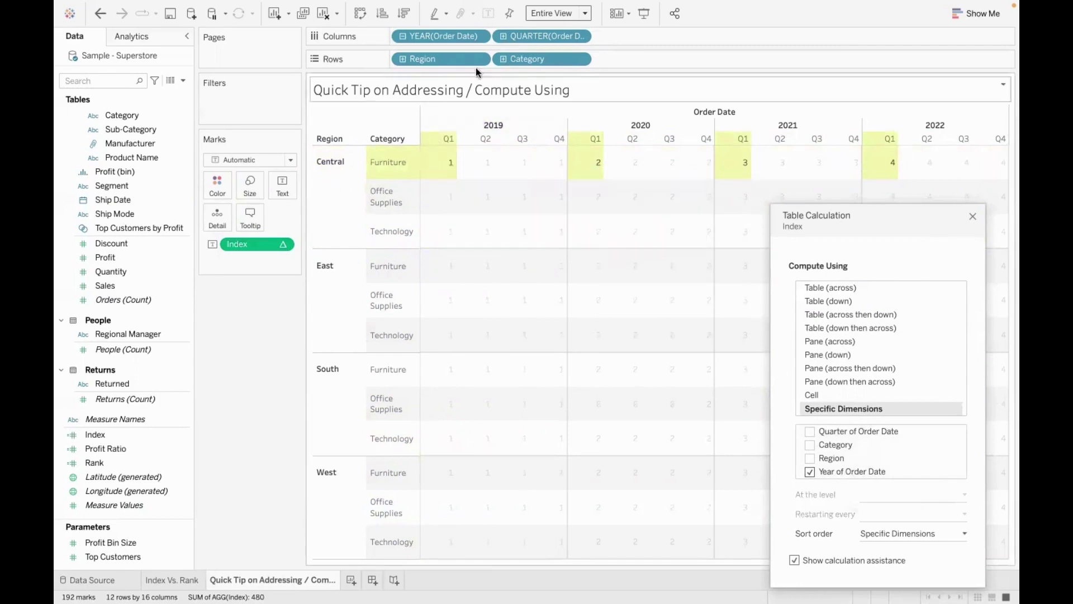
mouse_move(587, 157)
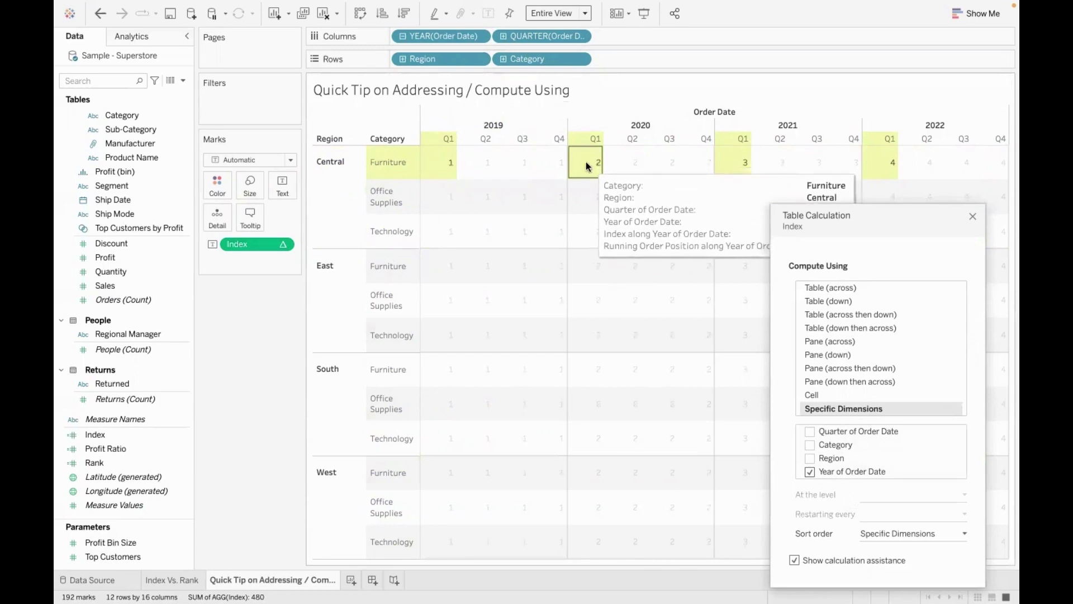
mouse_move(733, 167)
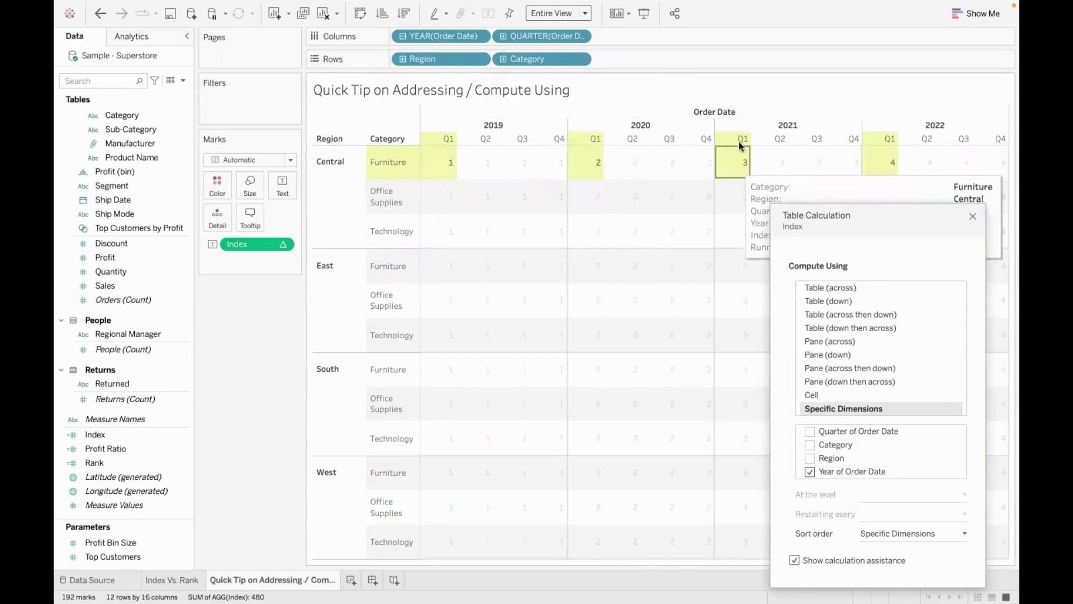
mouse_move(880, 179)
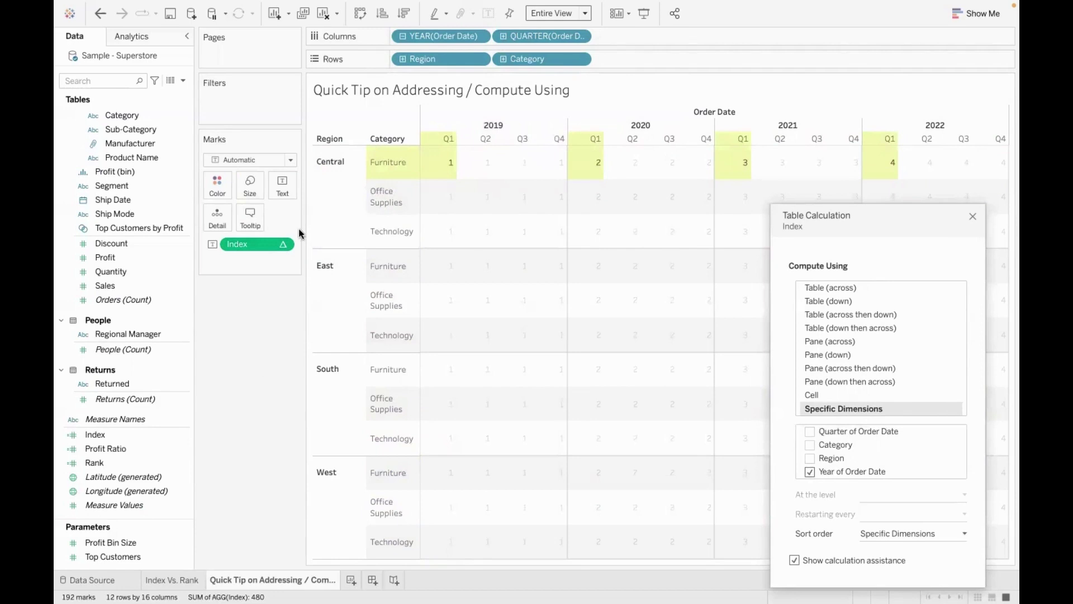
Step: On a new worksheet, put Order Date on Columns, expanded to quarters, and Sub-Category on Rows
left_click(352, 579)
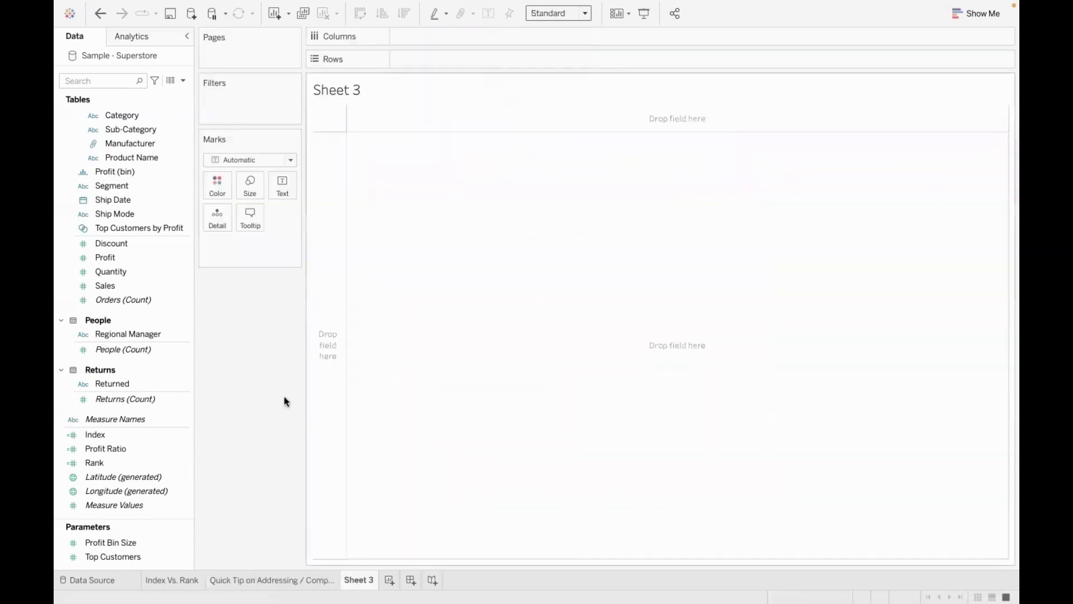
scroll(124, 210, "up", 4)
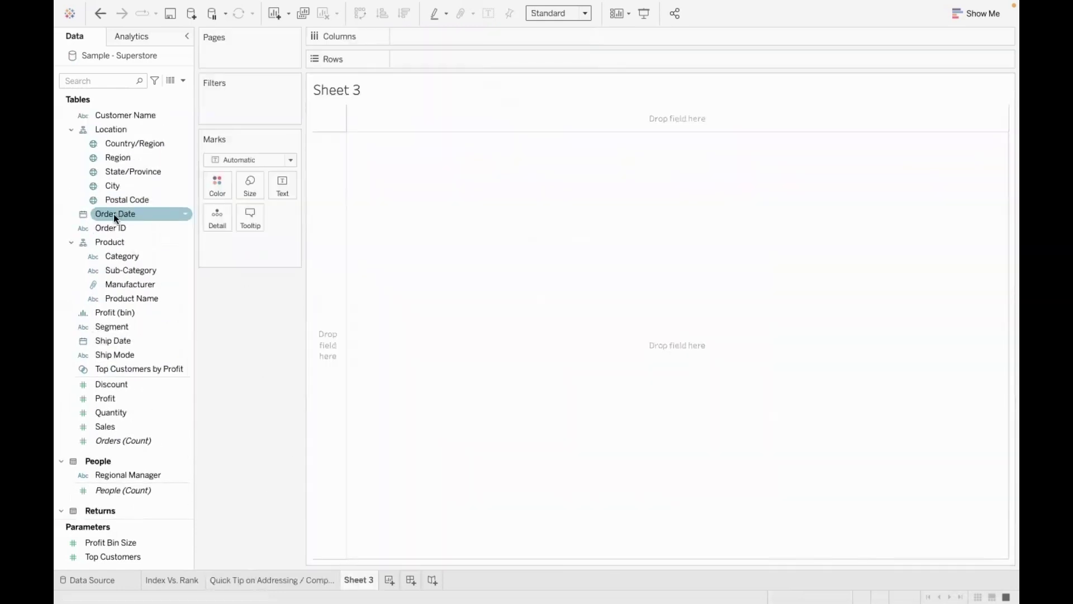
left_click_drag(114, 213, 413, 37)
left_click(402, 36)
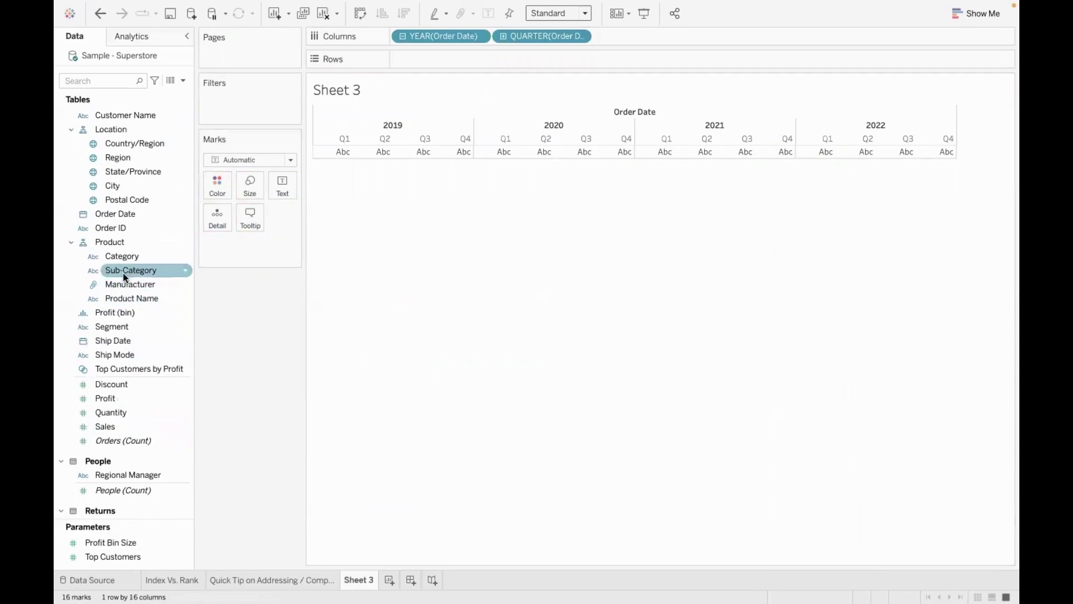
left_click_drag(124, 272, 417, 65)
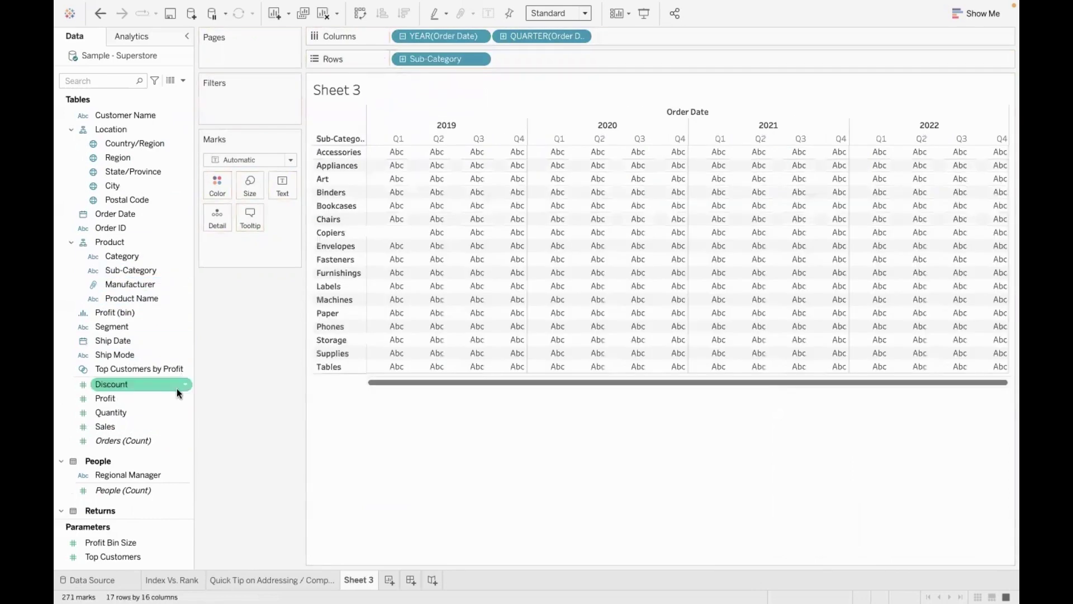
Step: Collapse Order Date back to years and show SUM(Sales) as the only measure, removing Profit
left_click_drag(162, 398, 464, 230)
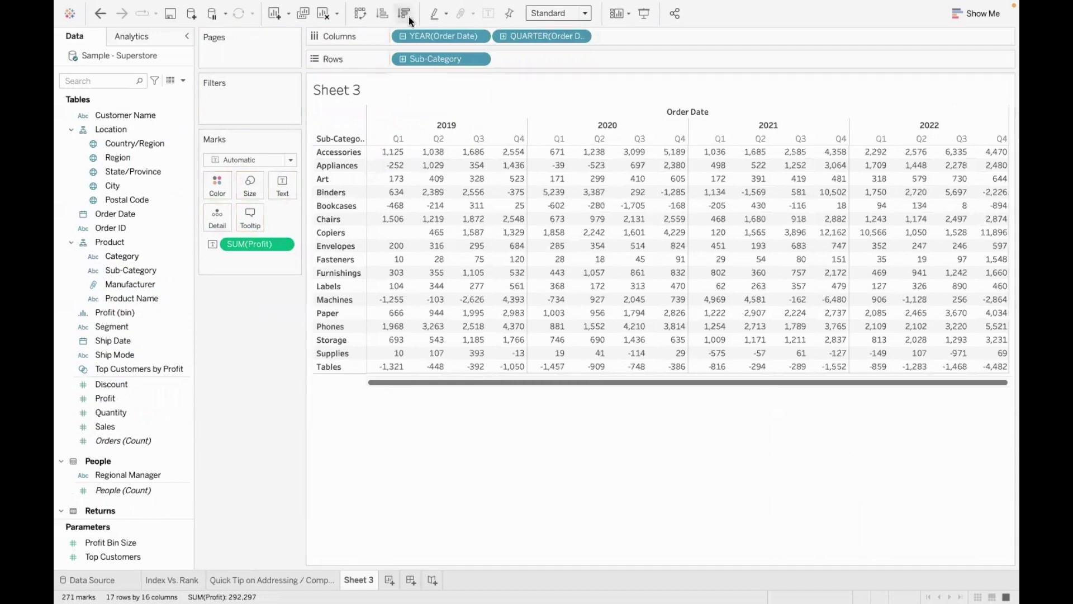
left_click(402, 37)
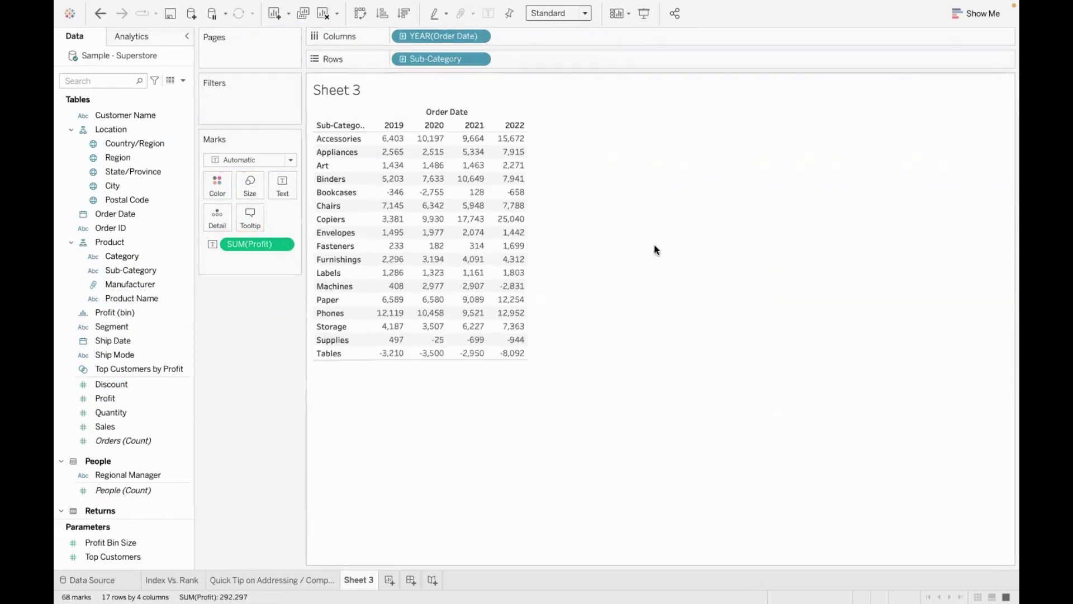
left_click_drag(119, 424, 282, 190)
left_click_drag(257, 244, 253, 351)
mouse_move(503, 143)
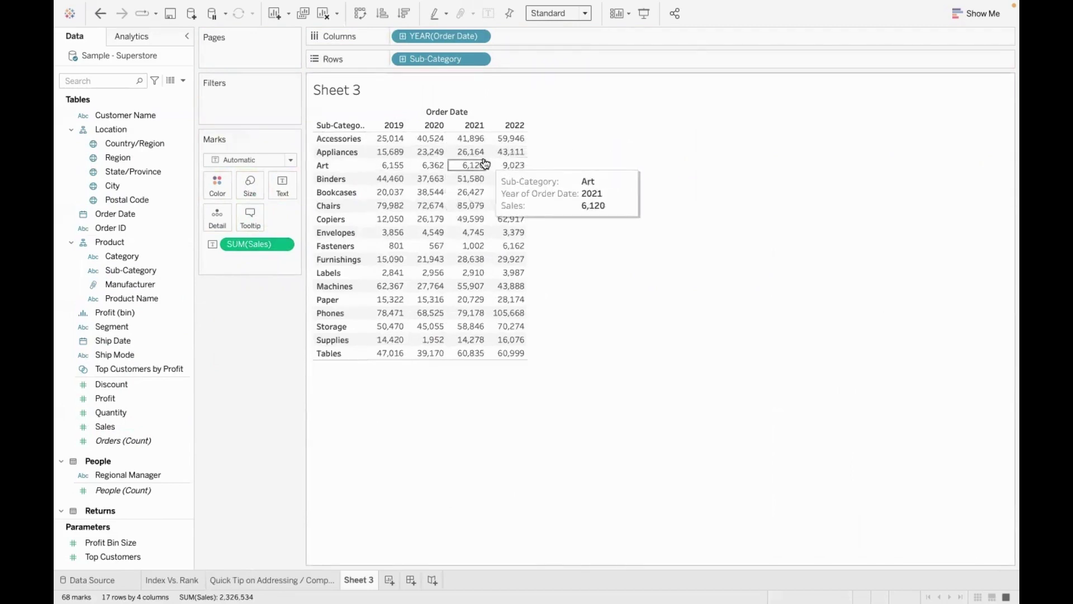
Step: Apply the Year Over Year Growth quick table calculation to SUM(Sales)
left_click(284, 245)
mouse_move(298, 453)
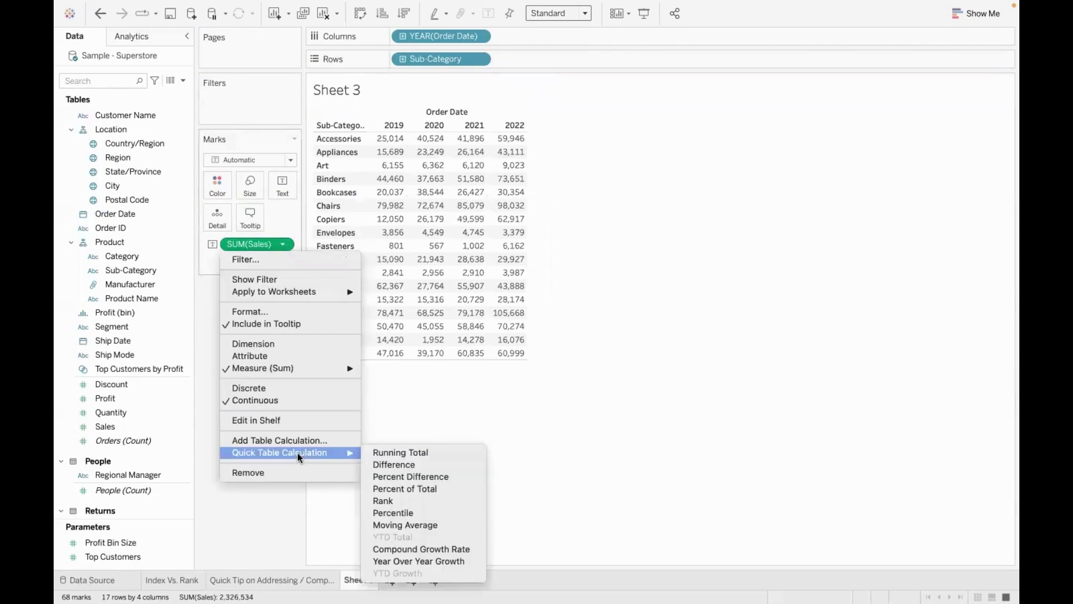
left_click(468, 559)
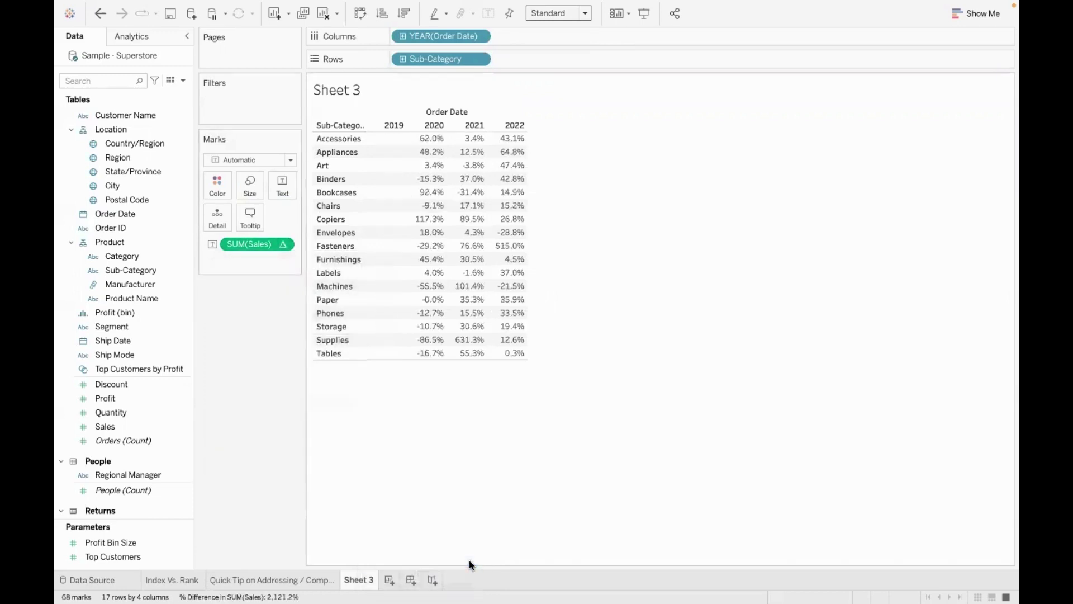
Step: Add Sales to the view again so raw Sales sits below each % Difference row
left_click_drag(136, 427, 428, 236)
mouse_move(499, 158)
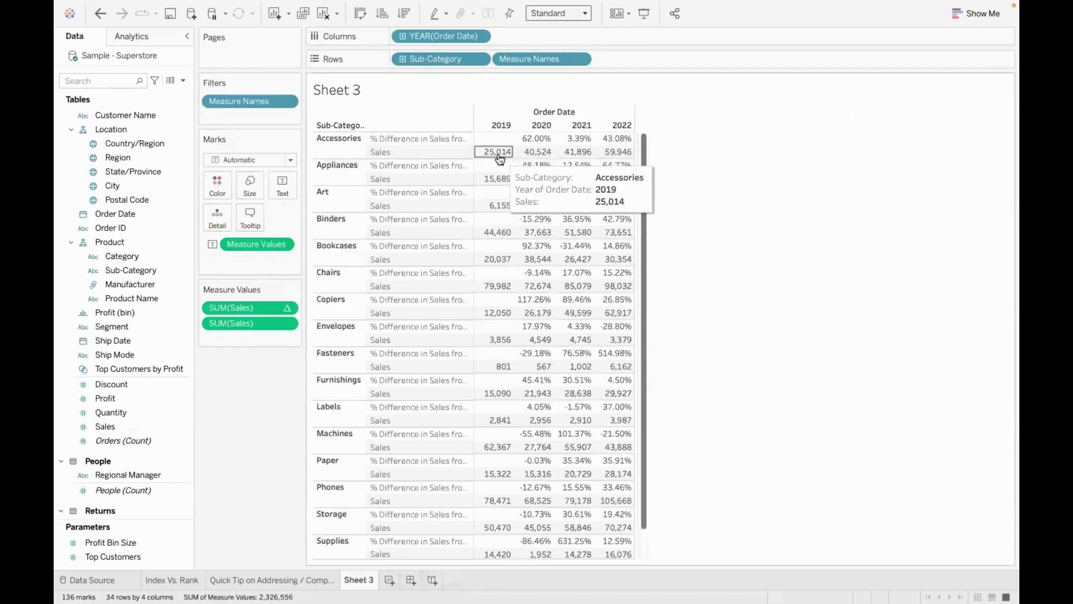
mouse_move(616, 157)
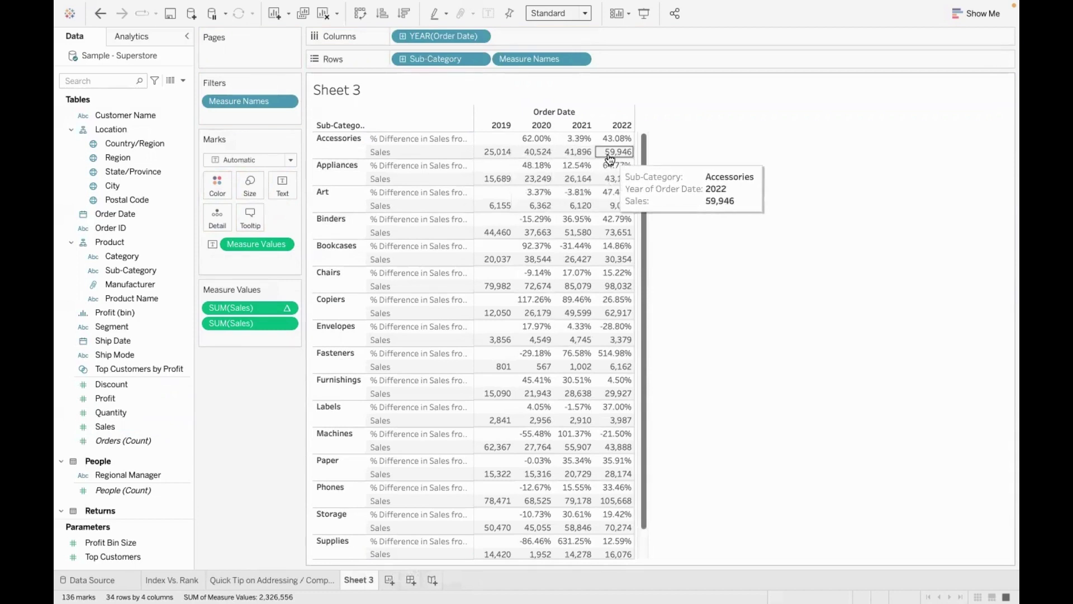
mouse_move(583, 162)
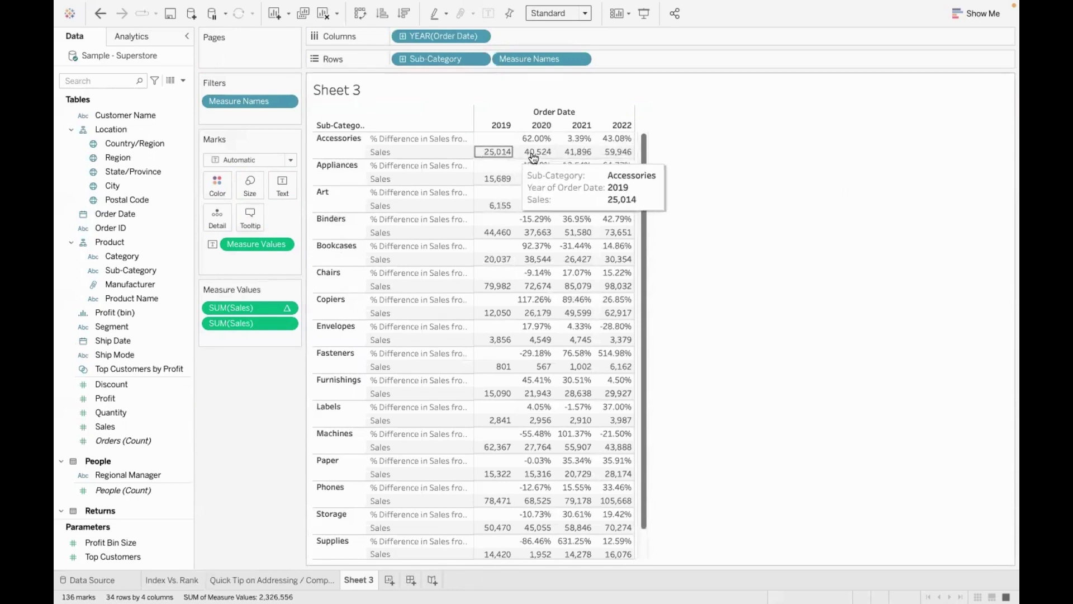
mouse_move(538, 145)
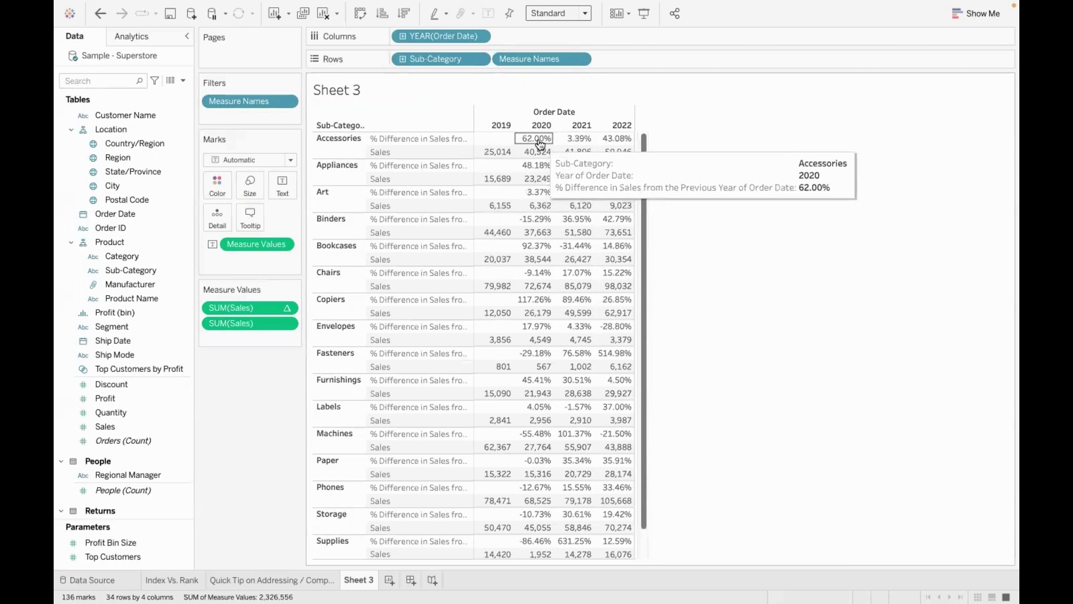
left_click(426, 152)
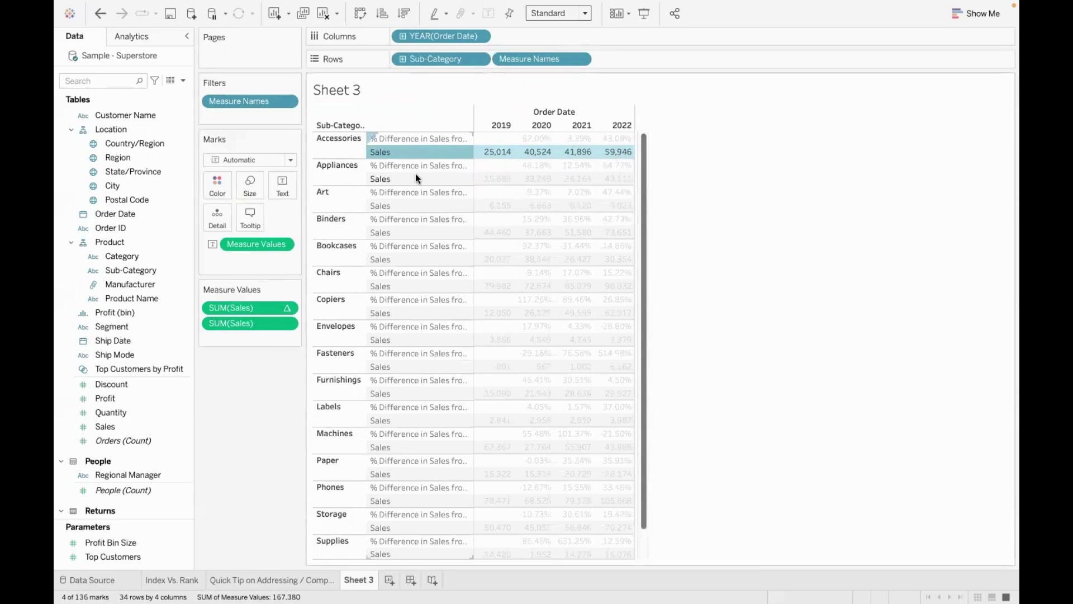
left_click(737, 317)
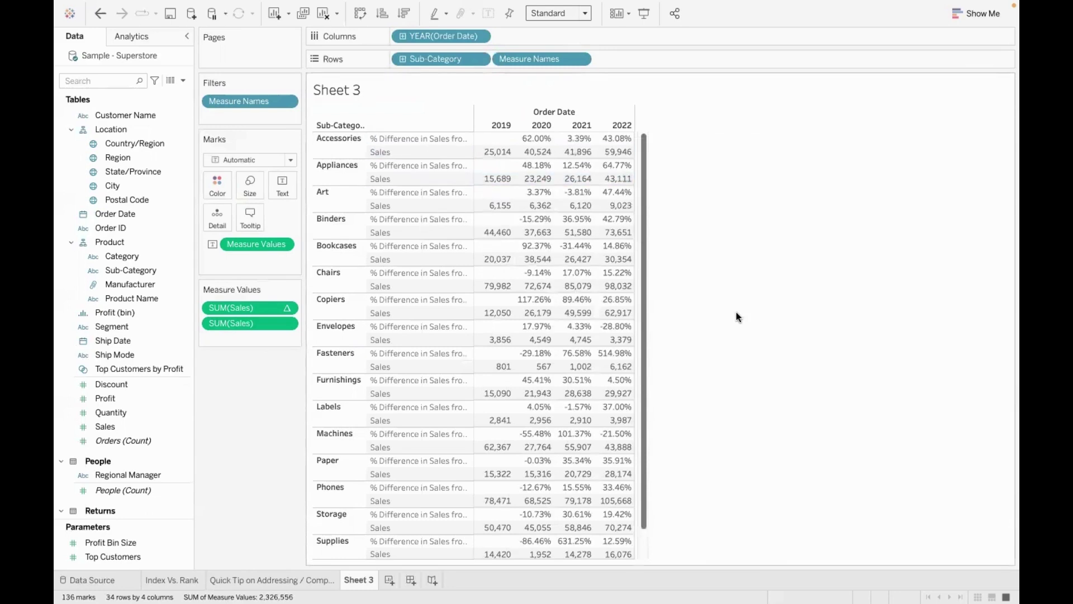
left_click(284, 307)
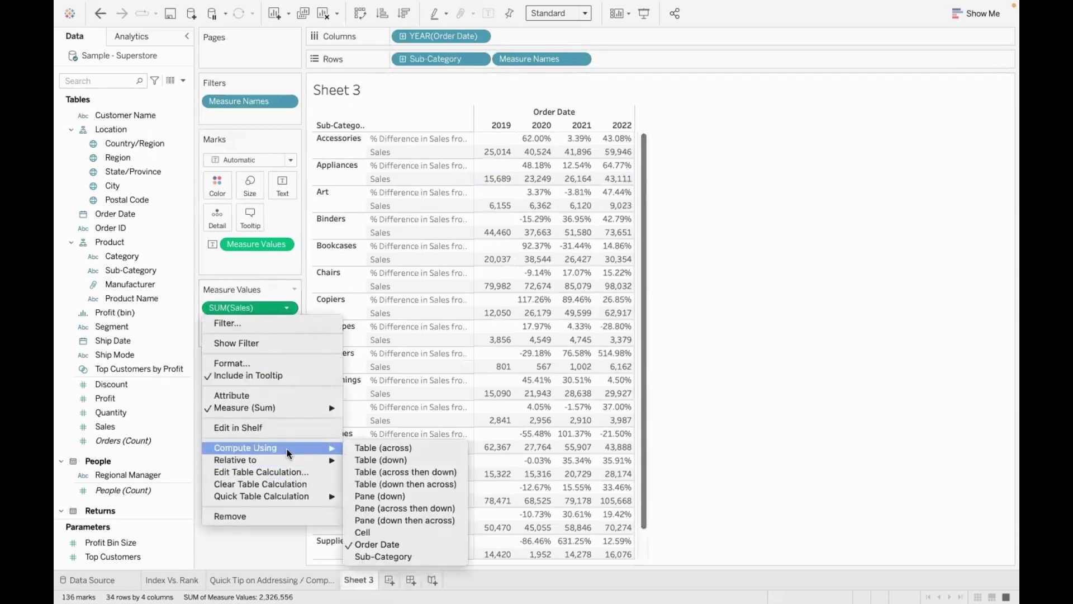
left_click(400, 460)
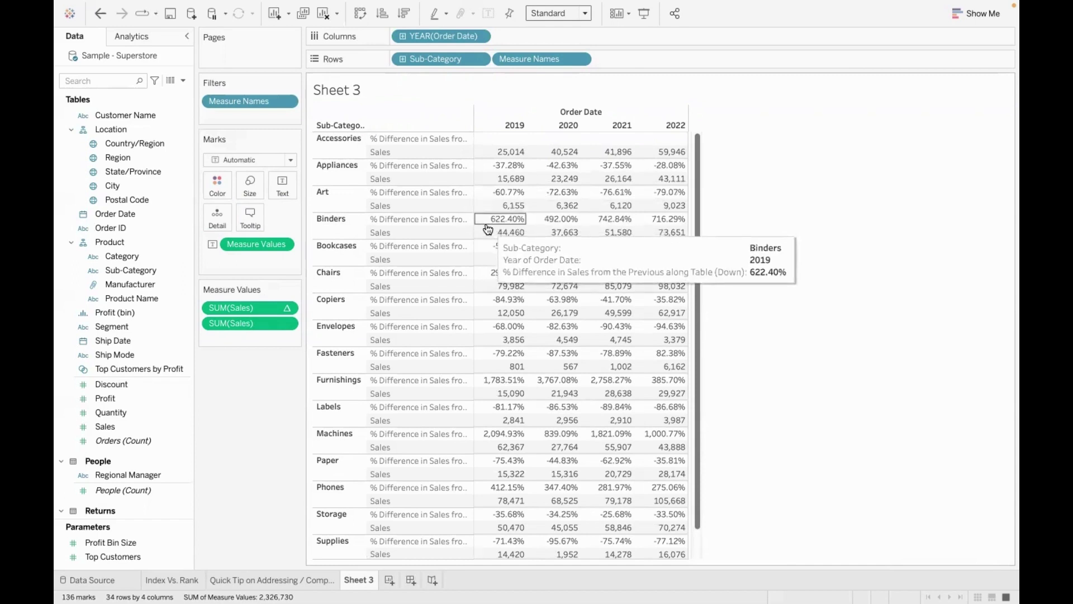
left_click(287, 307)
mouse_move(285, 442)
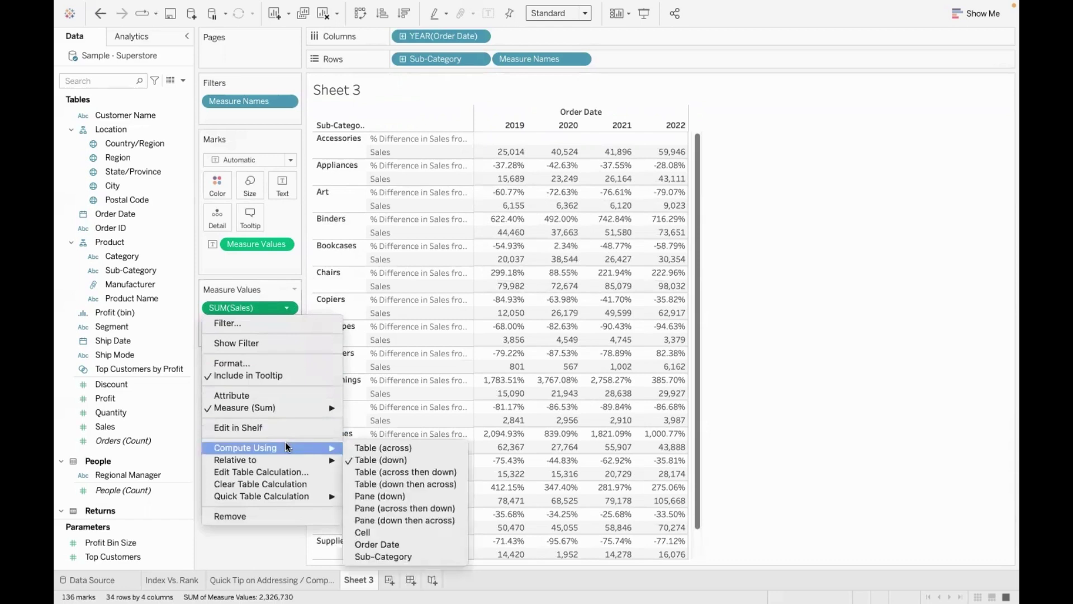
left_click(416, 447)
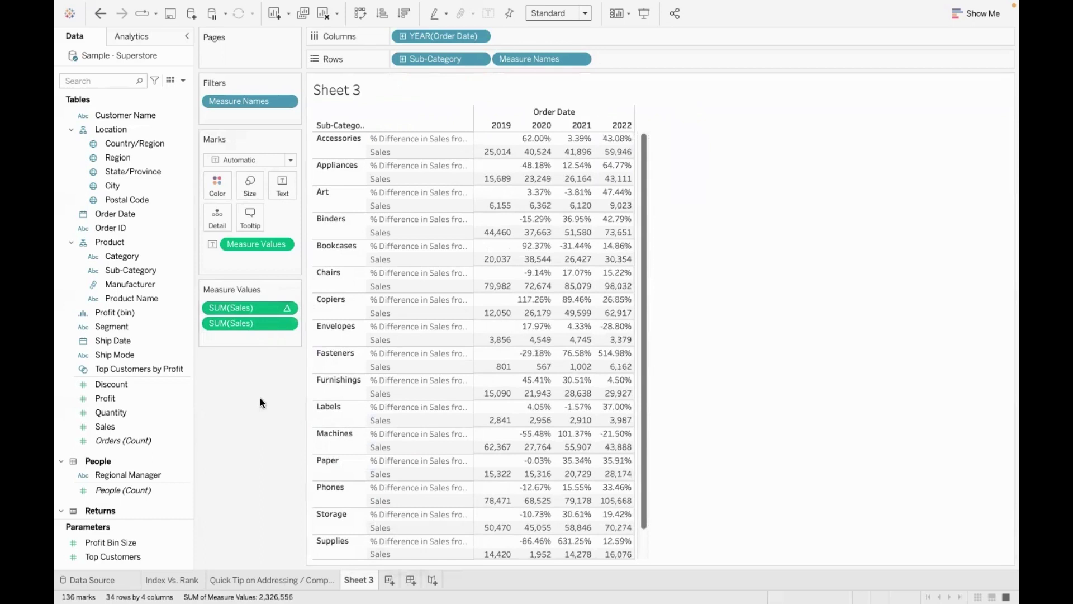
Step: Drill YEAR(Order Date) down to quarters Q1–Q4 using the + on the Columns pill
left_click(402, 37)
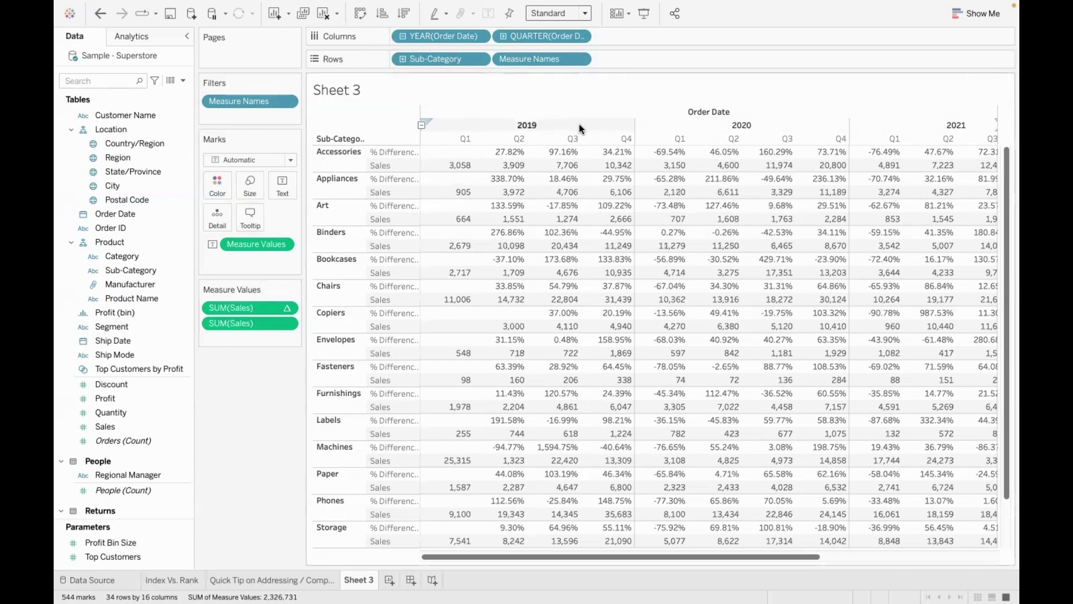
Step: Set the % Difference Compute Using to Pane (across) so growth restarts each year
left_click(284, 307)
mouse_move(284, 447)
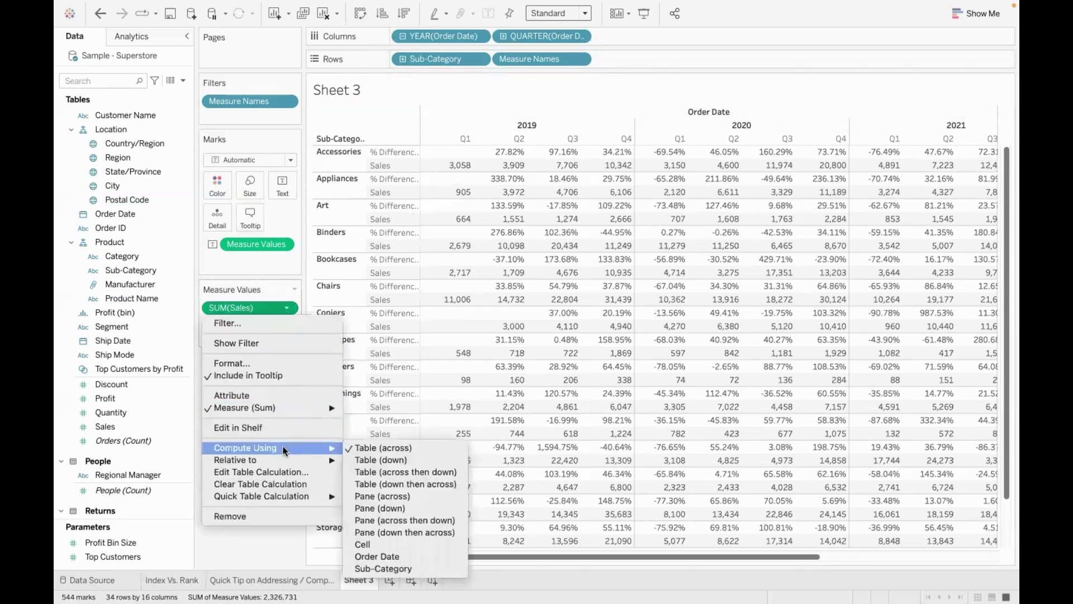
left_click(411, 495)
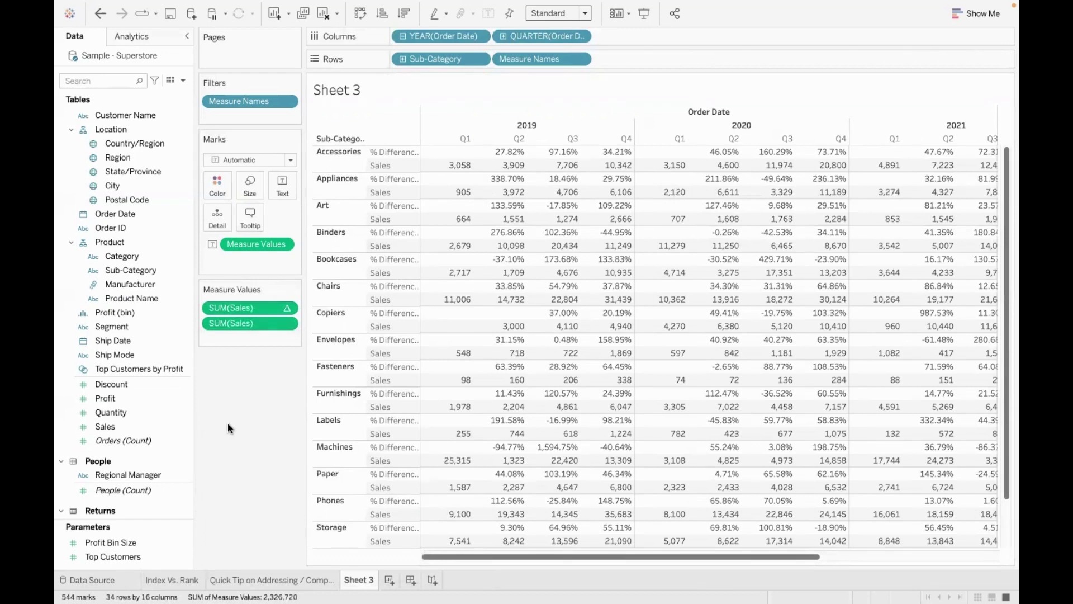
left_click(670, 167)
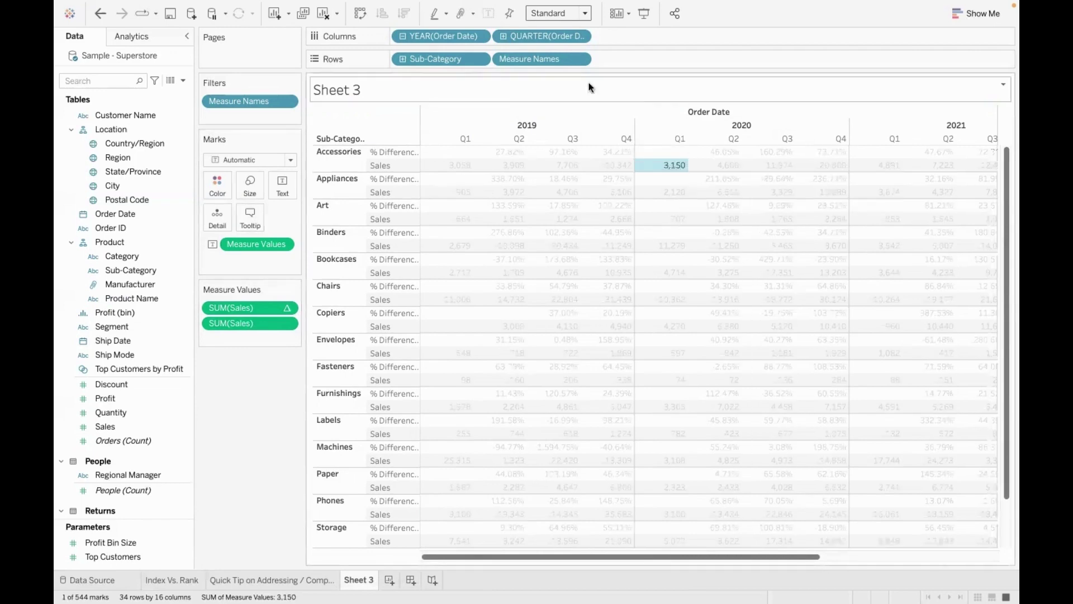
left_click(455, 167, "ctrl")
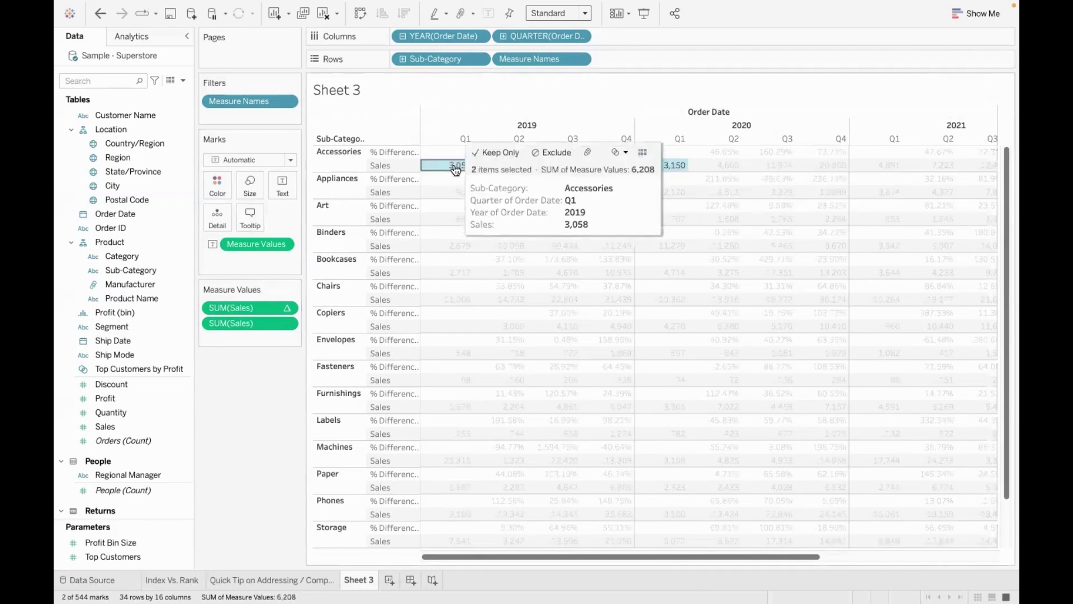
left_click(888, 167)
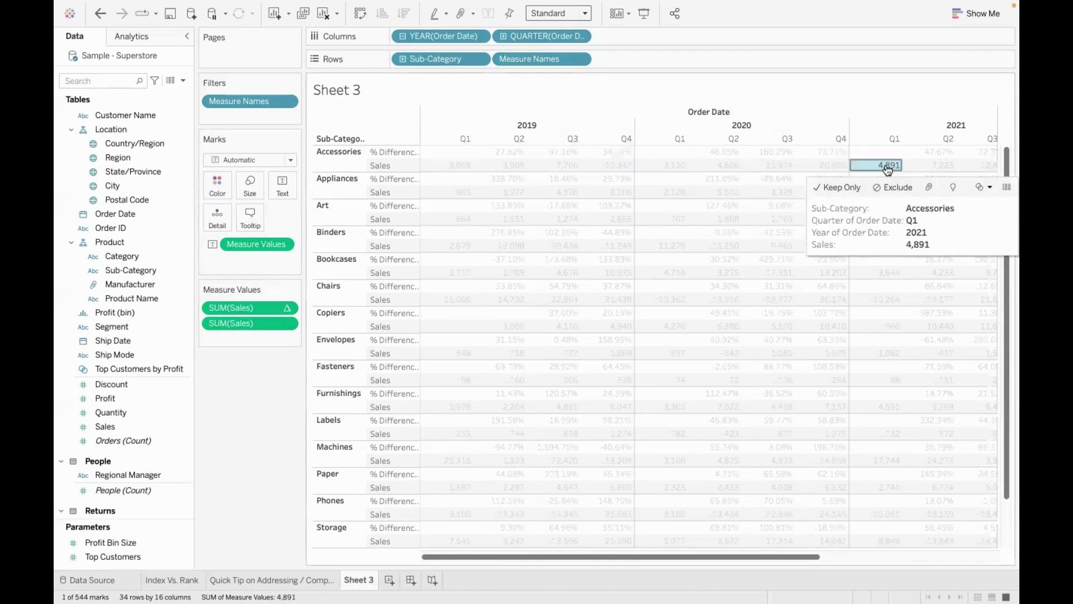
left_click(658, 167, "ctrl")
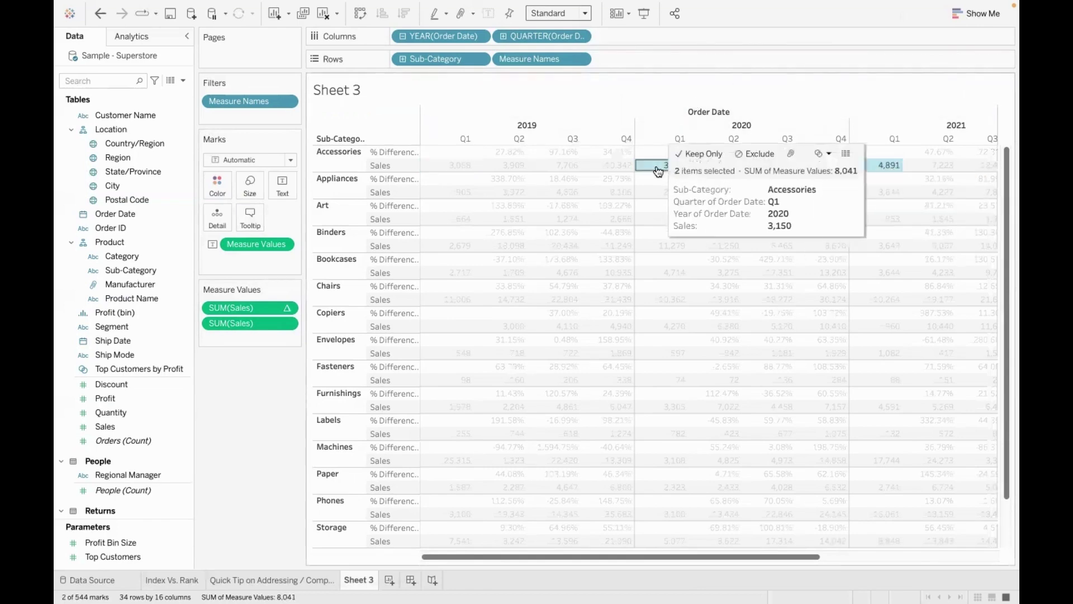
left_click(713, 119)
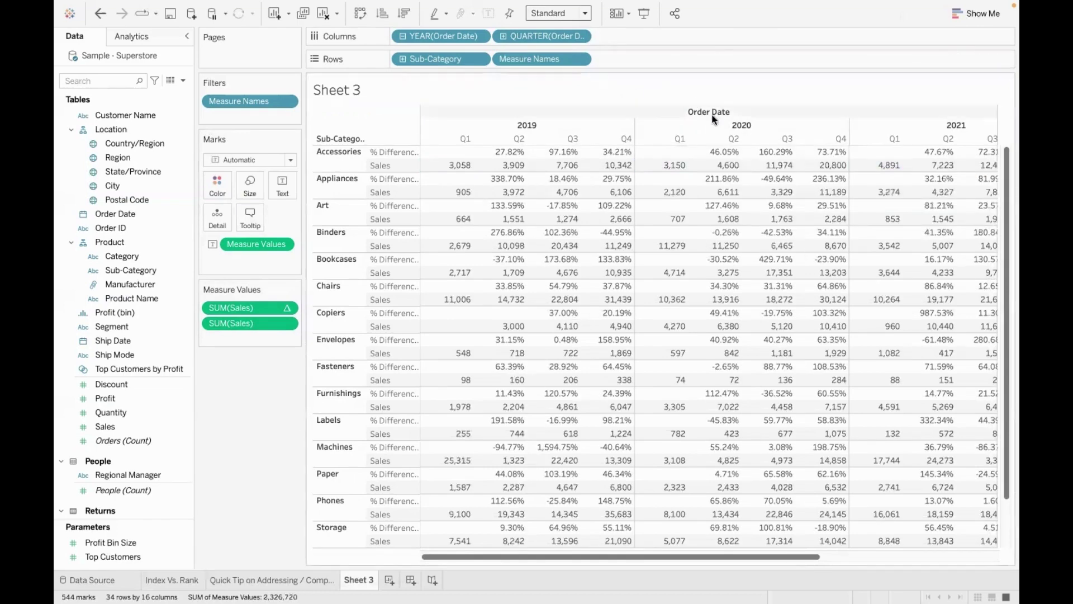
left_click(726, 165)
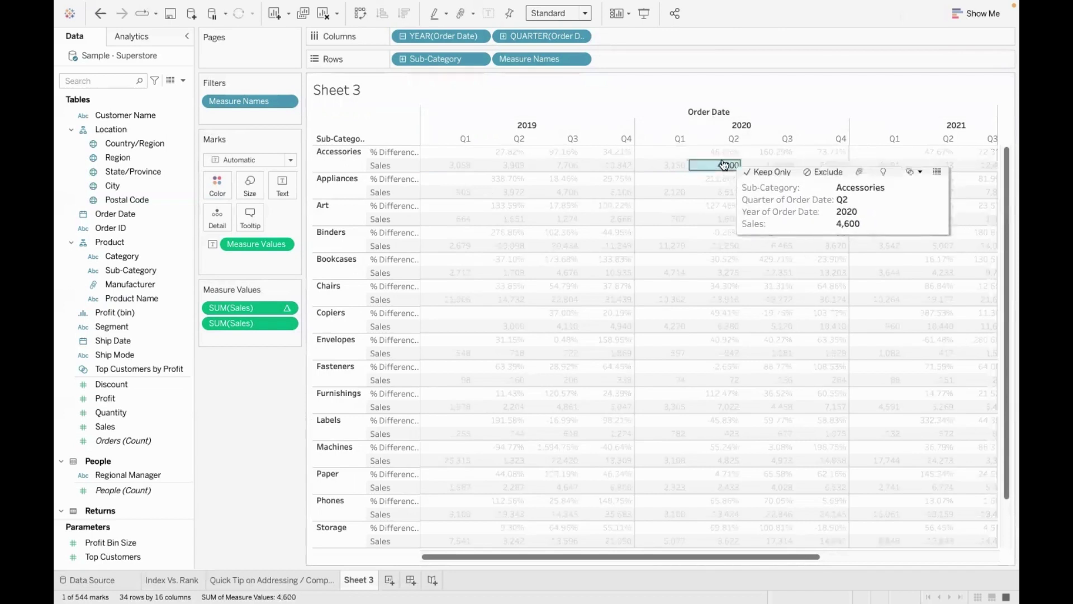
left_click(521, 165, "ctrl")
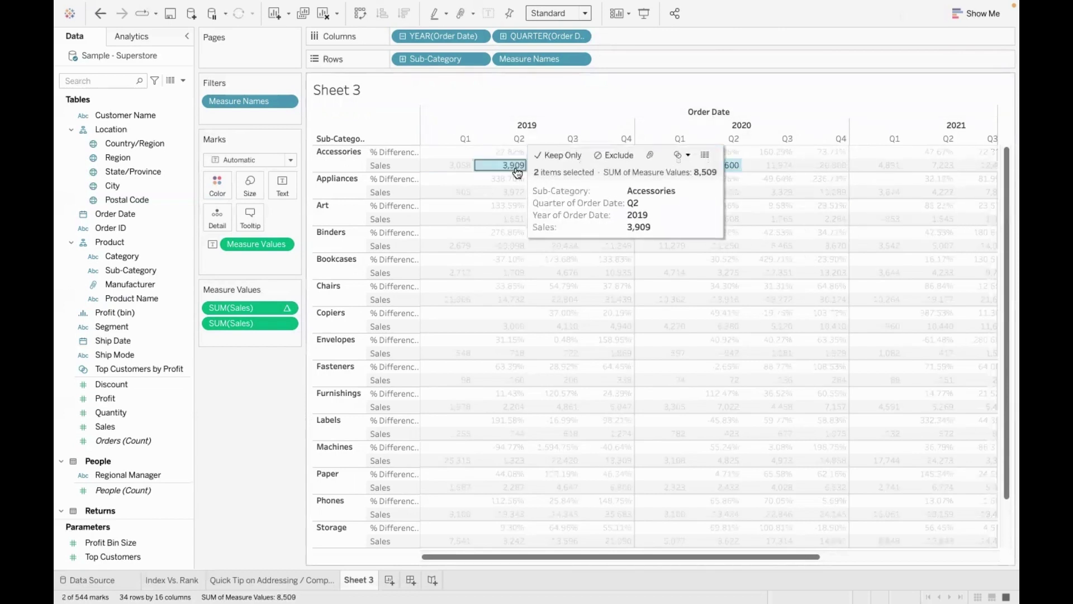
left_click(944, 166, "ctrl")
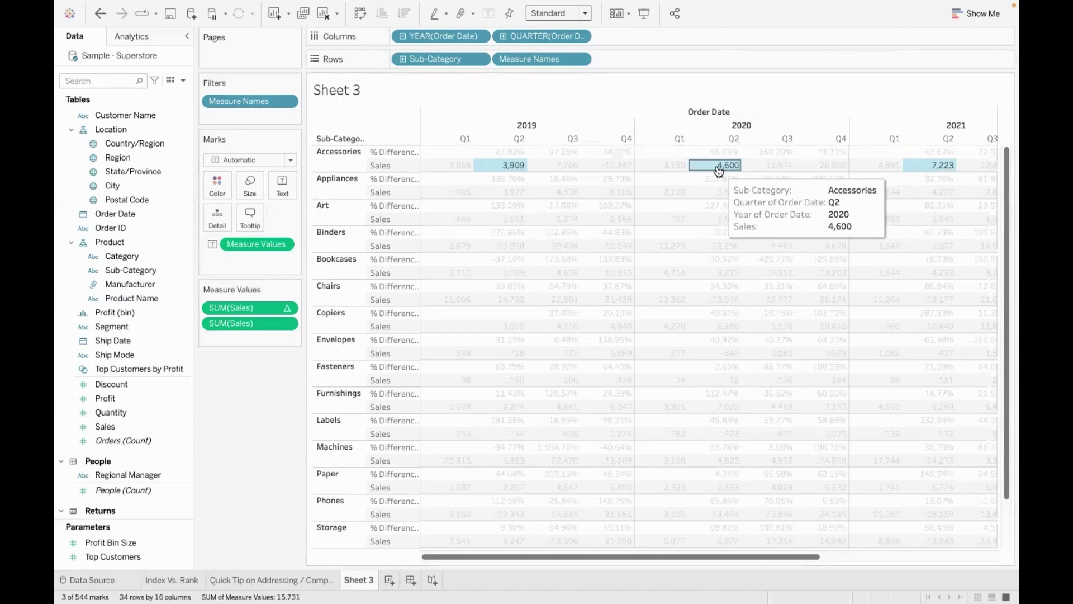
left_click_drag(729, 554, 865, 555)
left_click(933, 167, "ctrl")
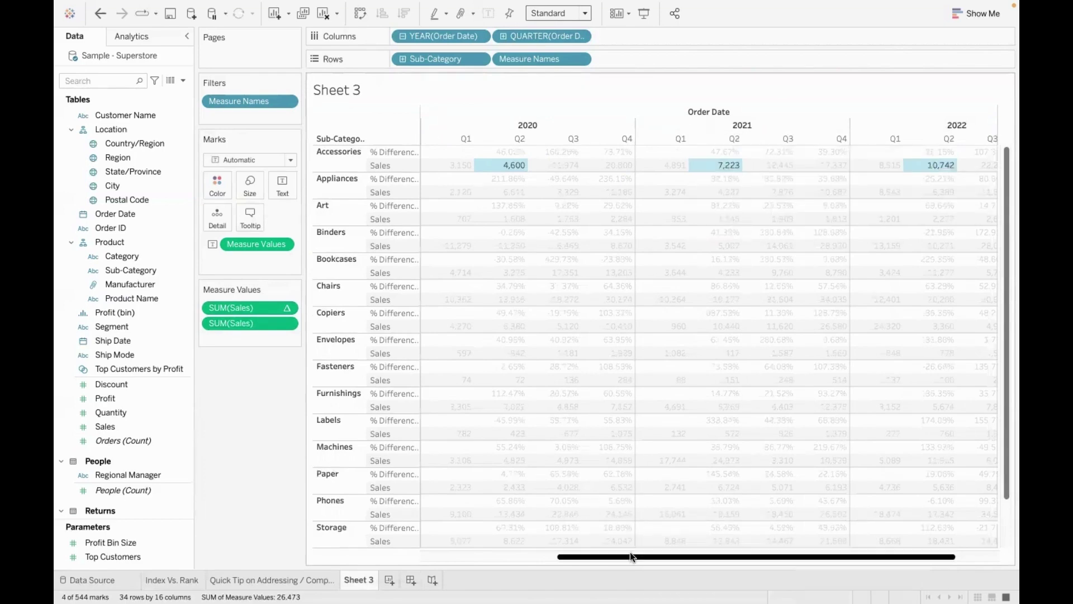
mouse_move(629, 557)
left_mouse_down()
mouse_move(492, 557)
mouse_move(626, 557)
left_mouse_up()
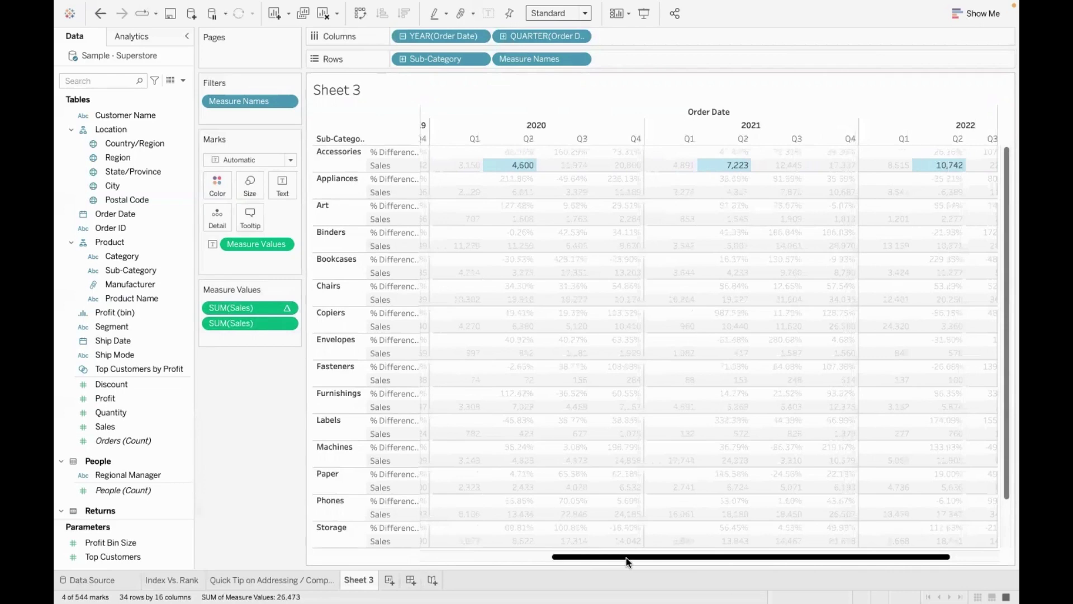
left_click_drag(626, 558, 420, 565)
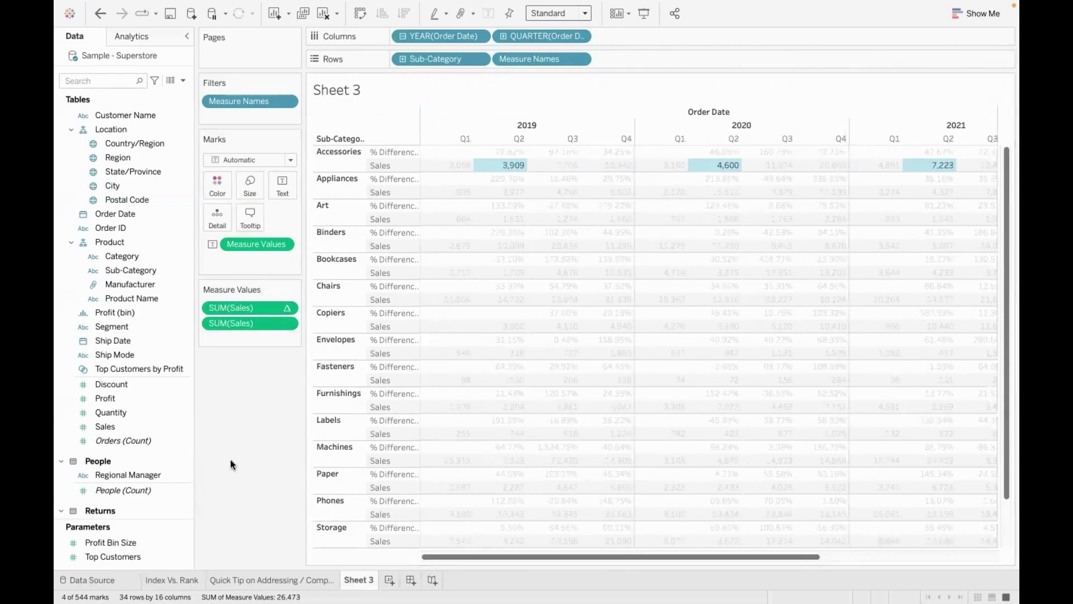
left_click(259, 434)
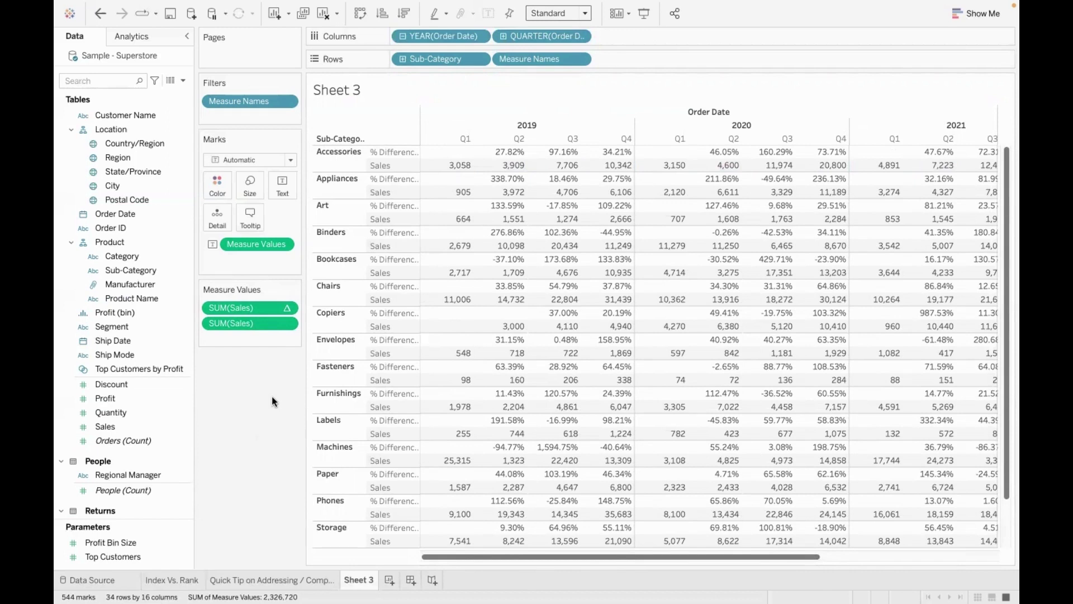
left_click(447, 165)
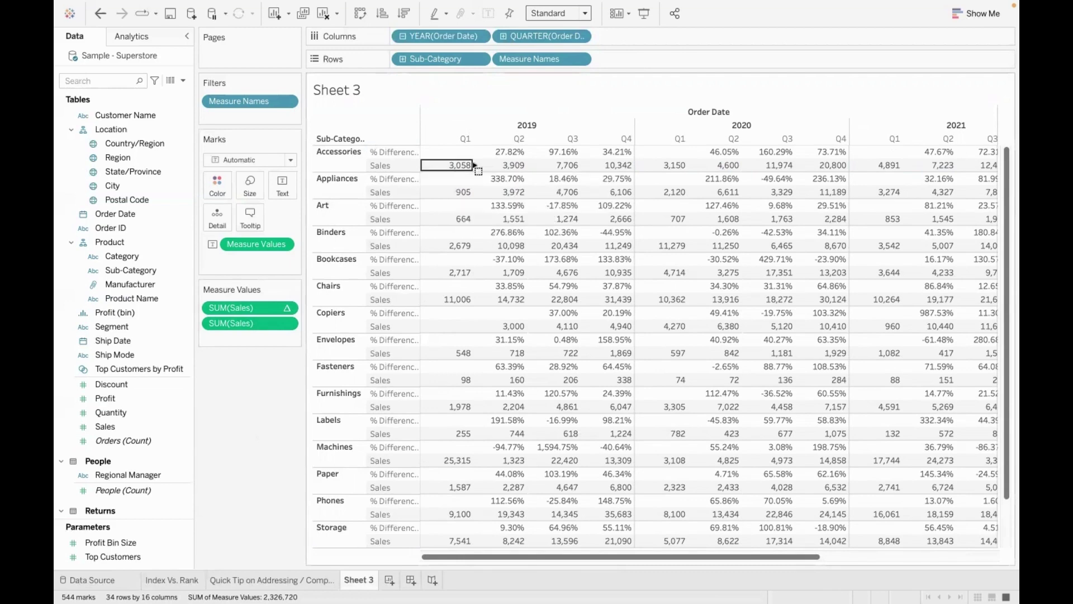
left_click_drag(596, 168, 612, 163)
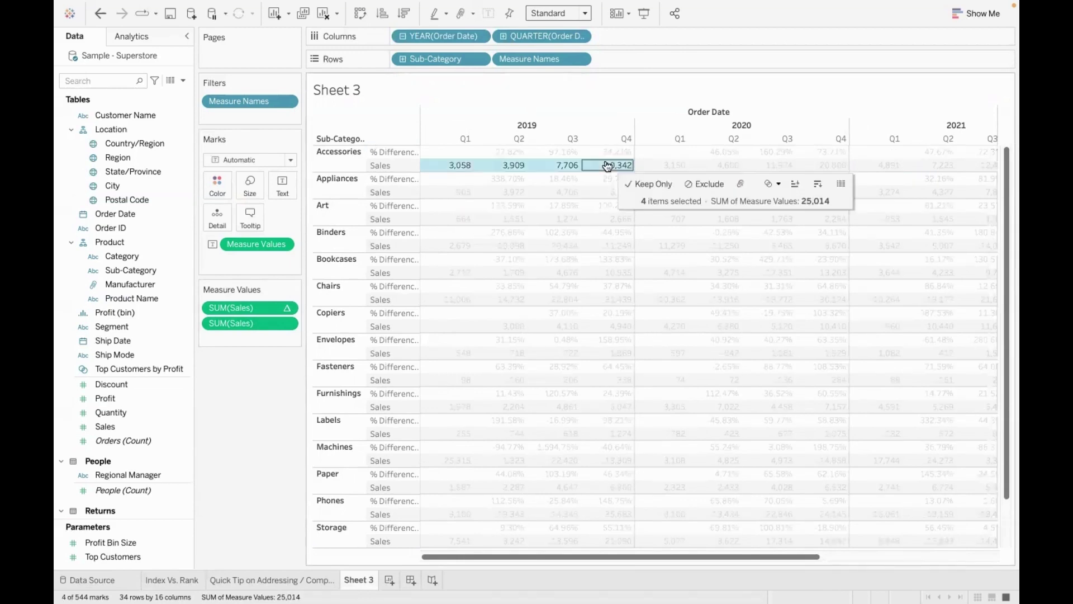
left_click(729, 166)
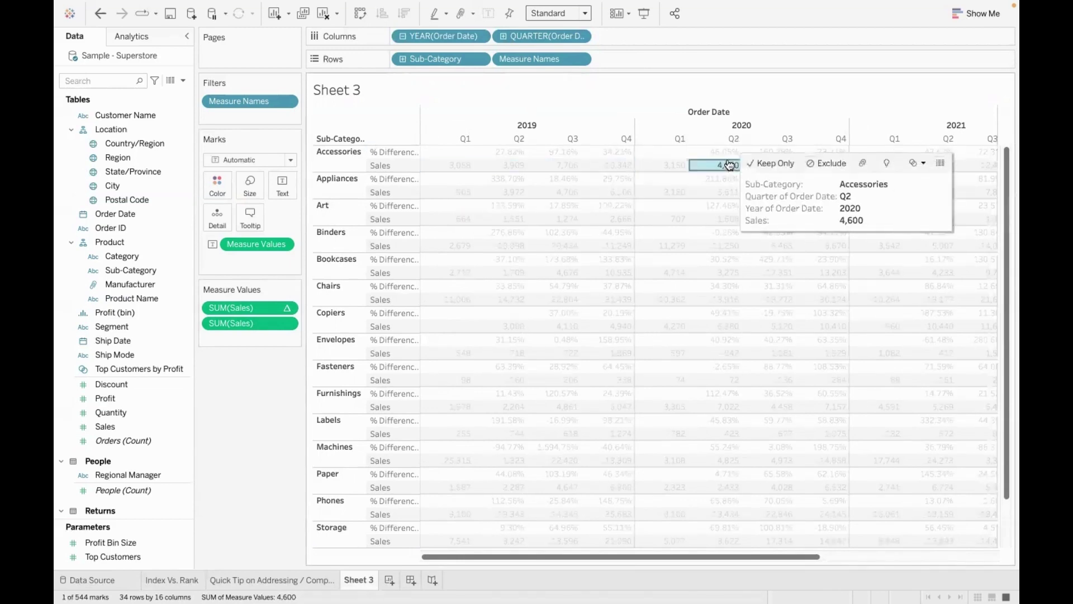
left_click(515, 165, "ctrl")
left_click(929, 165, "ctrl")
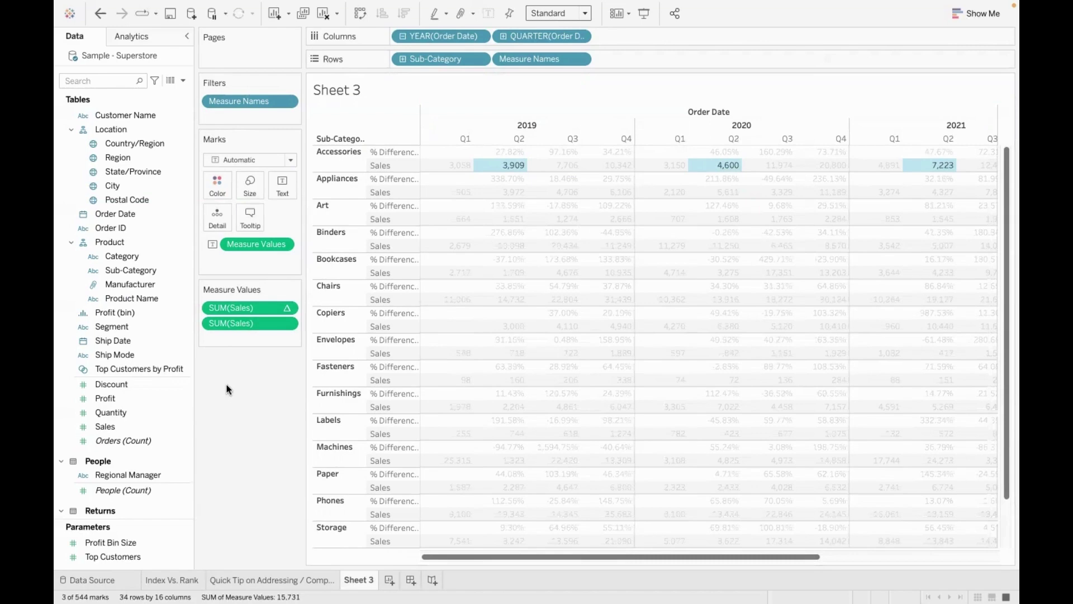
Step: In Edit Table Calculation for % Difference, try each Table and Pane Compute Using option
left_click(285, 308)
left_click(273, 471)
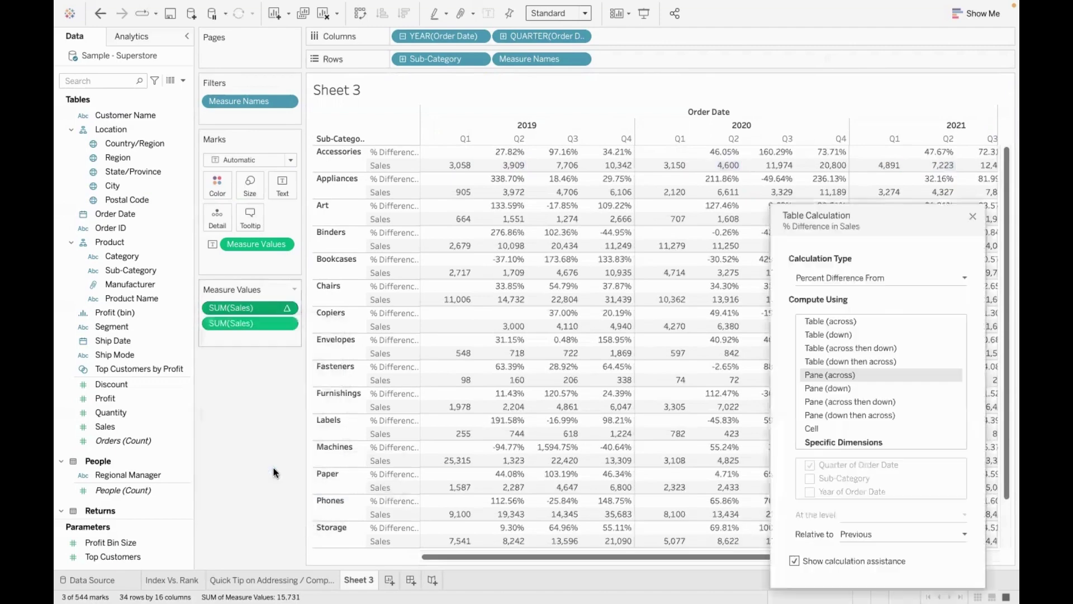
left_click(869, 322)
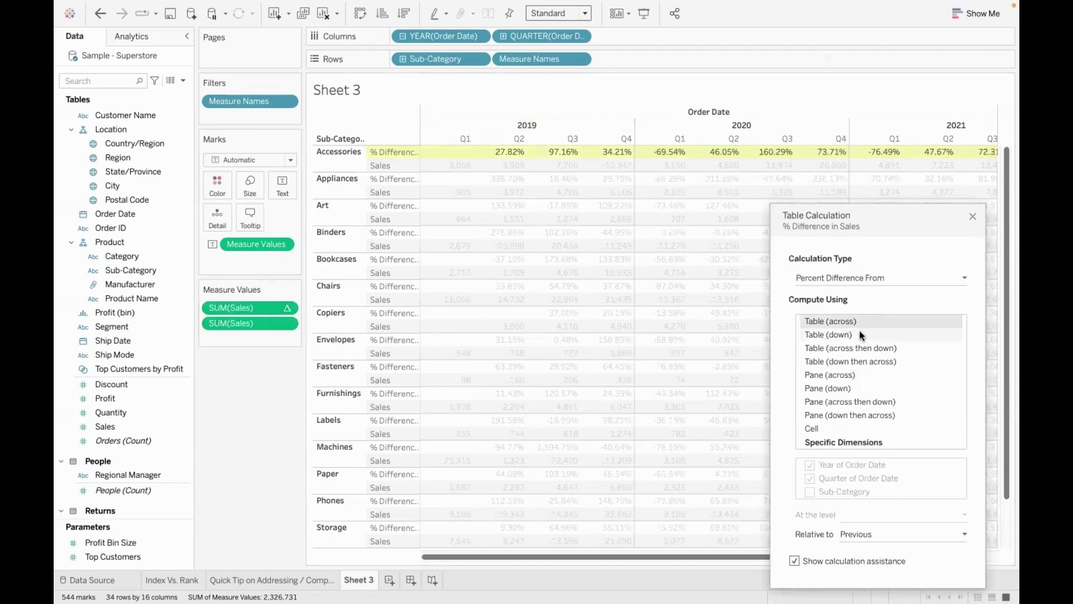
left_click(859, 335)
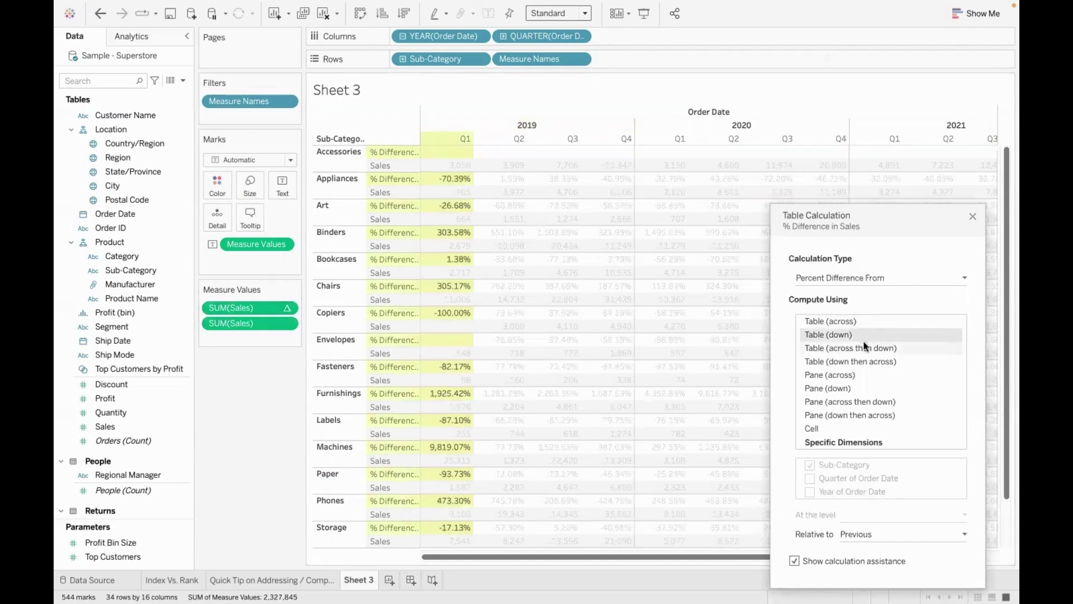
left_click(863, 346)
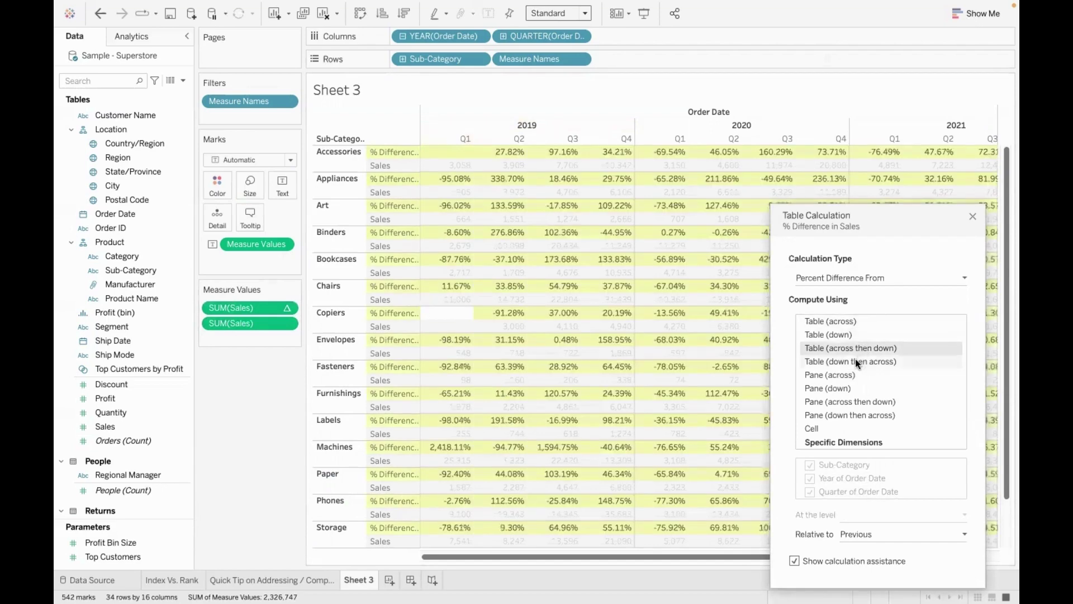
left_click(855, 360)
left_click(853, 373)
left_click(849, 385)
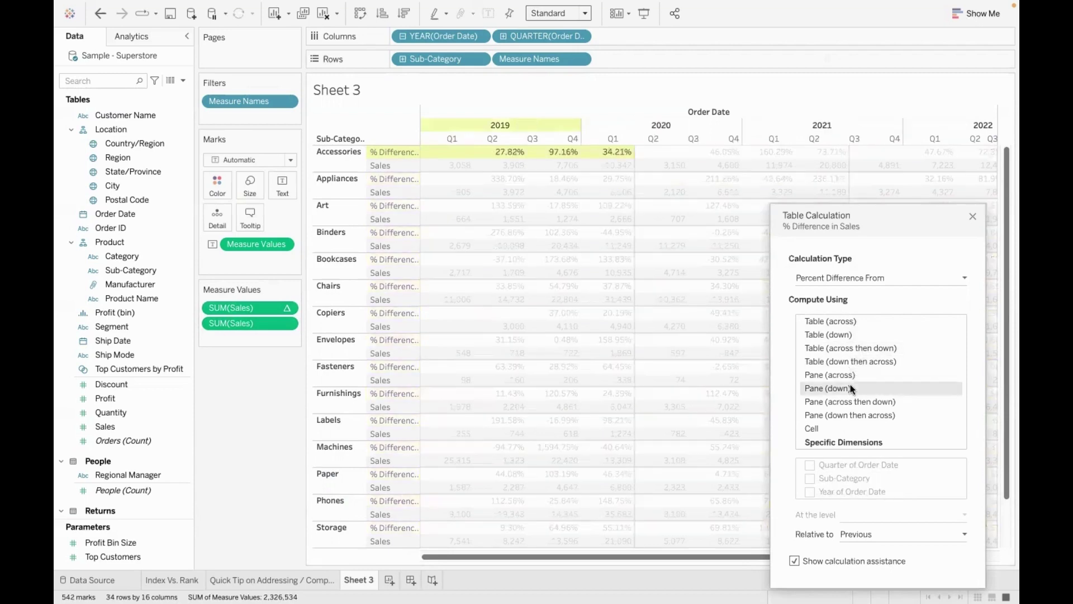
Step: Compute by Specific Dimensions with only Year of Order Date checked, then close the dialog
left_click(851, 442)
left_click(810, 492)
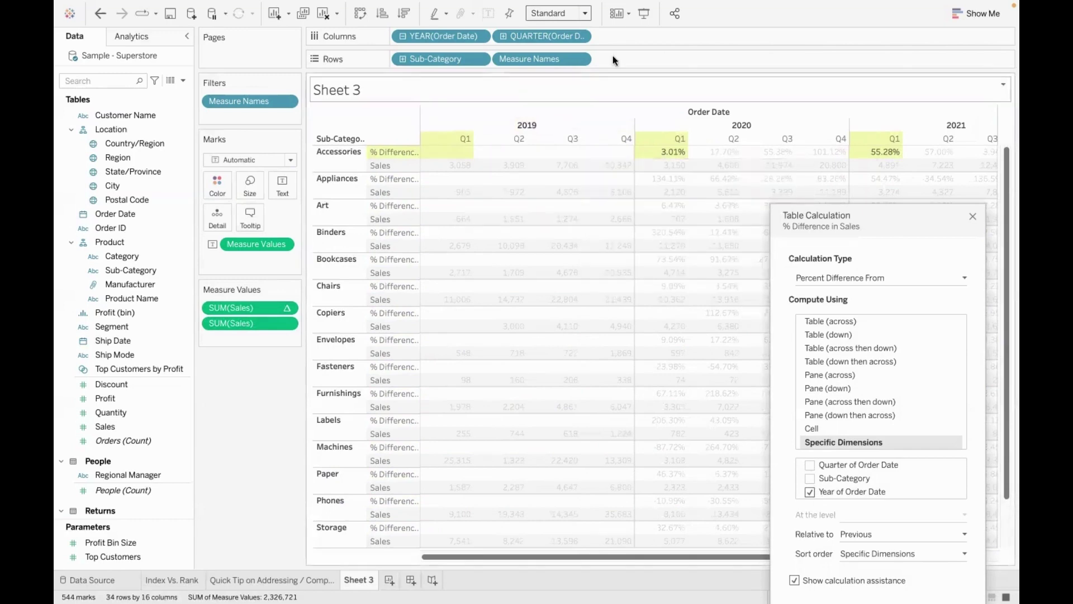
mouse_move(669, 153)
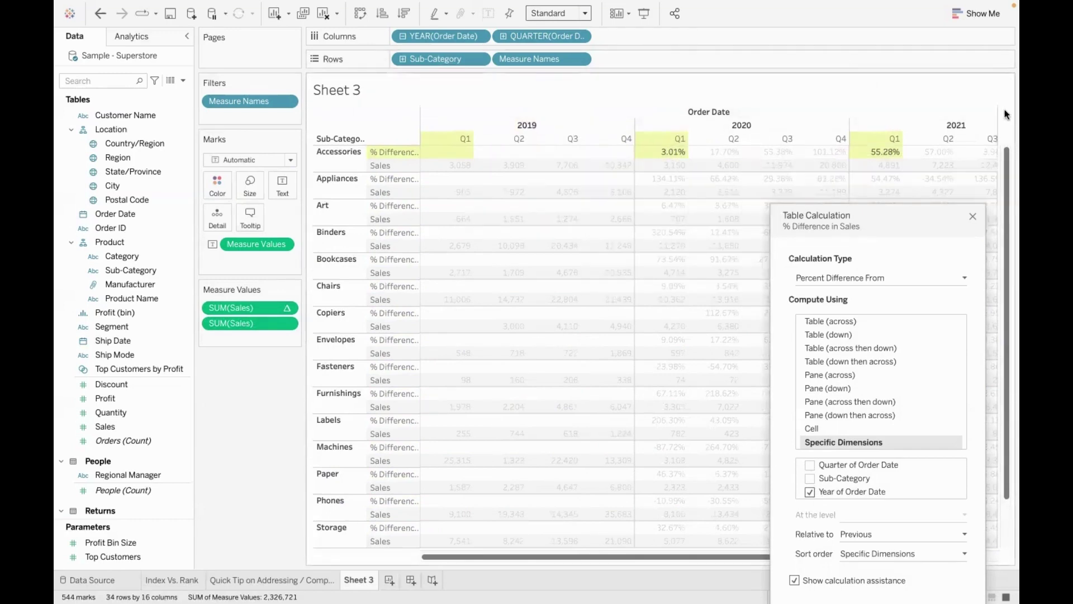
mouse_move(868, 151)
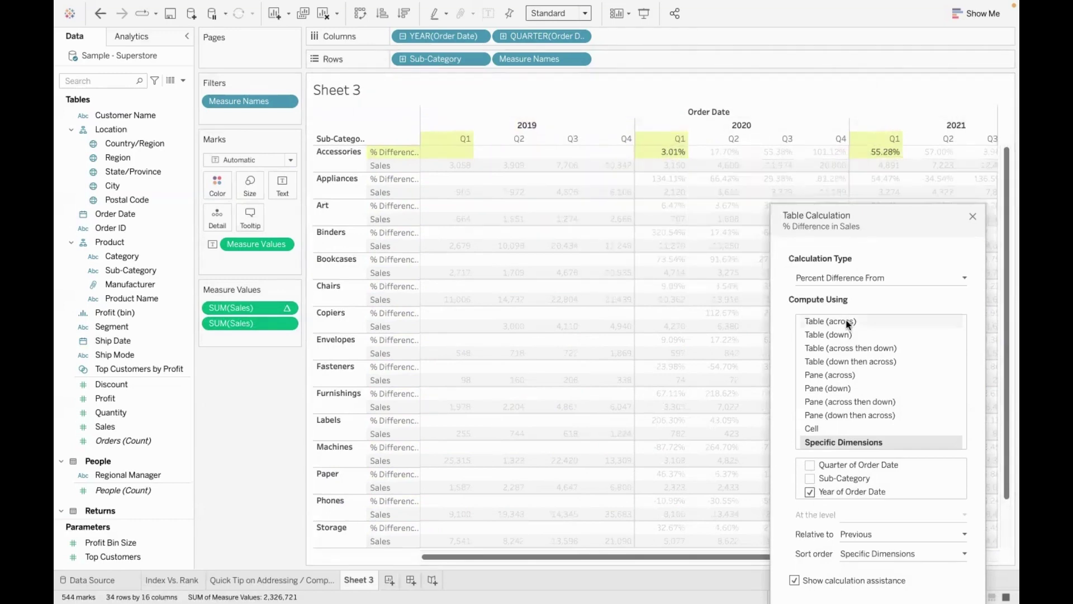
left_click(969, 216)
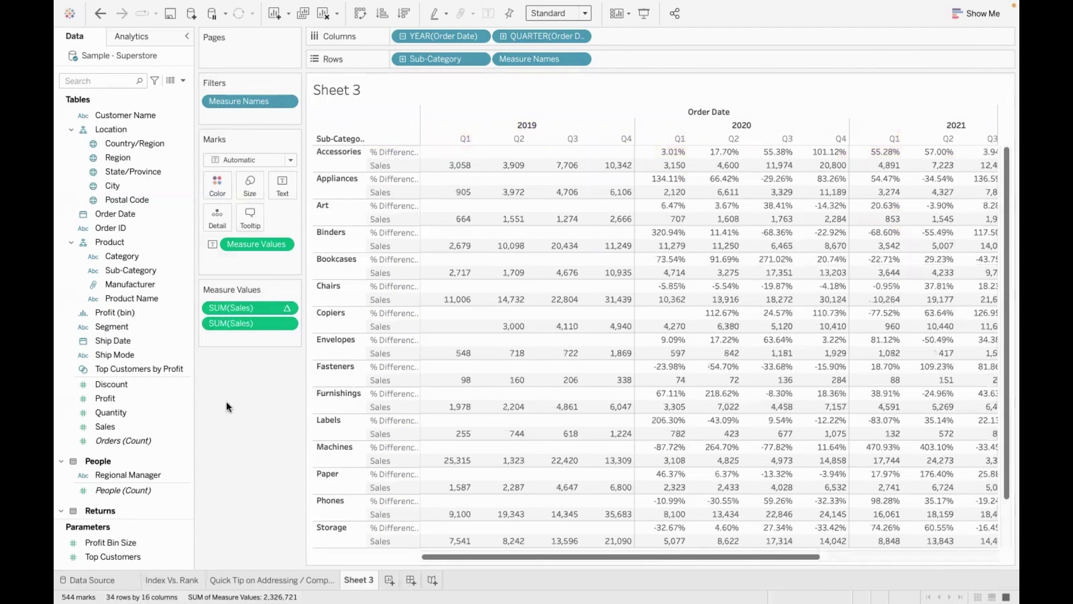
left_click(312, 580)
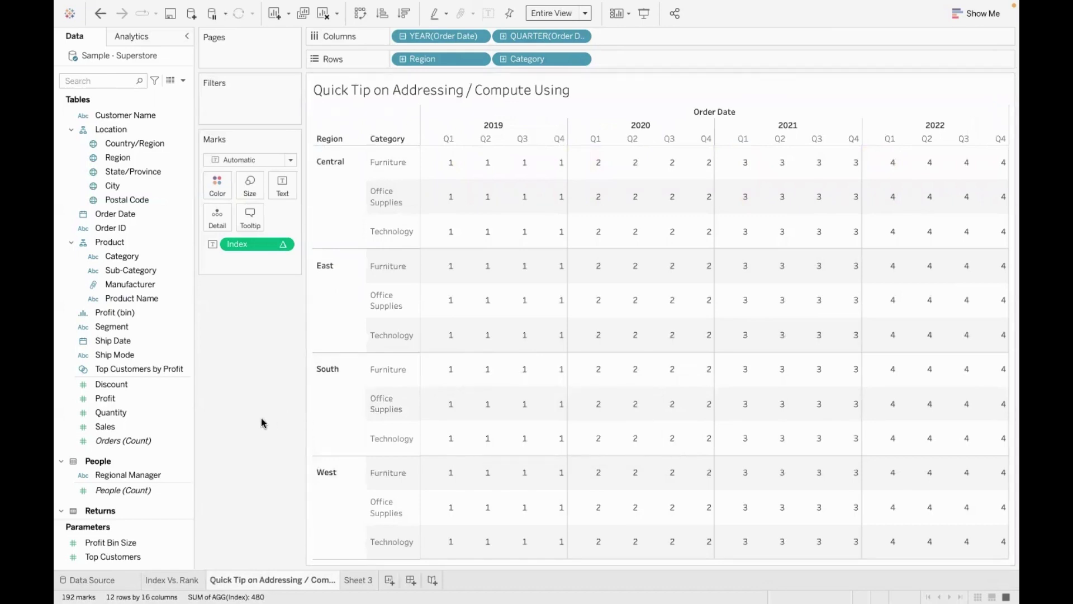
left_click(358, 580)
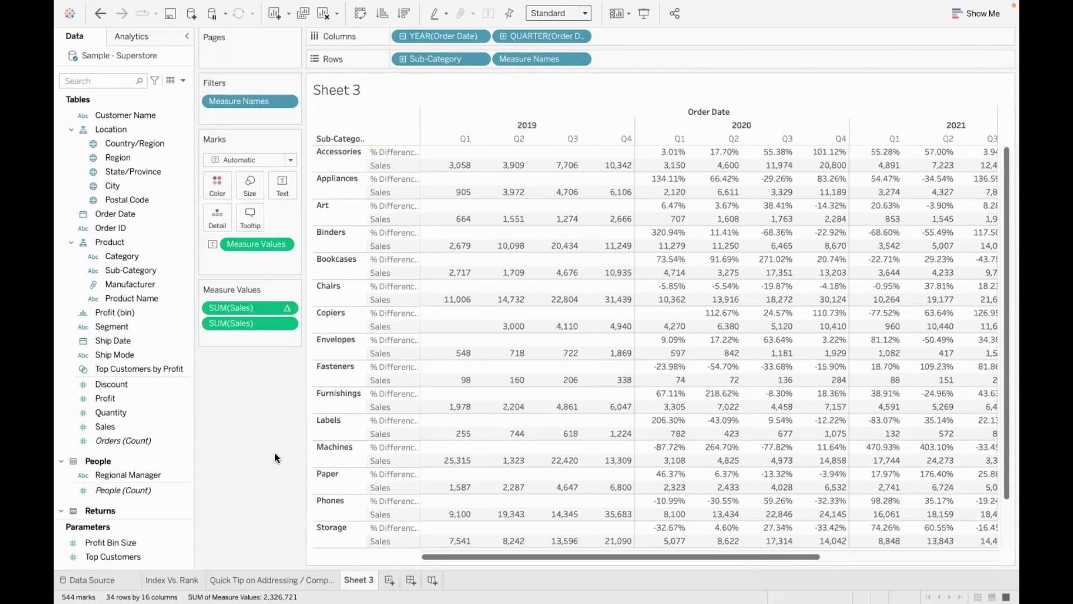
left_click(310, 578)
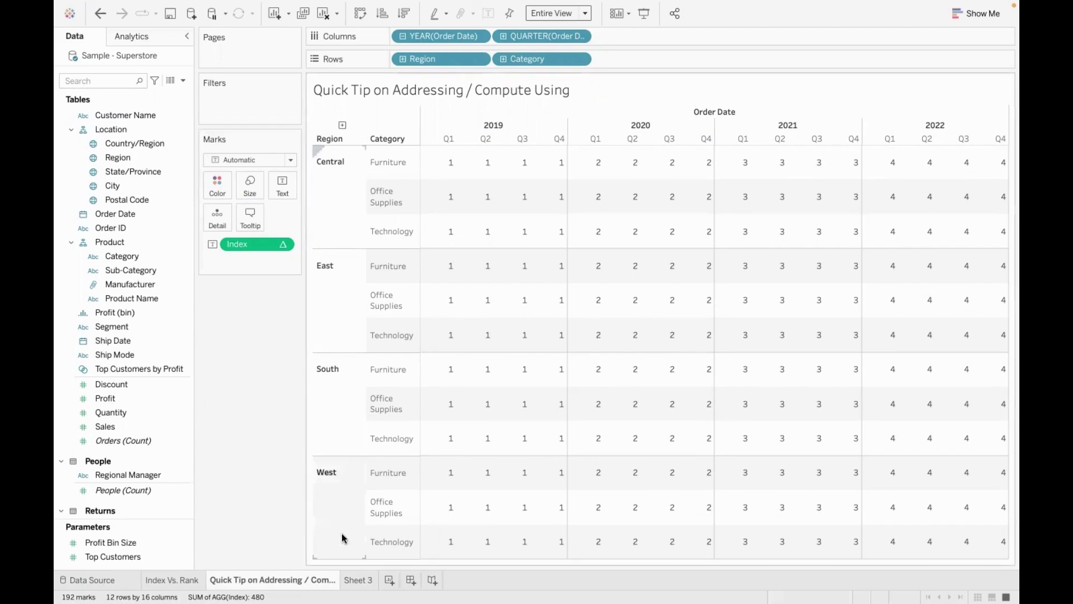
left_click(359, 580)
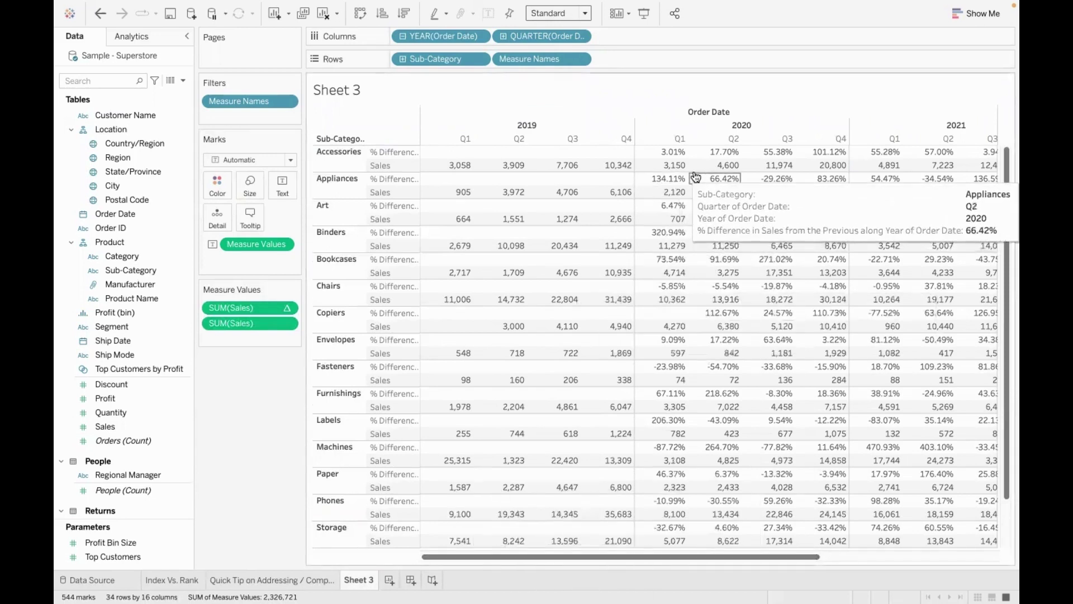
left_click(671, 165)
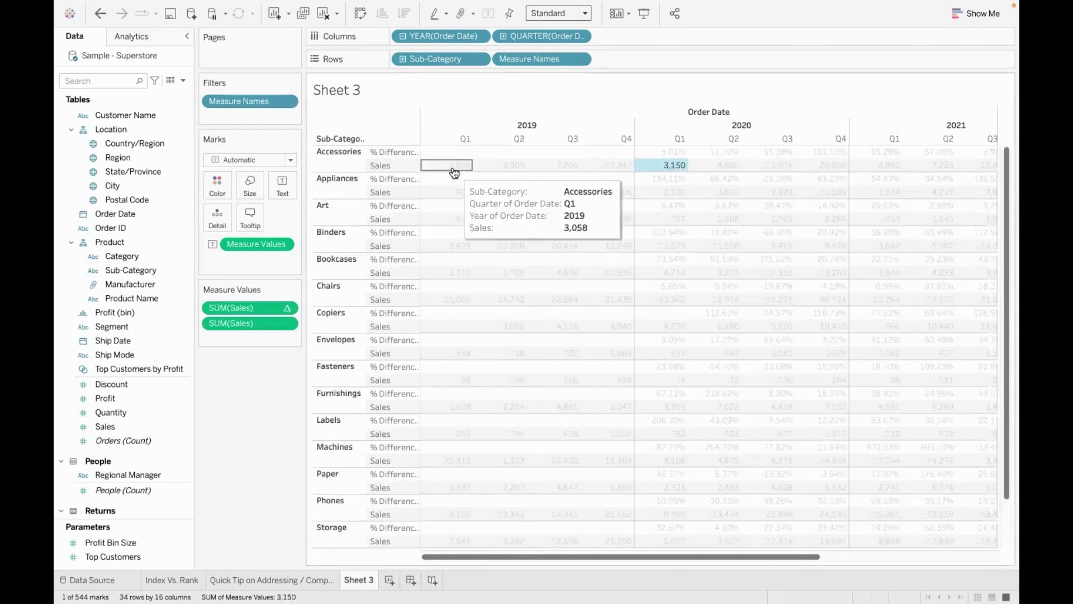
left_click(455, 165, "ctrl")
left_click(680, 156, "ctrl")
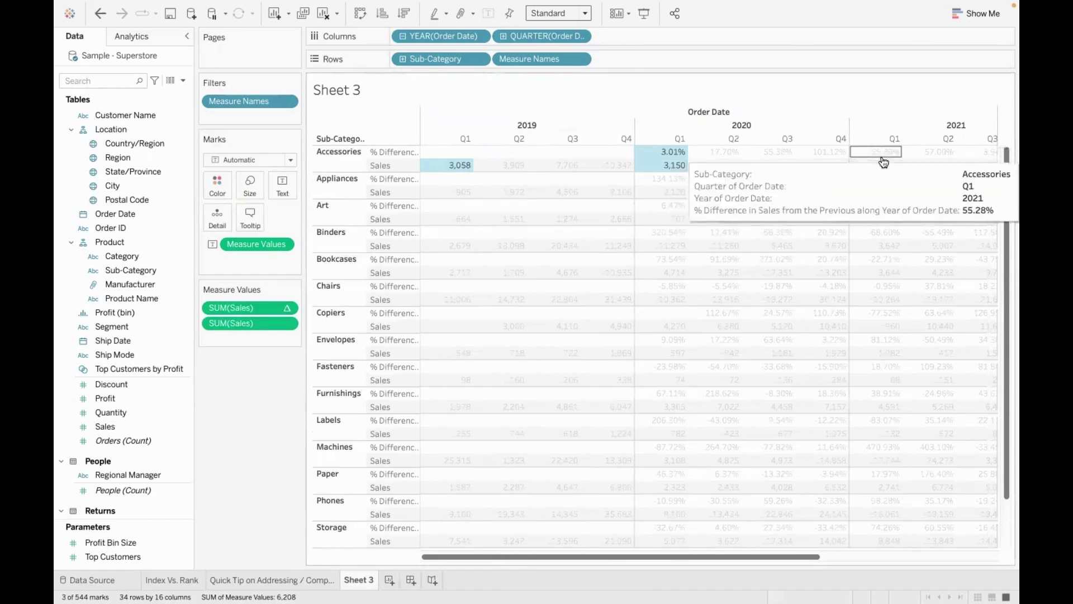
left_click(883, 165, "ctrl")
left_click(885, 153, "ctrl")
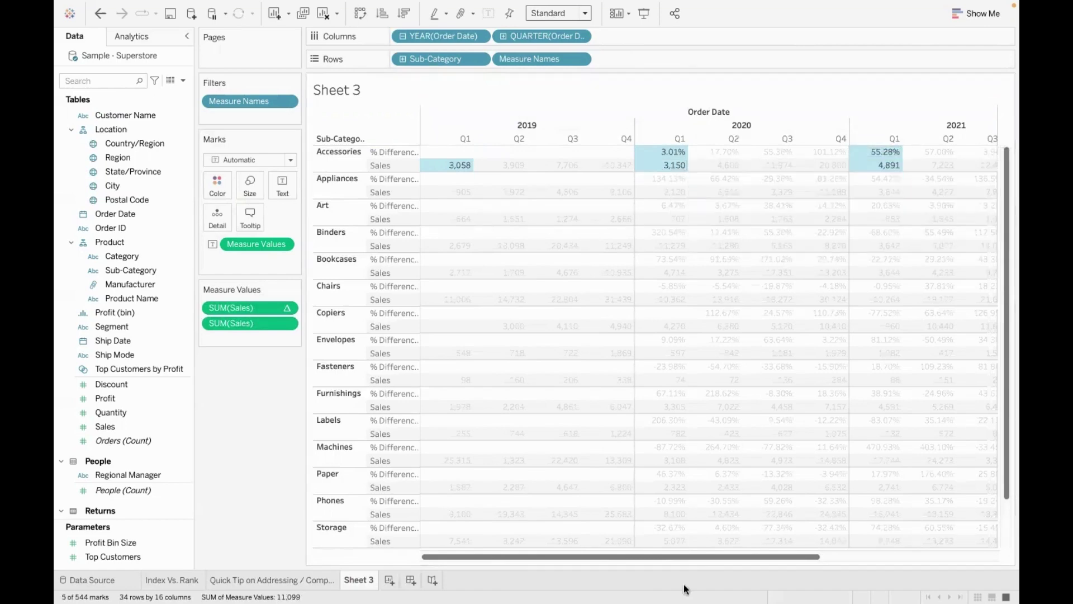
left_click_drag(714, 554, 857, 560)
left_click(690, 163)
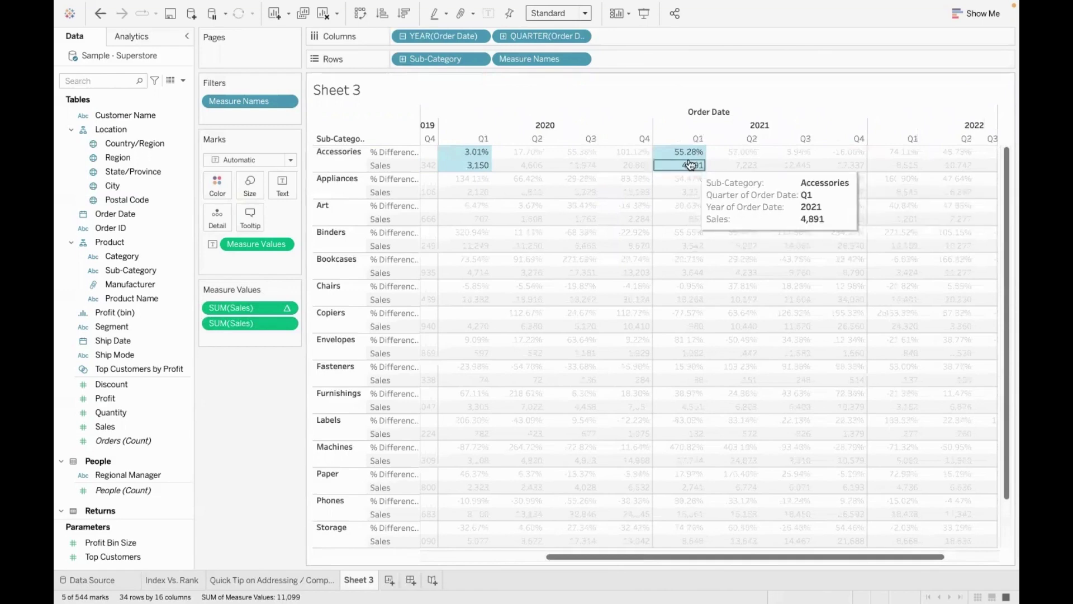
left_click(908, 164, "ctrl")
left_click(910, 152, "ctrl")
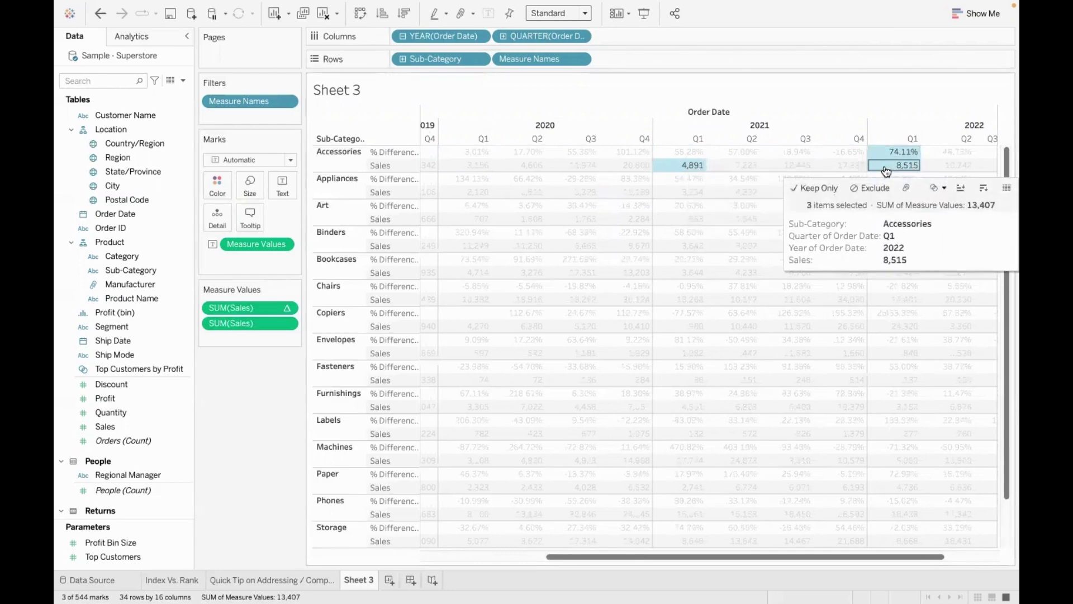
left_click(520, 166)
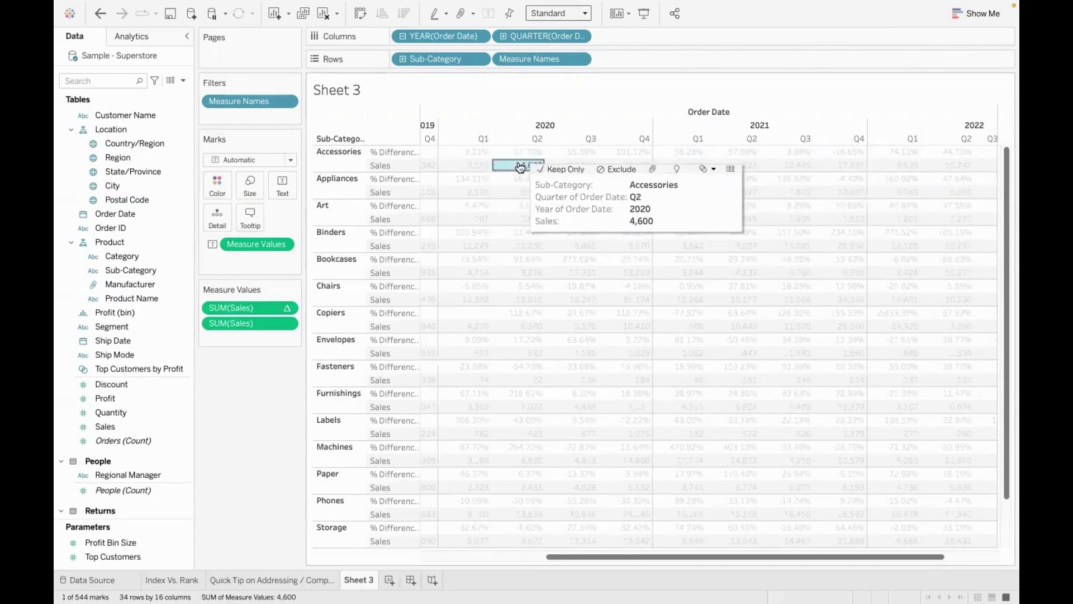
left_click(747, 167, "ctrl")
left_click(734, 152, "ctrl")
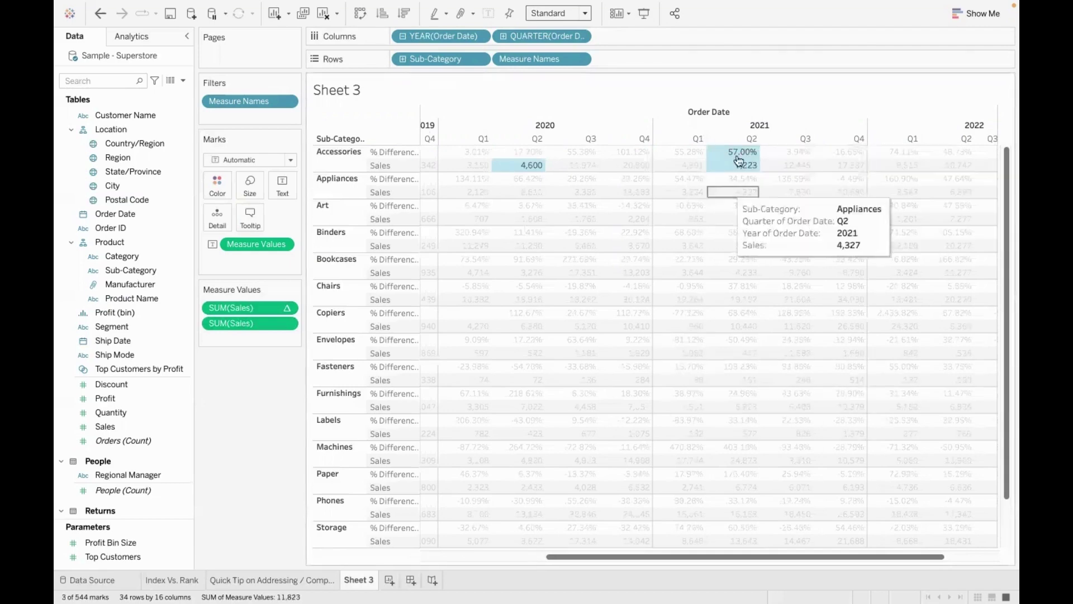
left_click(747, 165)
left_click(954, 165, "ctrl")
left_click(954, 152, "ctrl")
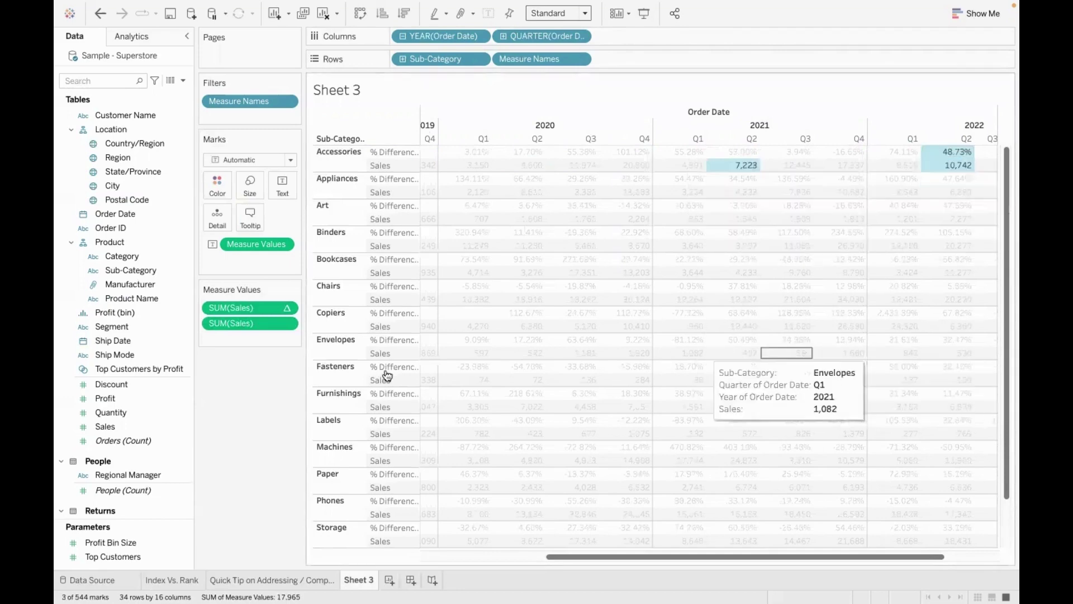
left_click(515, 560)
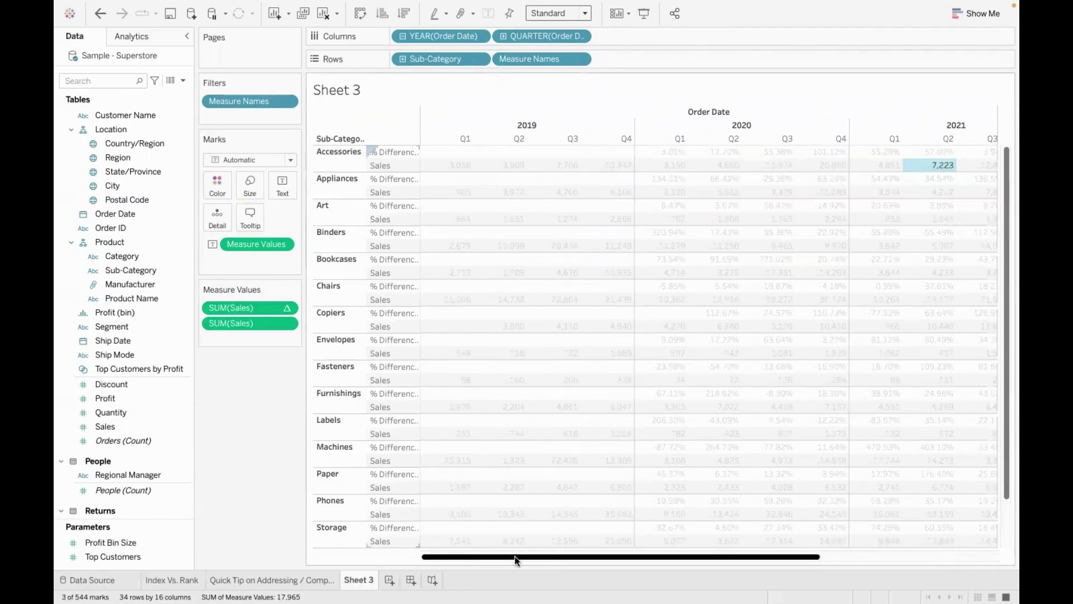
Step: Go back to the Quick Tip on Addressing / Compute Using sheet and its Index crosstab
left_click(295, 580)
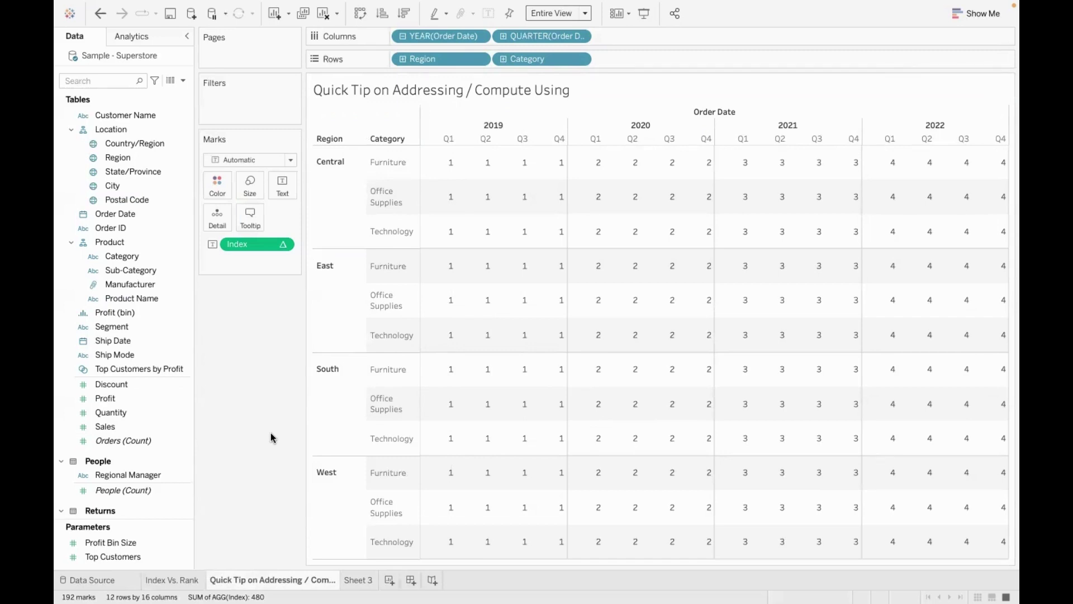
mouse_move(478, 5)
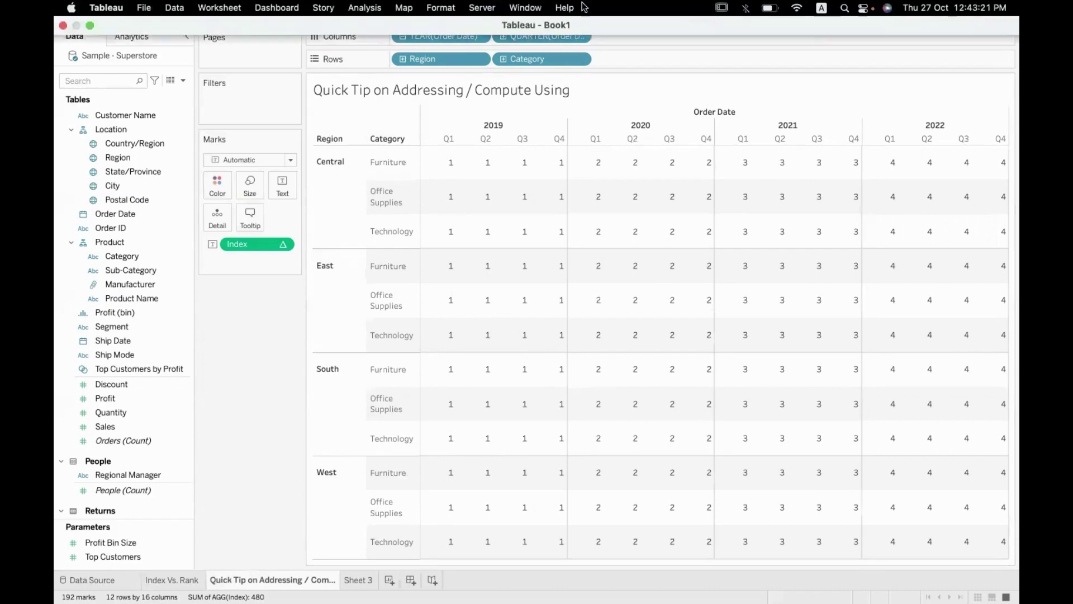